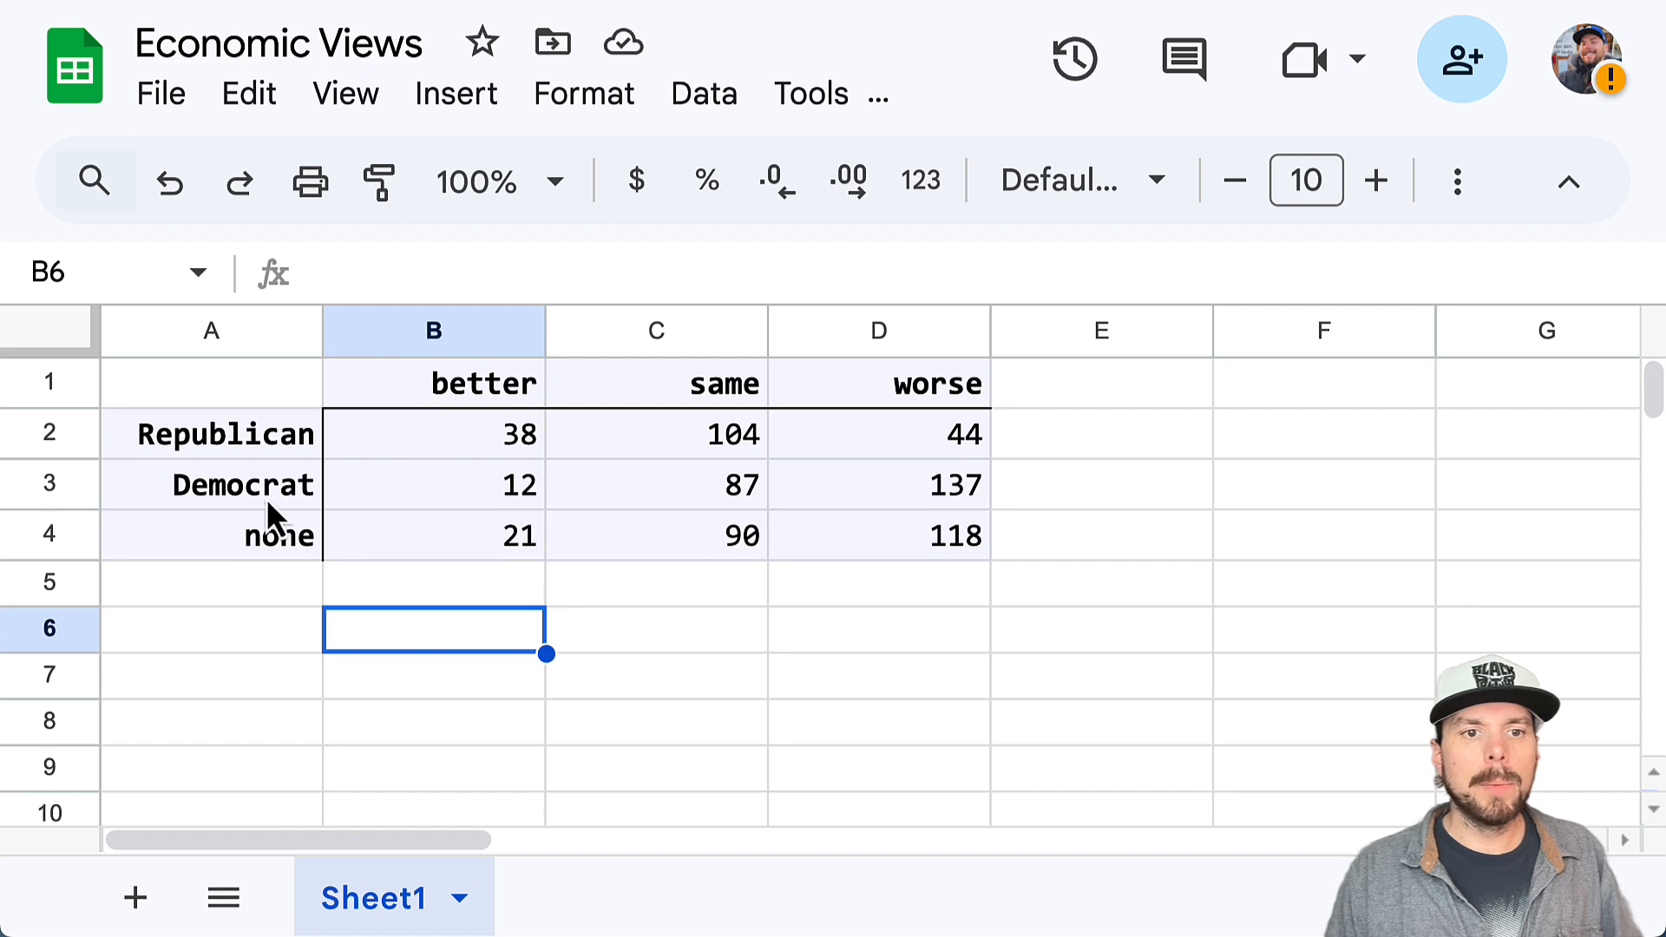
Step: Examine the economic views table in A1:D4 and the Multiple Groups heading of the analysis applet
drag(924, 523, 272, 408)
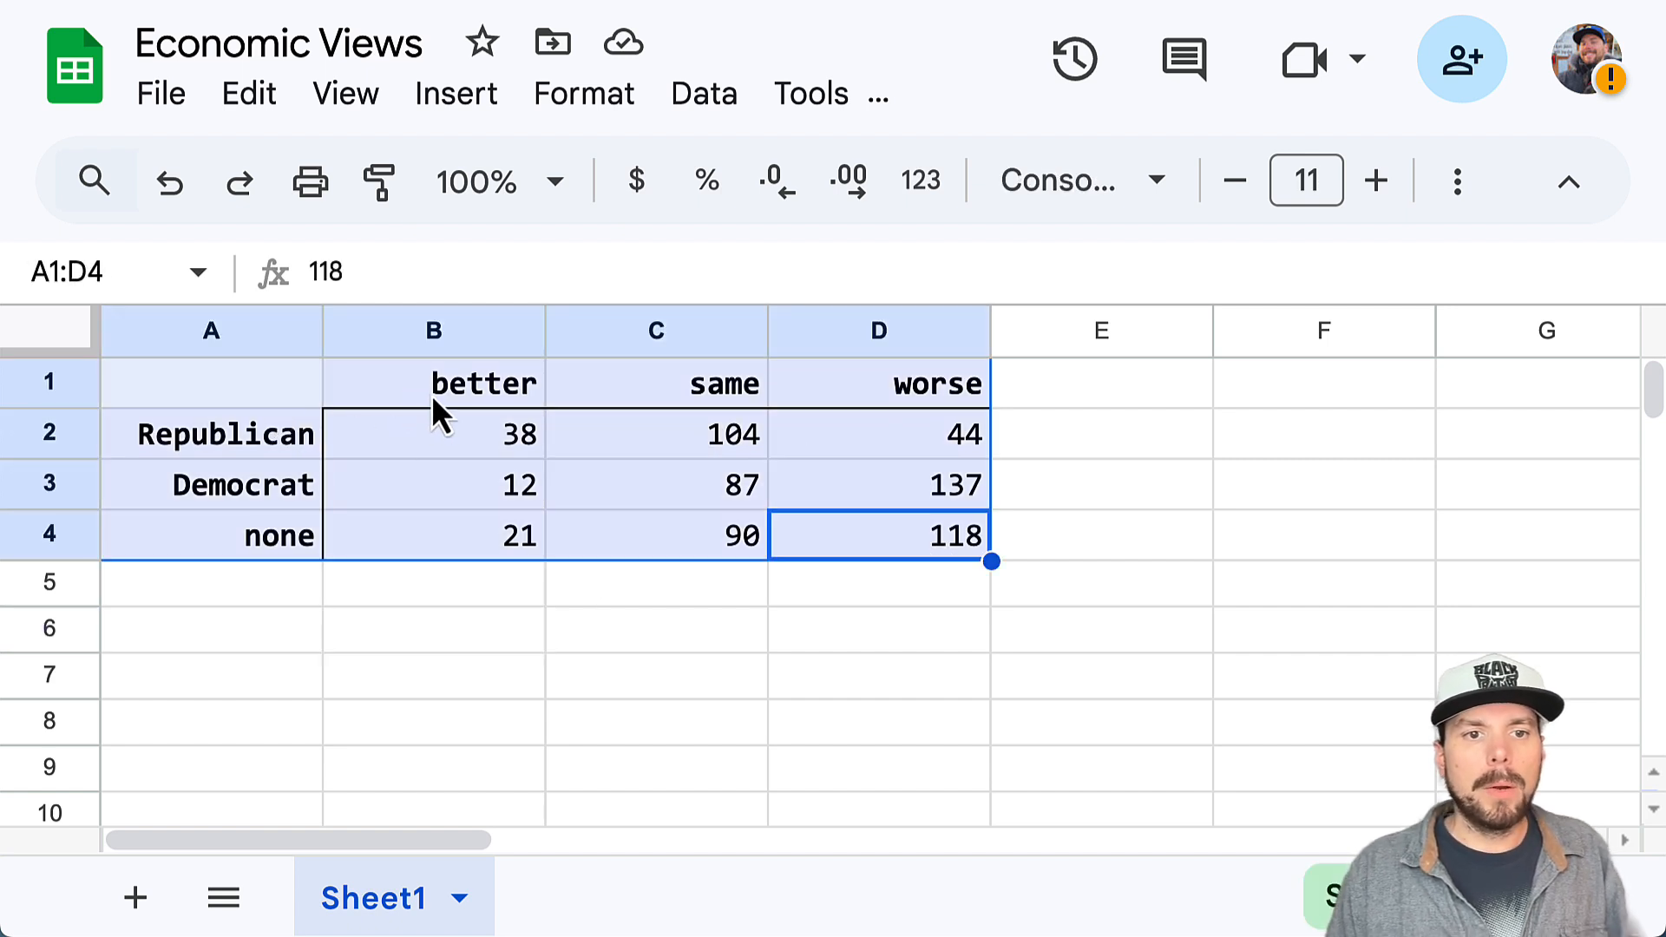
click(577, 597)
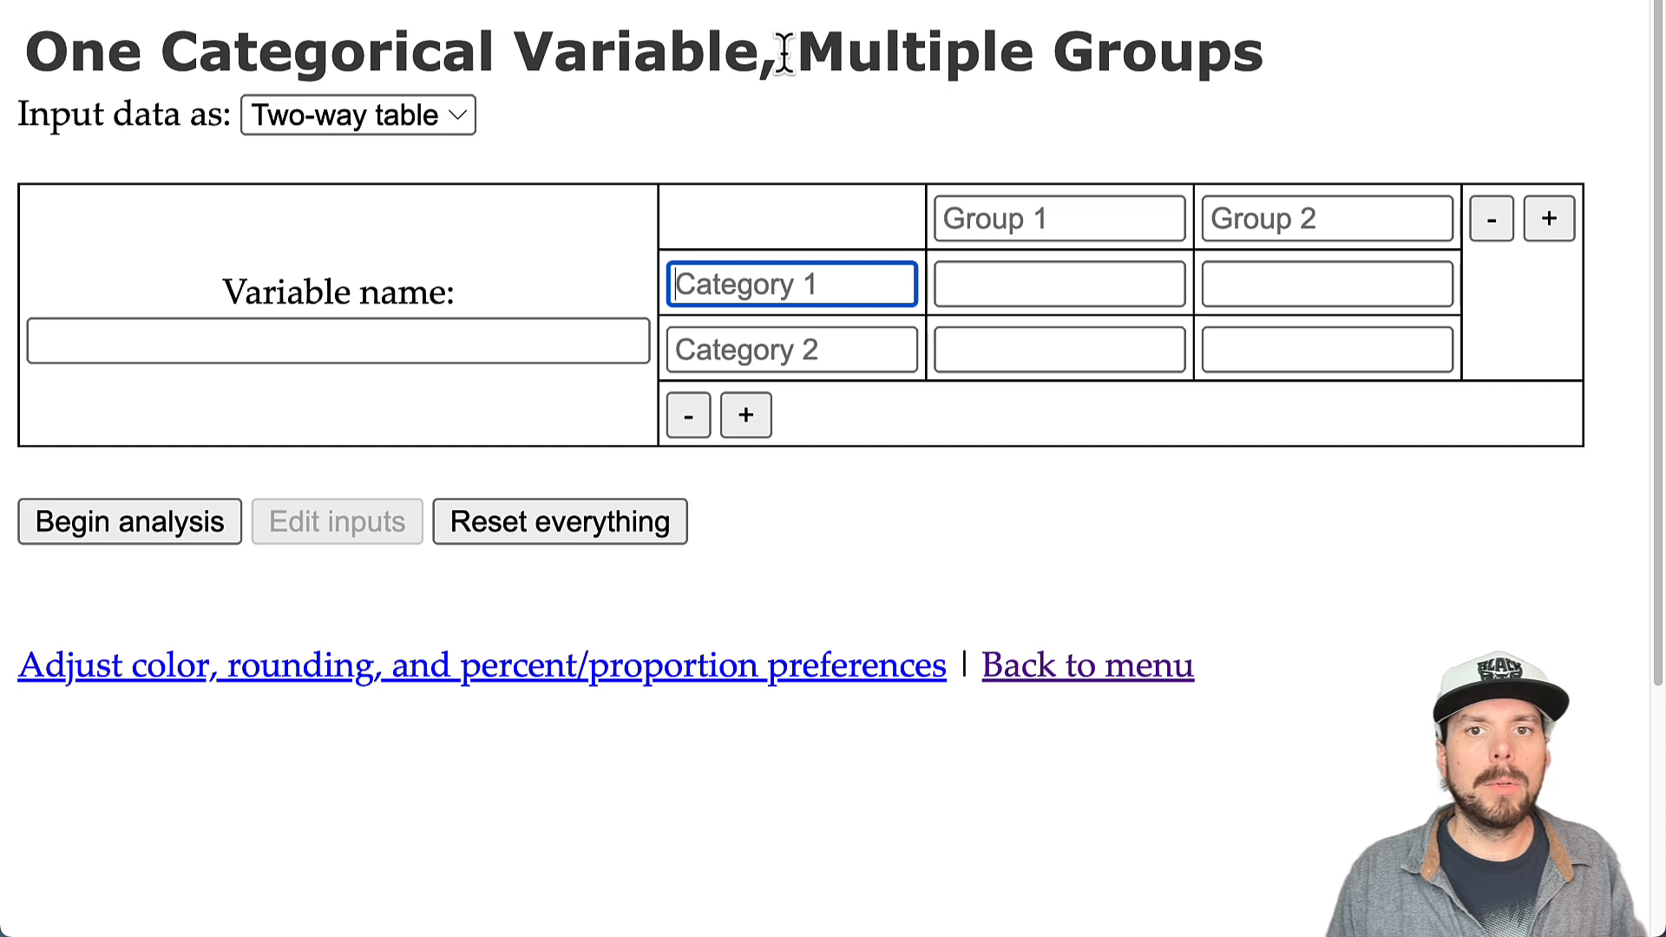
drag(780, 52, 1256, 59)
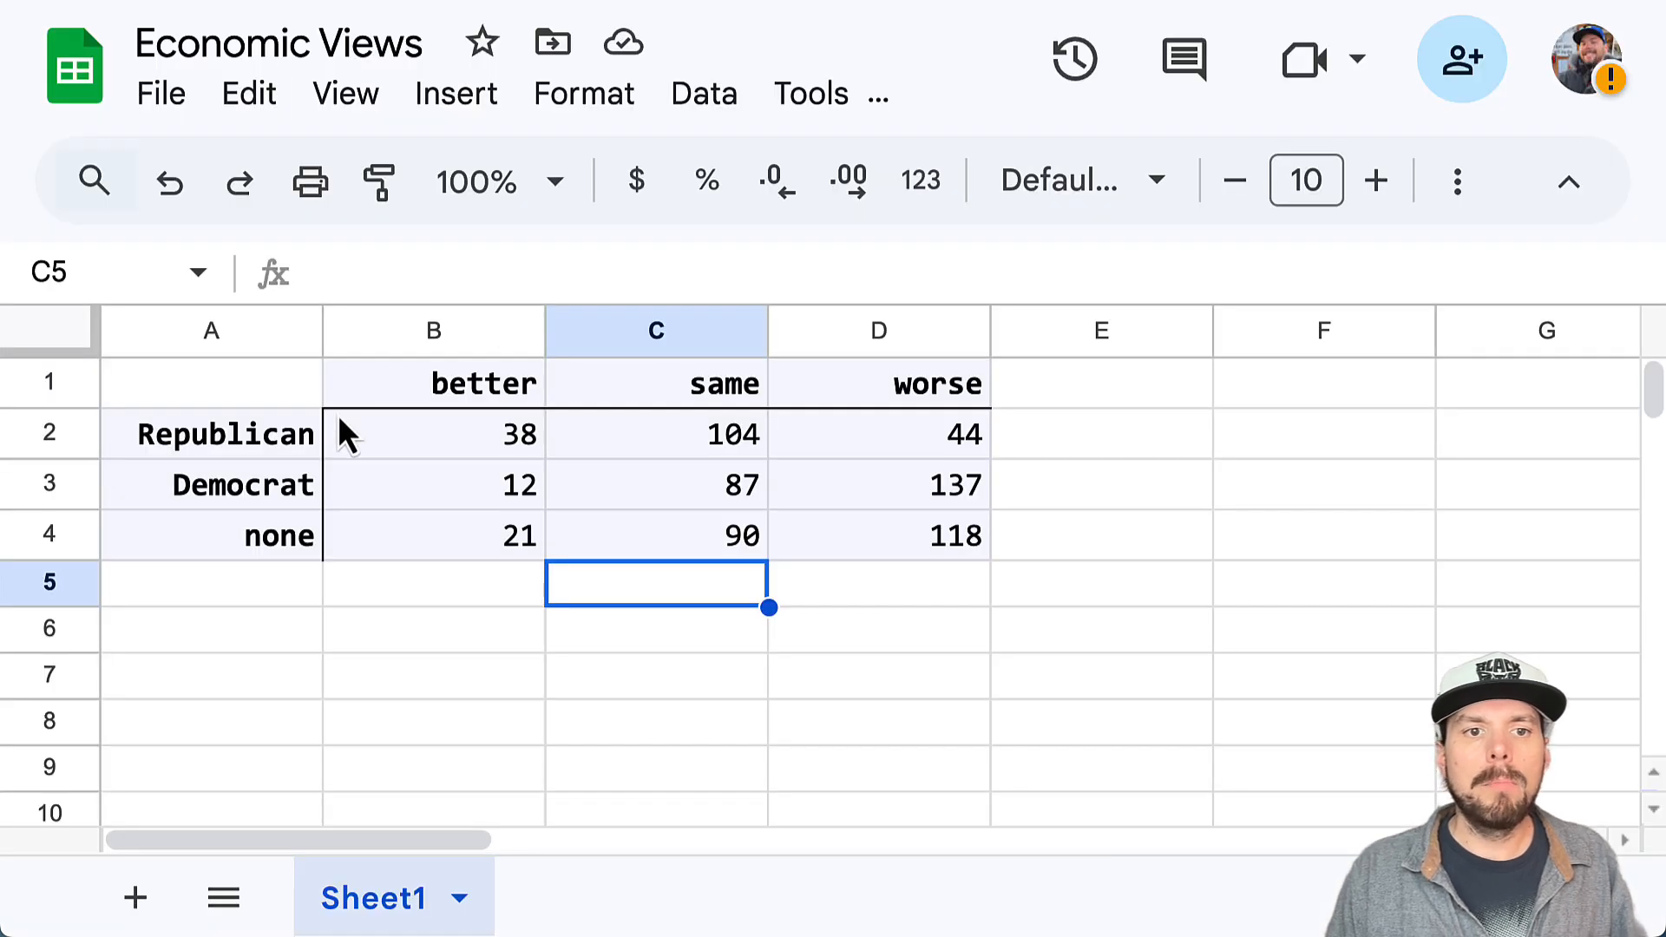
drag(288, 380, 912, 529)
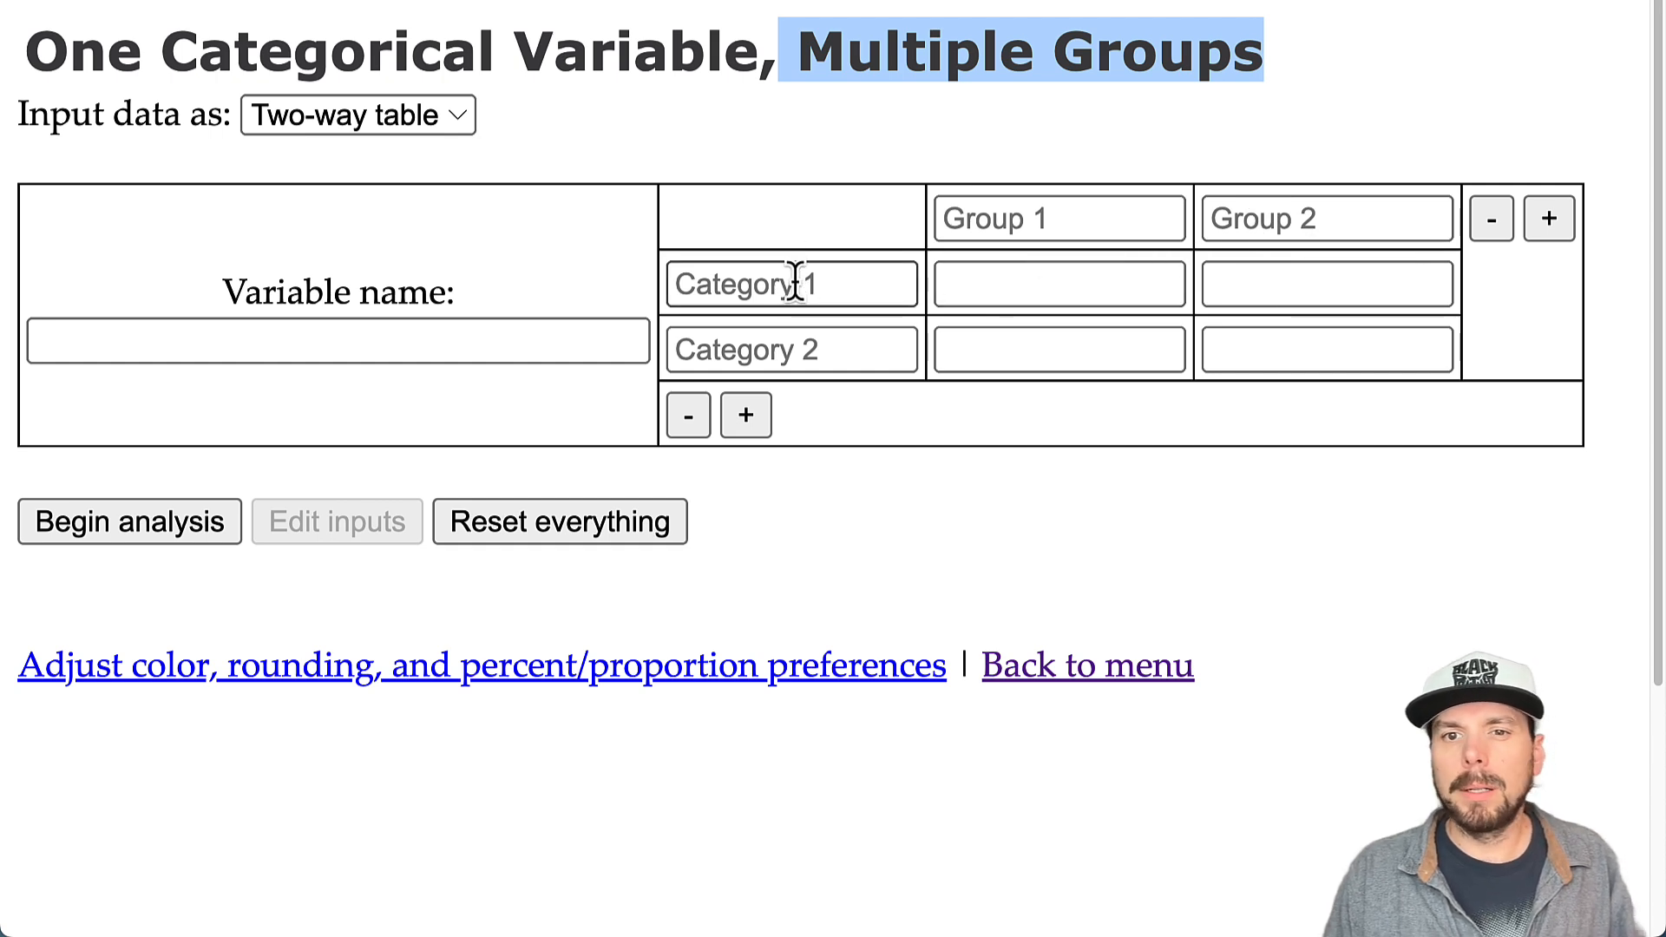
Step: Inspect the group and category name fields in the applet's empty two-way table
click(1049, 215)
click(1212, 224)
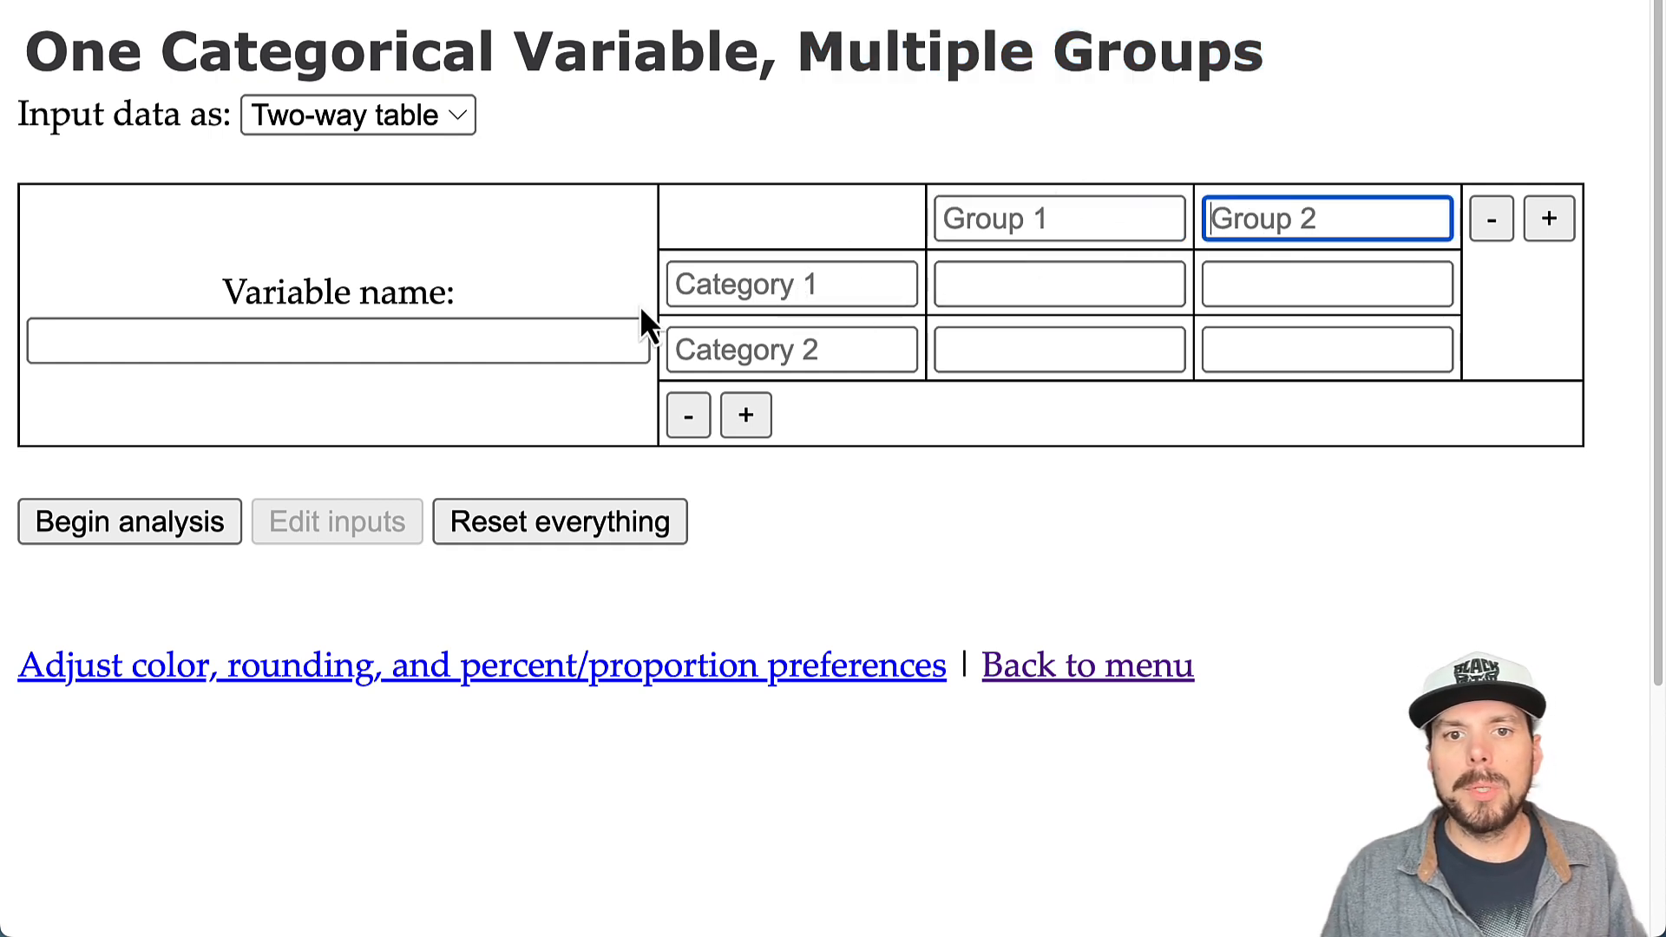
click(732, 281)
click(732, 345)
click(750, 291)
click(772, 334)
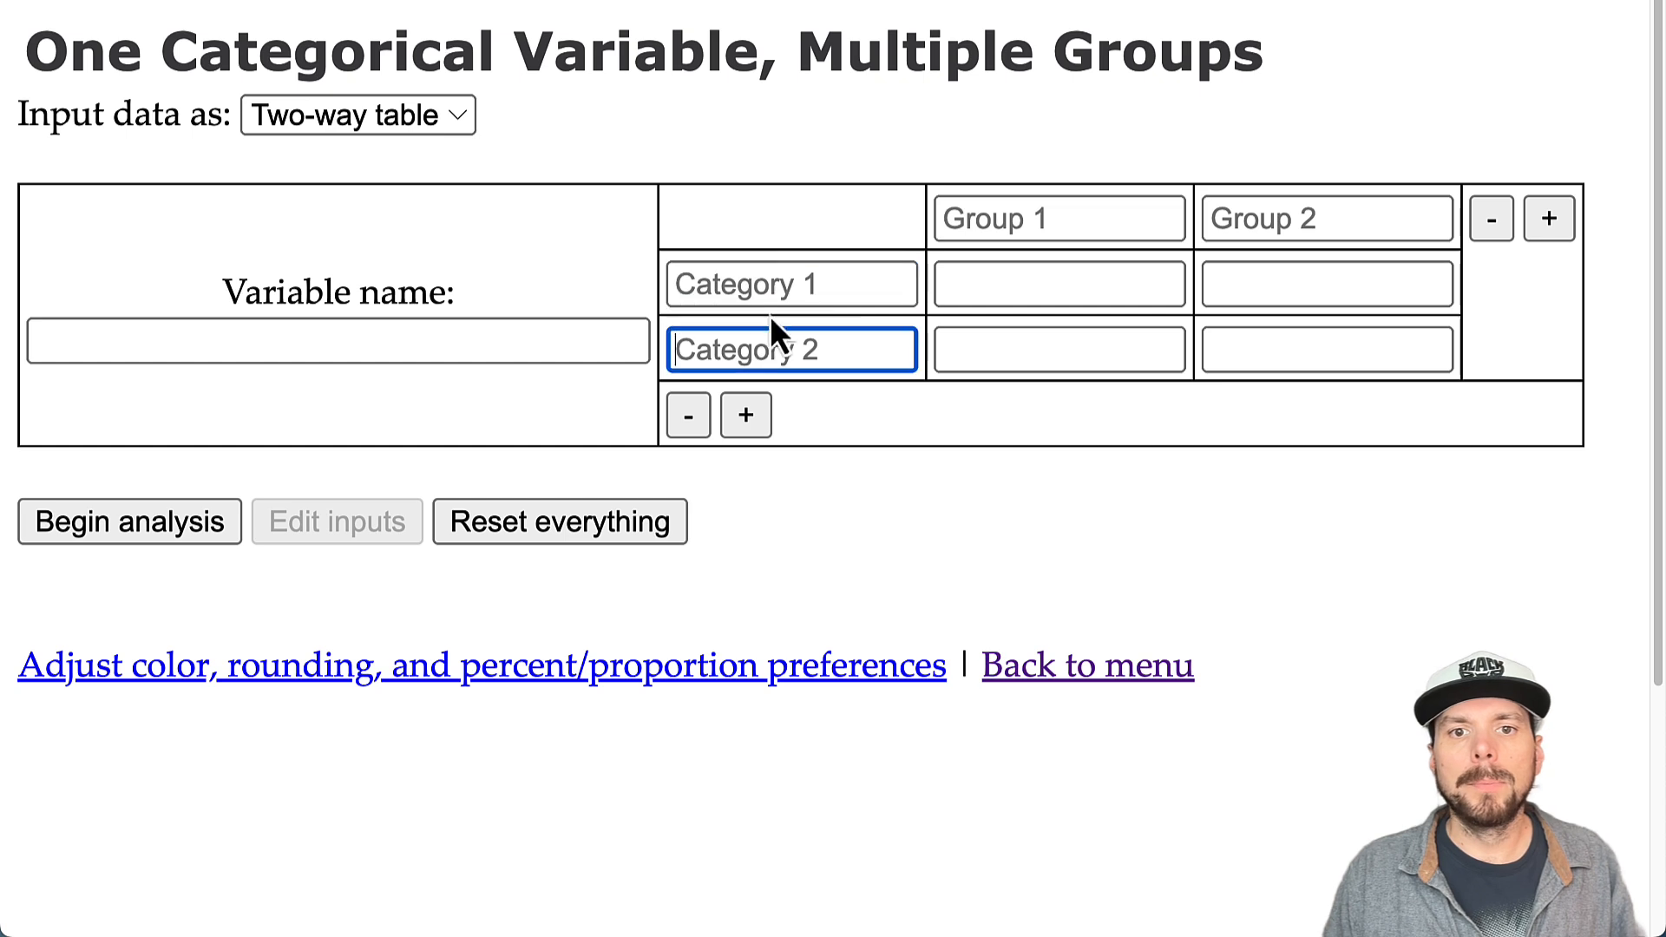
click(768, 295)
click(781, 343)
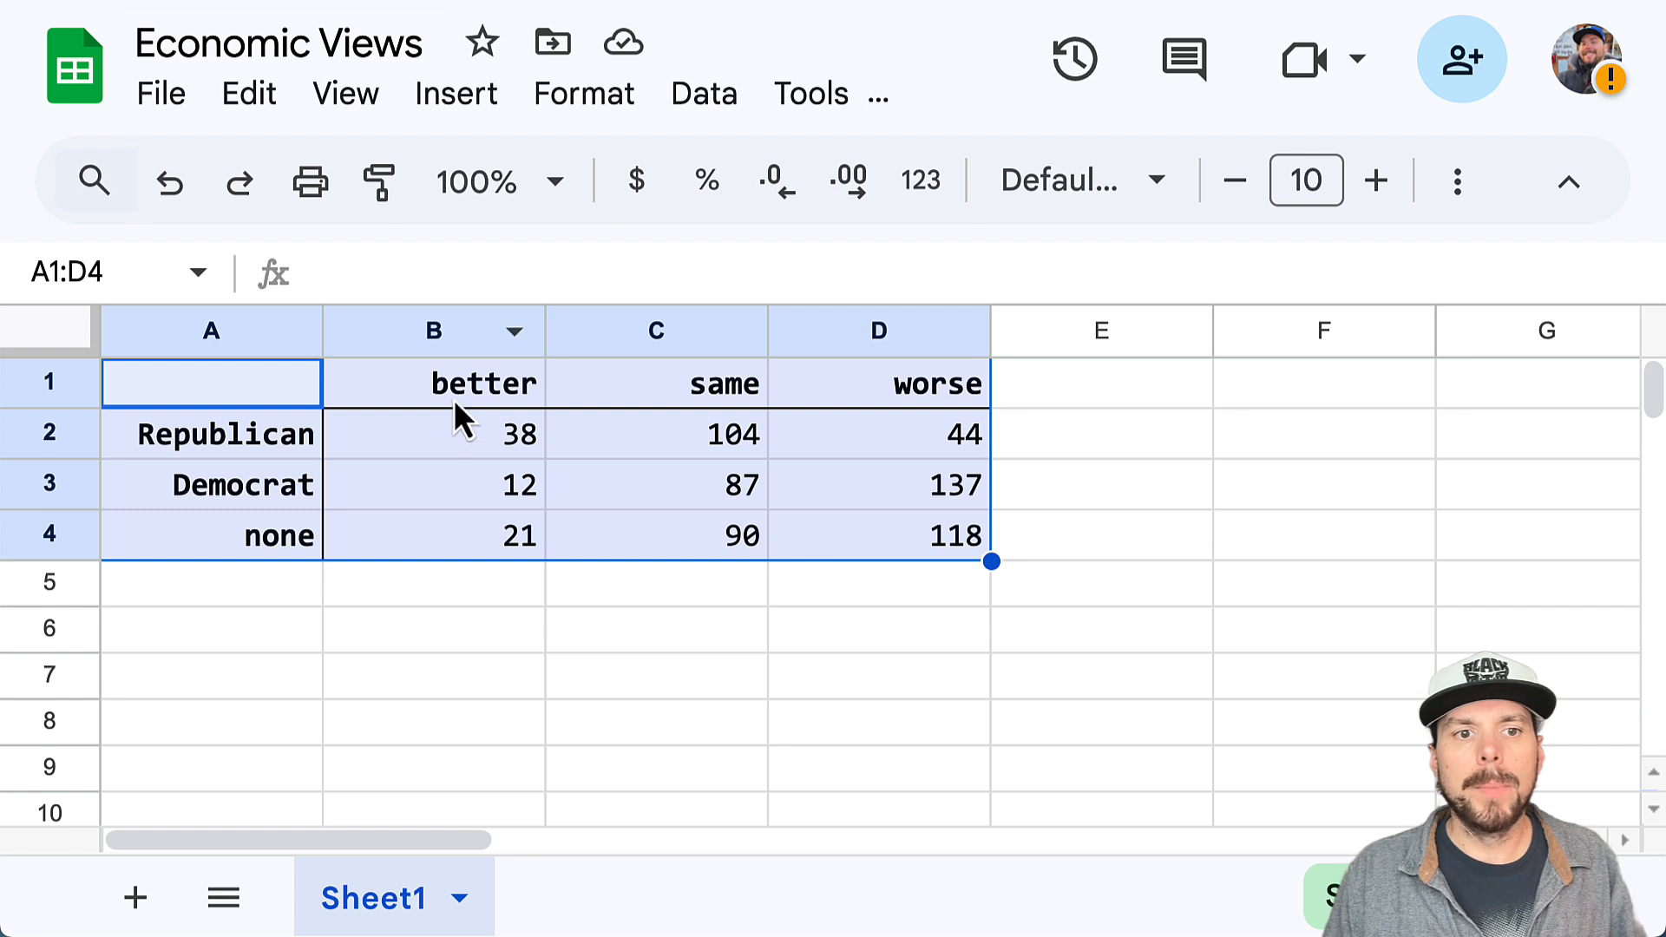
Step: Examine the better, same and worse columns of the Economic Views spreadsheet as possible groups
click(460, 427)
click(486, 395)
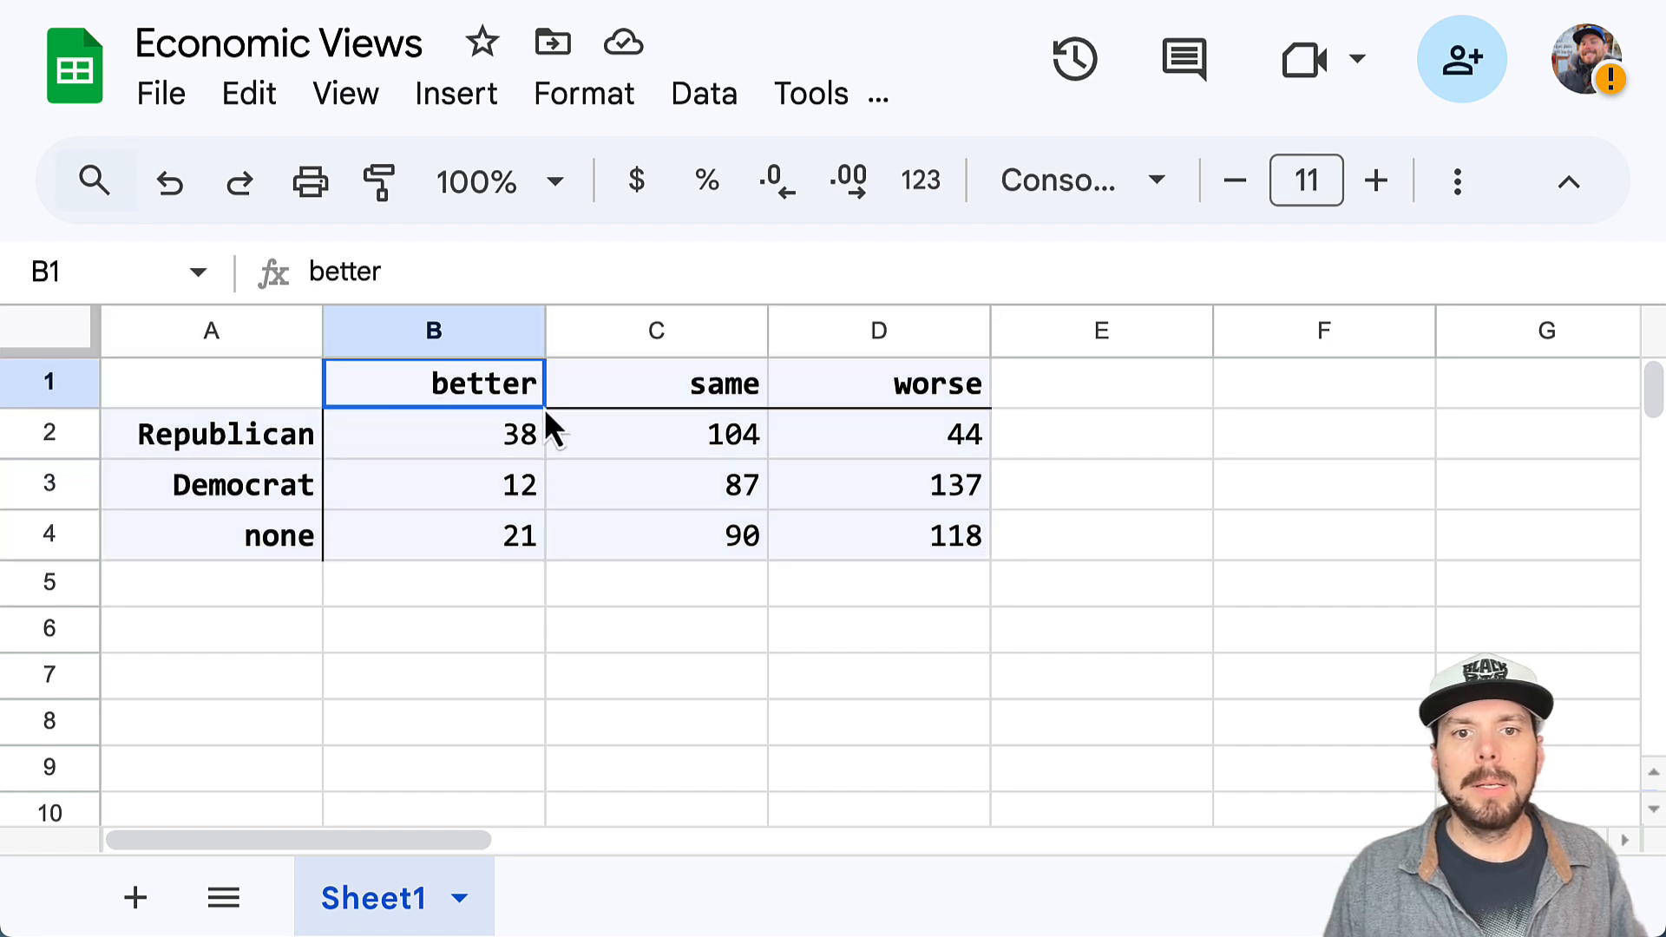
drag(533, 399, 503, 534)
drag(716, 403, 746, 534)
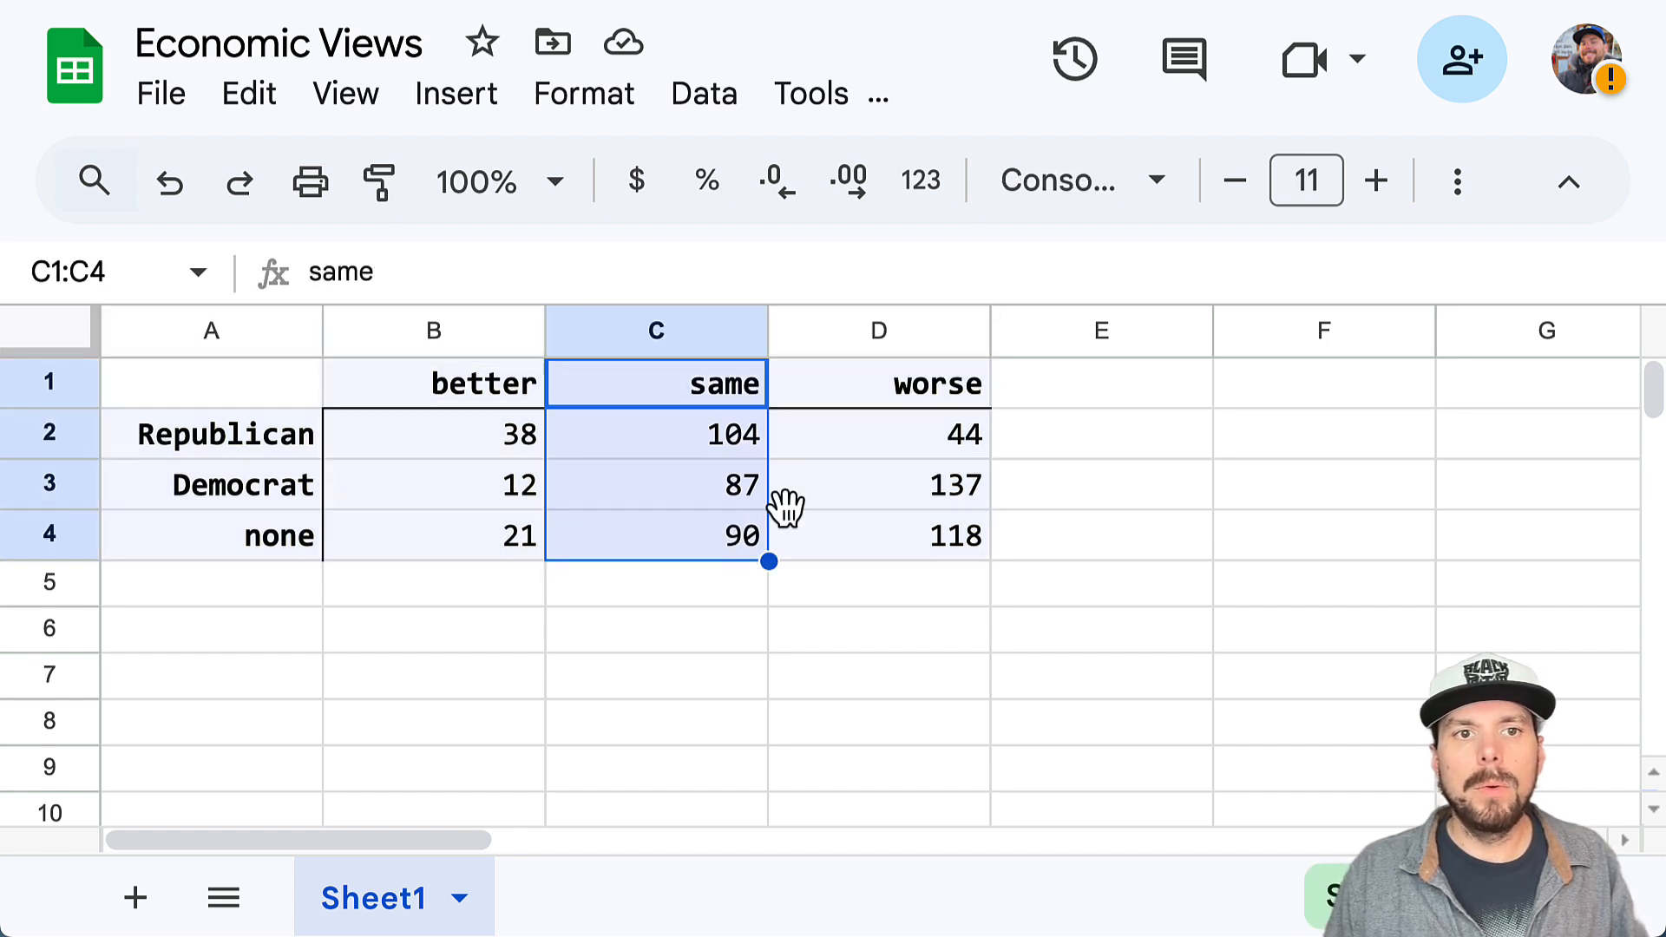
drag(899, 388, 907, 562)
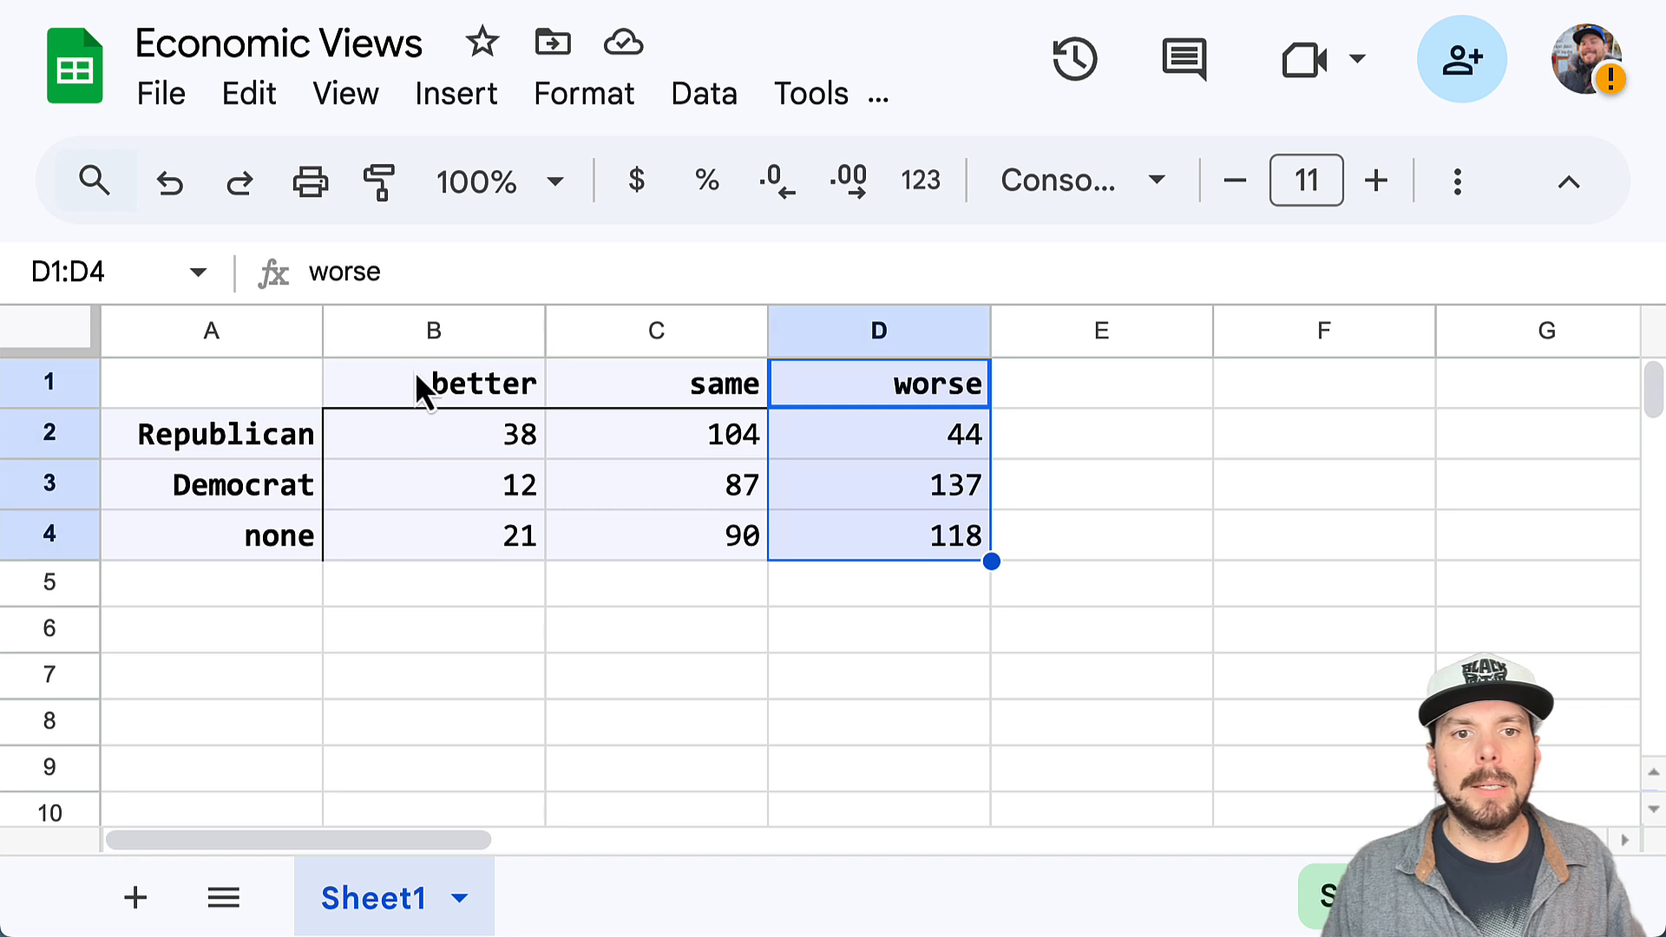
drag(429, 381, 446, 546)
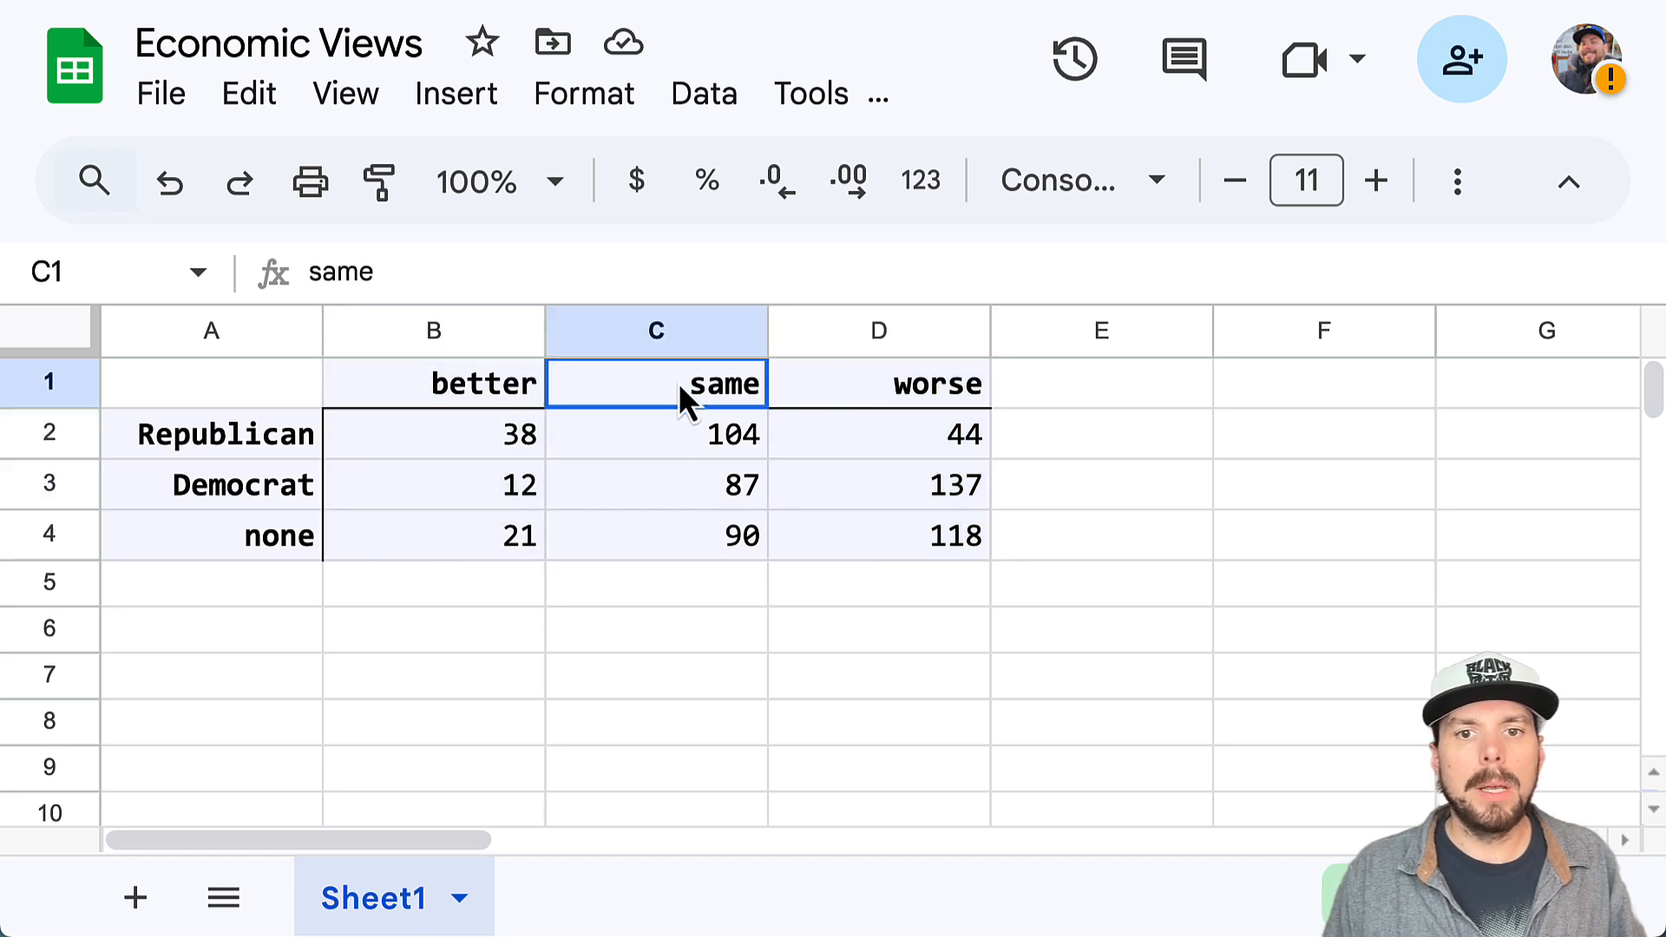
drag(682, 392, 746, 586)
drag(867, 386, 877, 556)
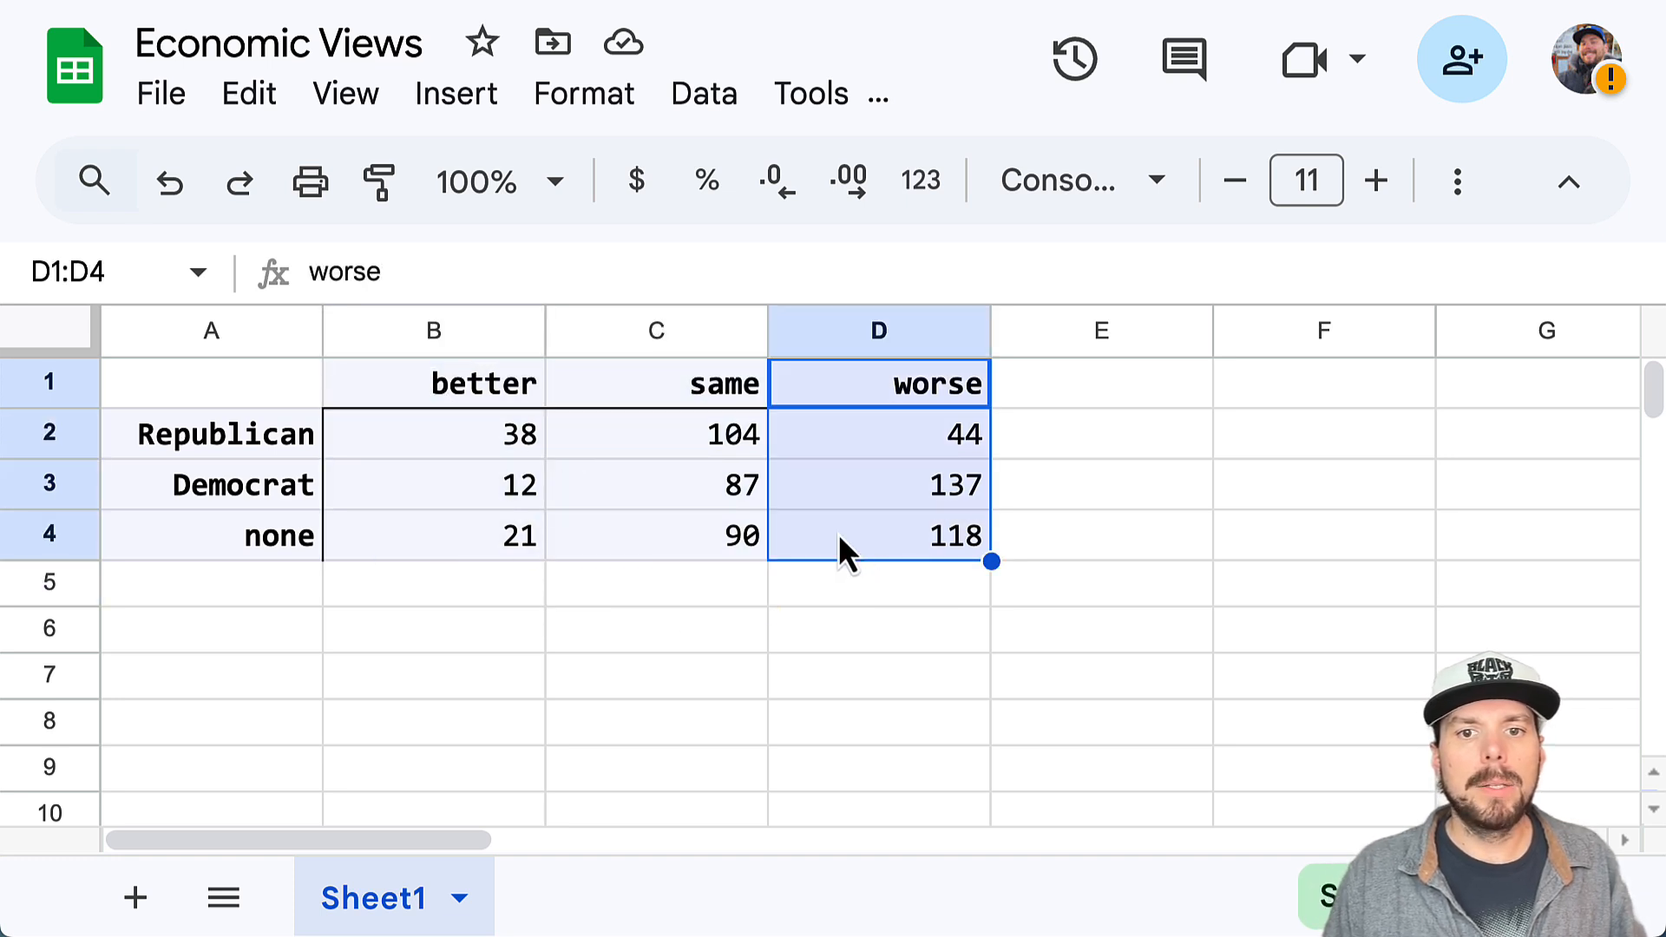
Step: Examine the Republican, Democrat and none rows of the spreadsheet as possible groups
drag(211, 441, 923, 443)
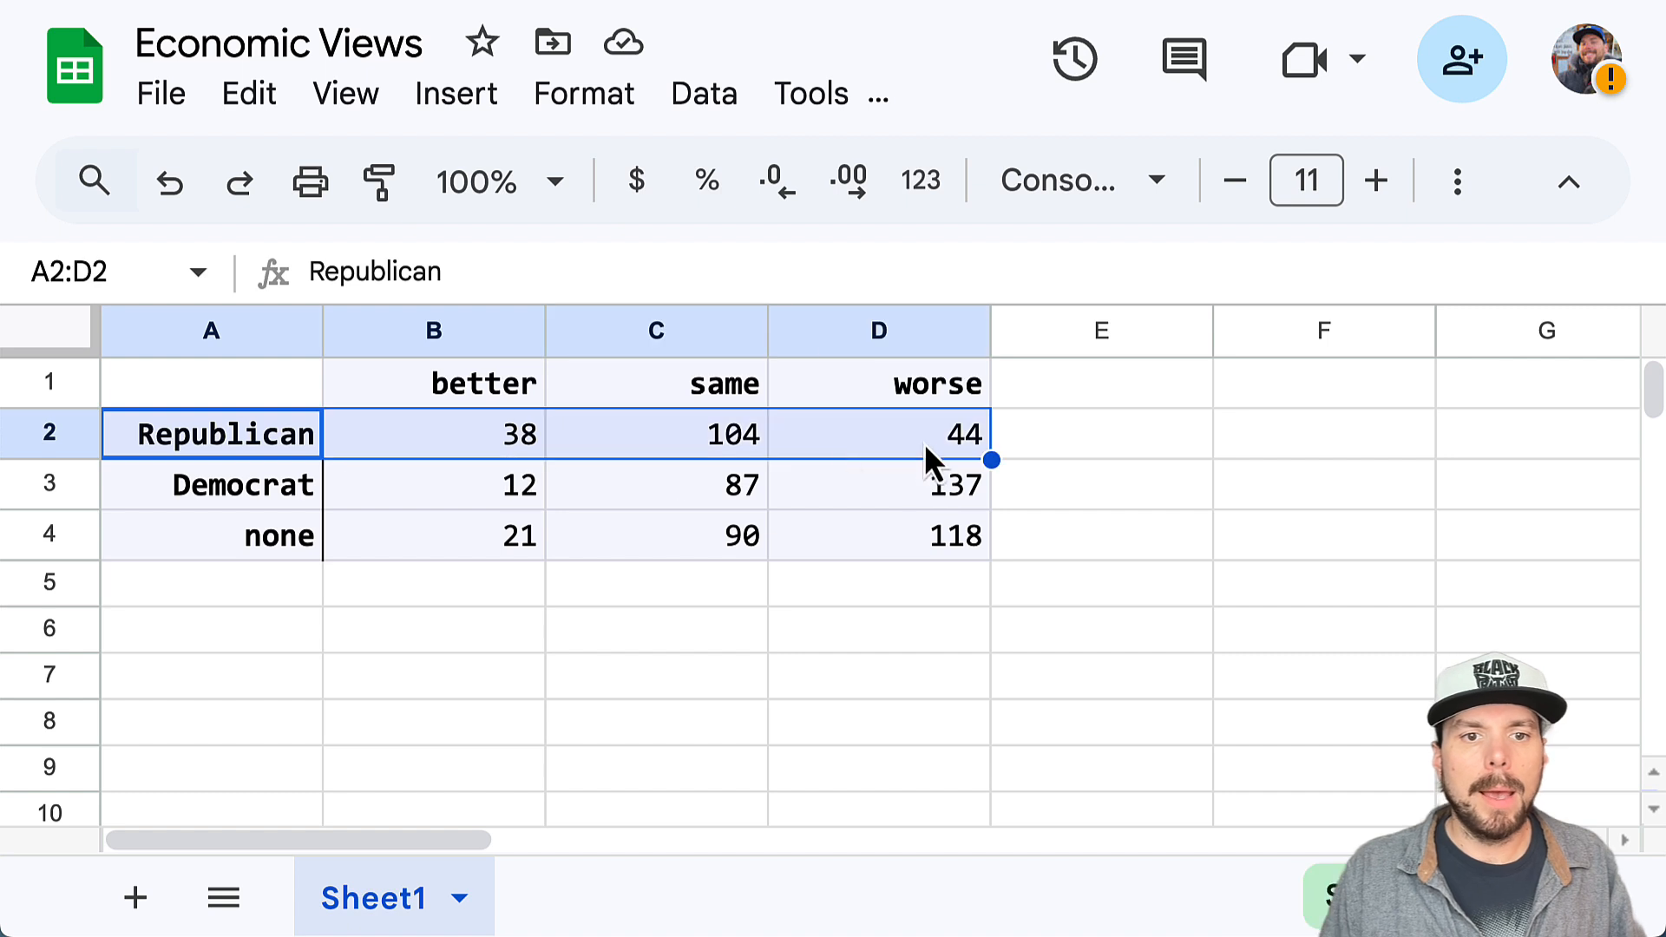
drag(238, 489, 997, 495)
drag(275, 542, 896, 543)
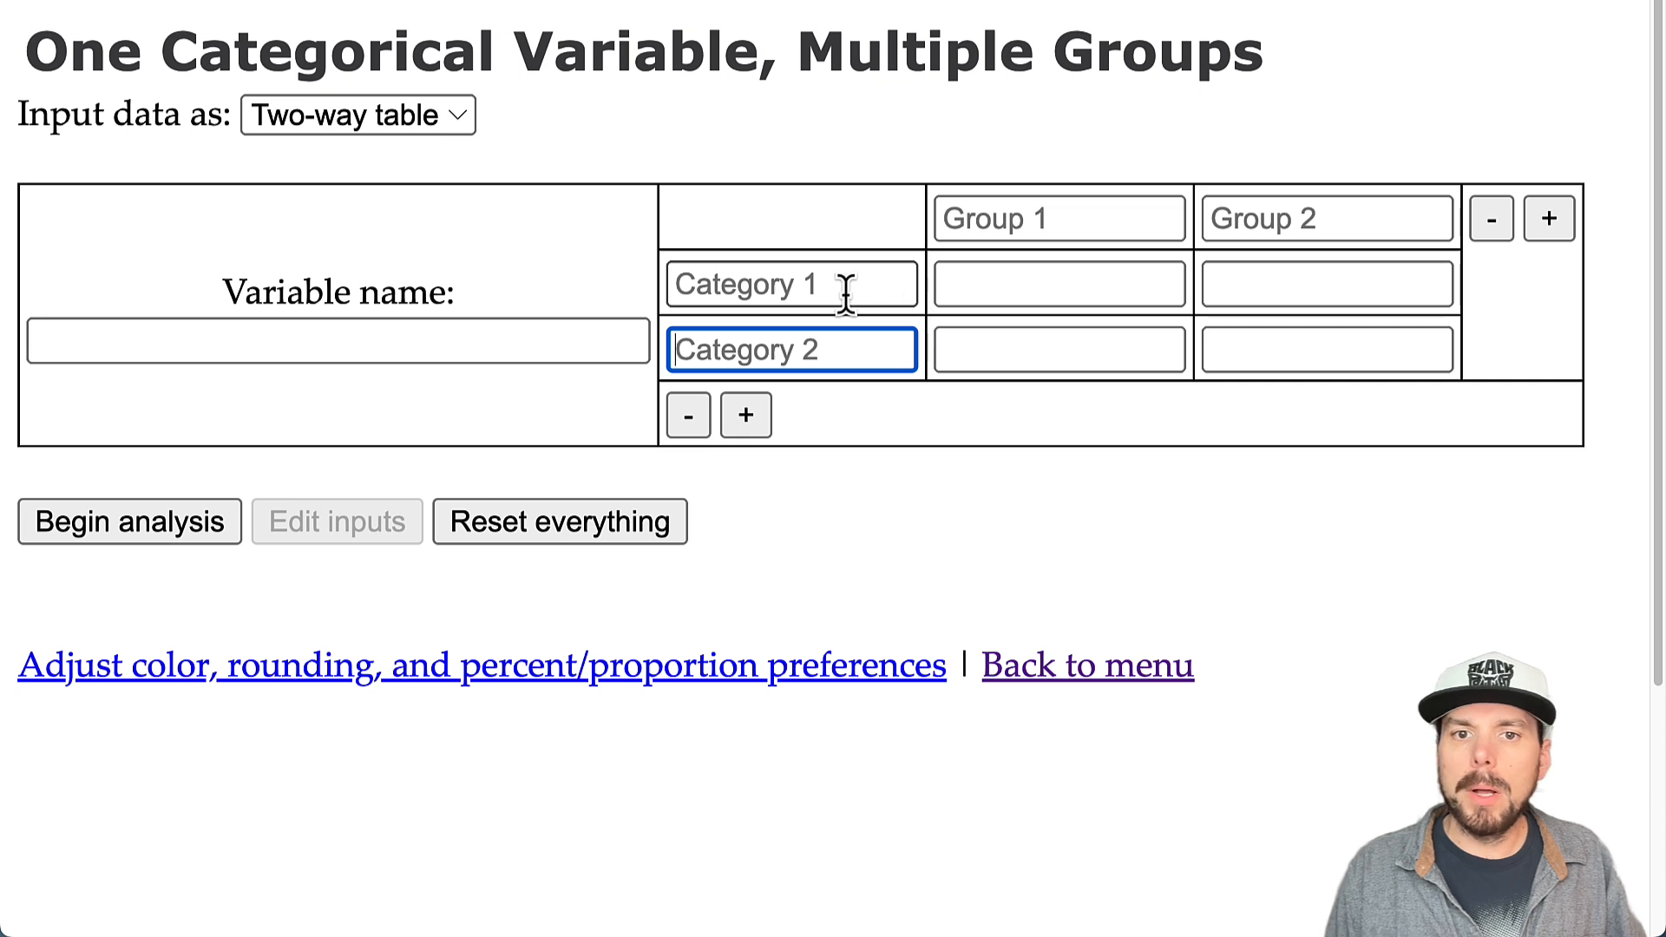
Step: Compare the applet's category and group fields with the Republican row of the spreadsheet
click(825, 284)
click(809, 337)
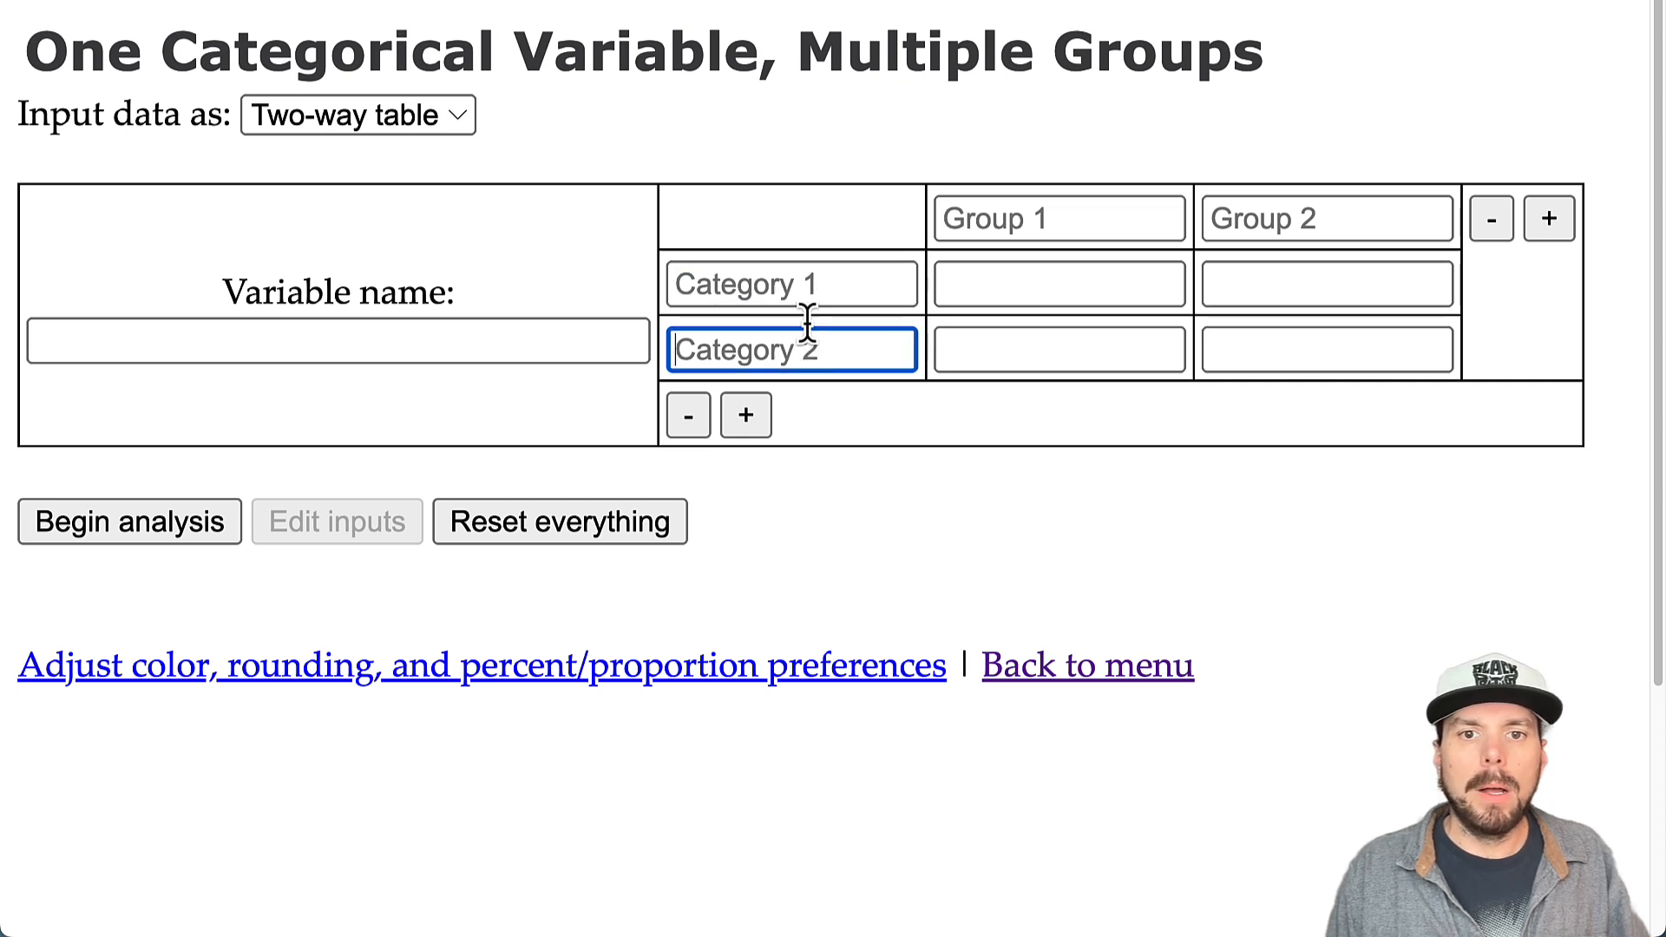
click(945, 219)
click(1380, 216)
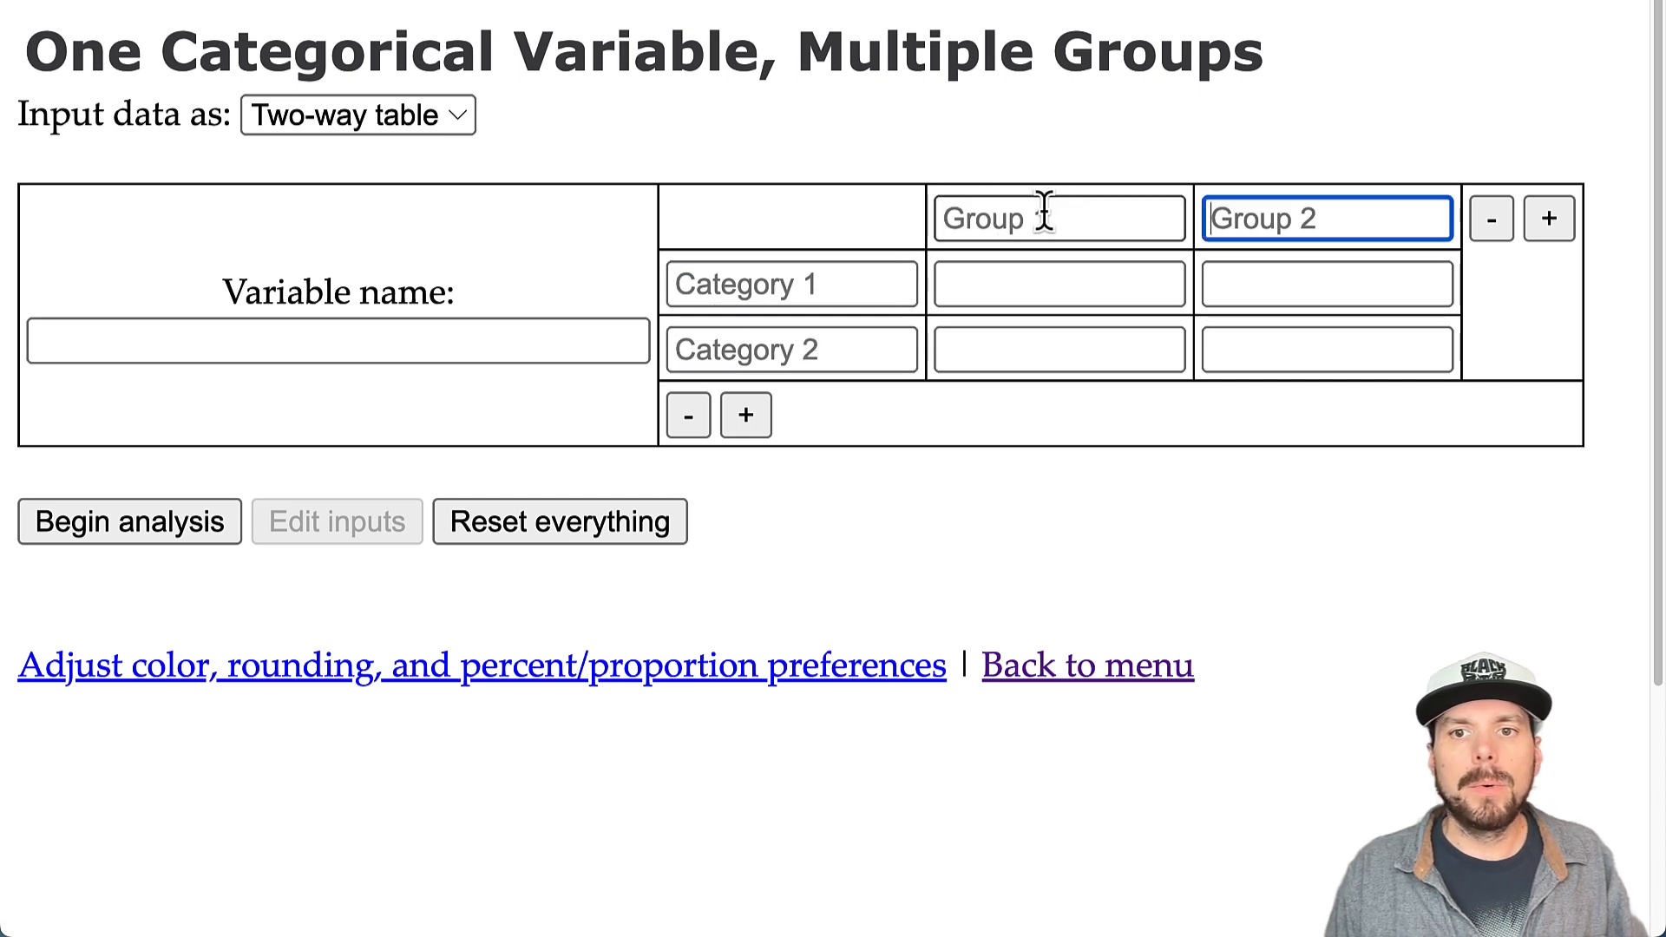
click(1045, 216)
click(1284, 195)
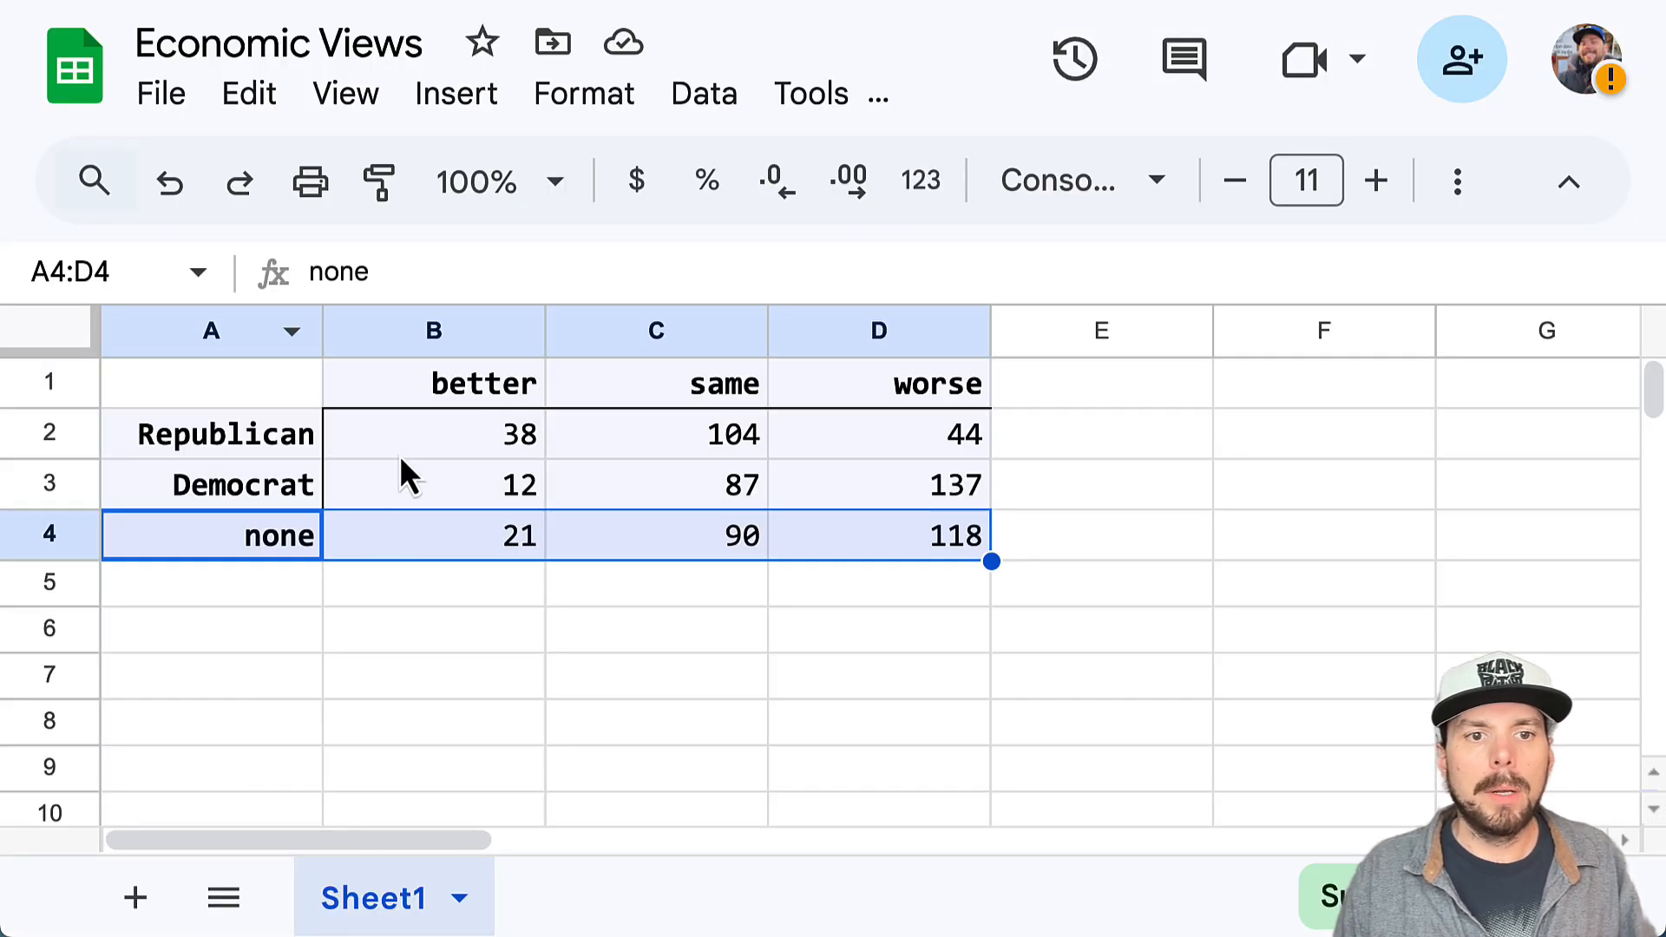
drag(318, 434, 952, 432)
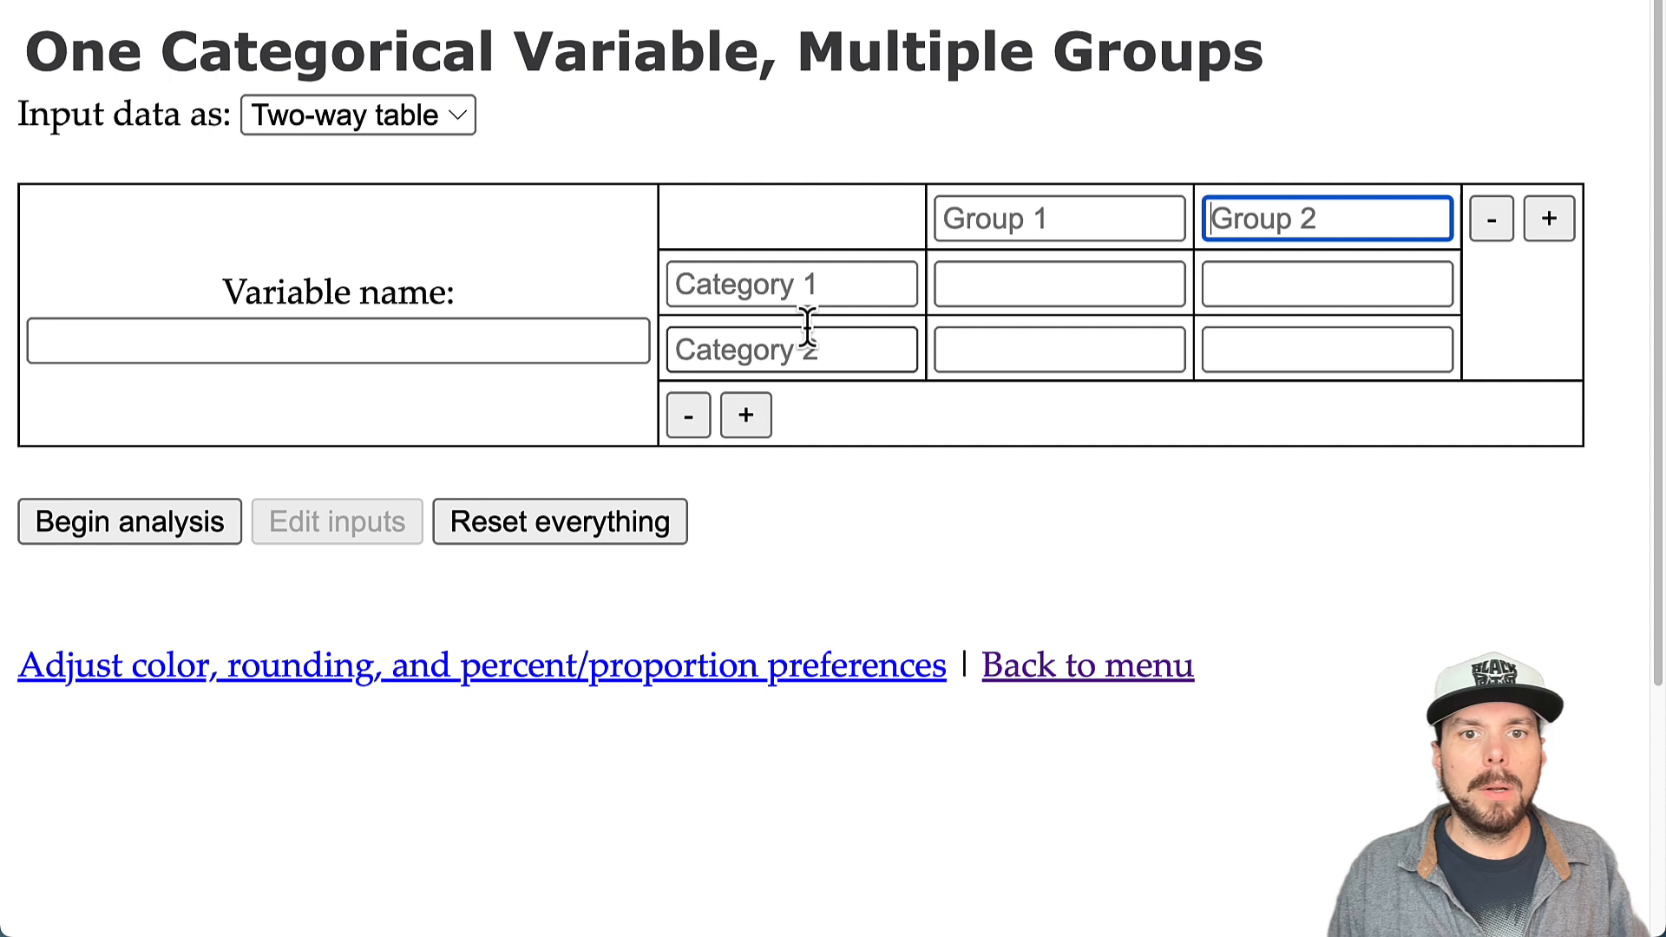
Step: Name the applet's categories better and same, and add a third category named worse
click(800, 291)
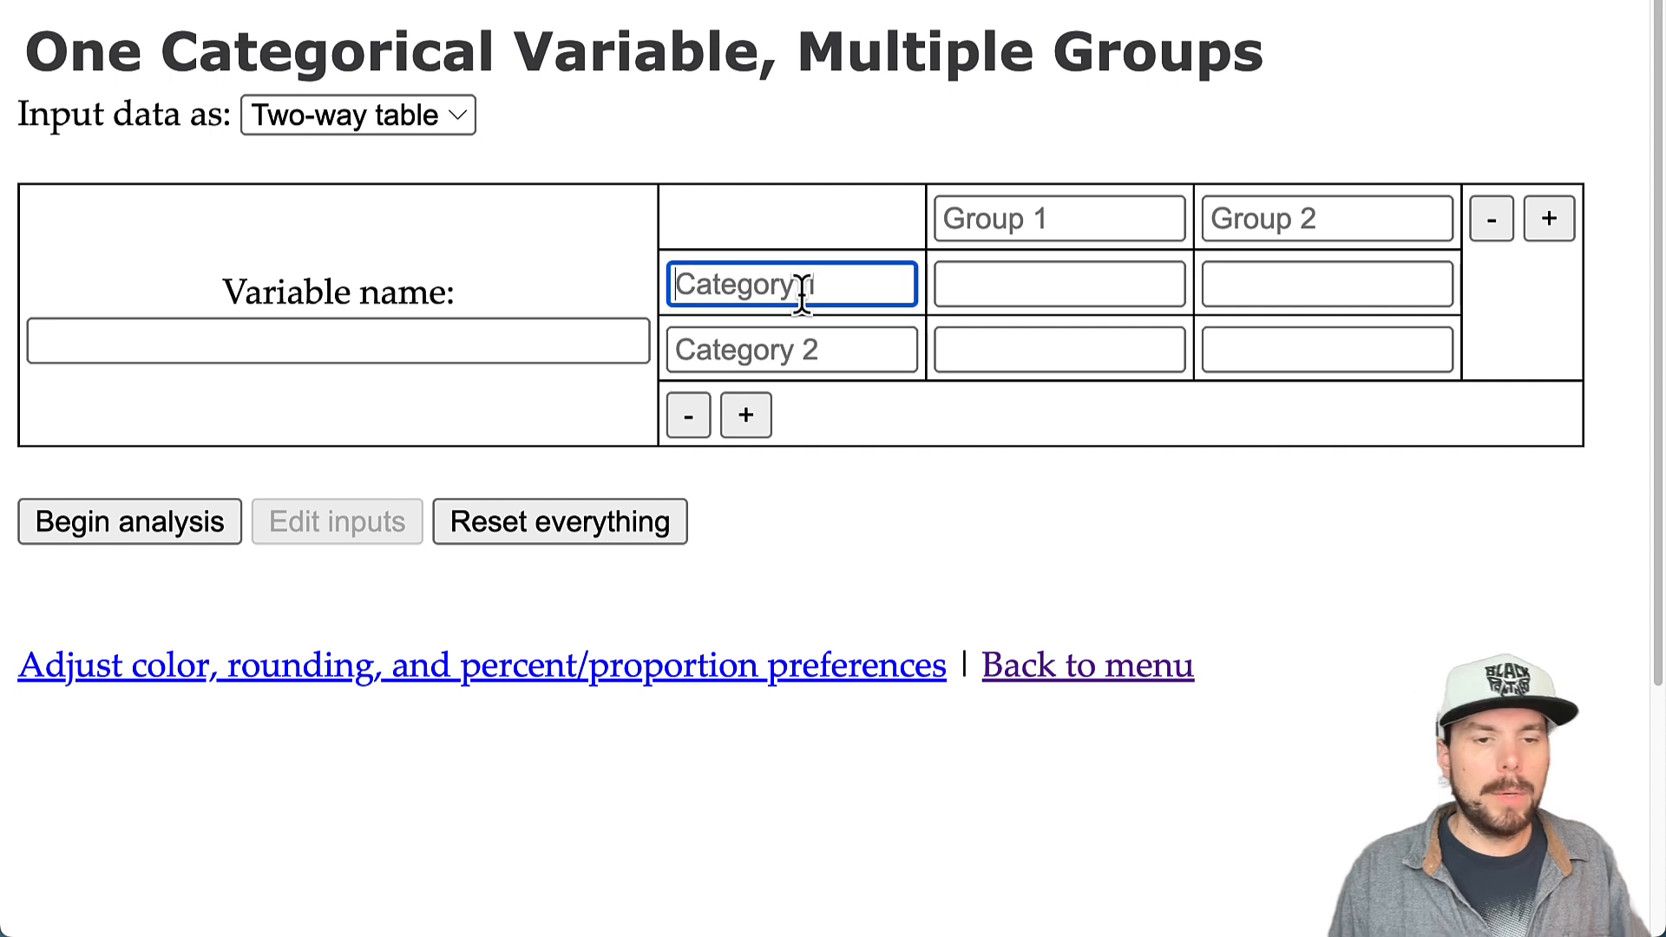
text(better)
key(Tab)
key(Tab)
key(Tab)
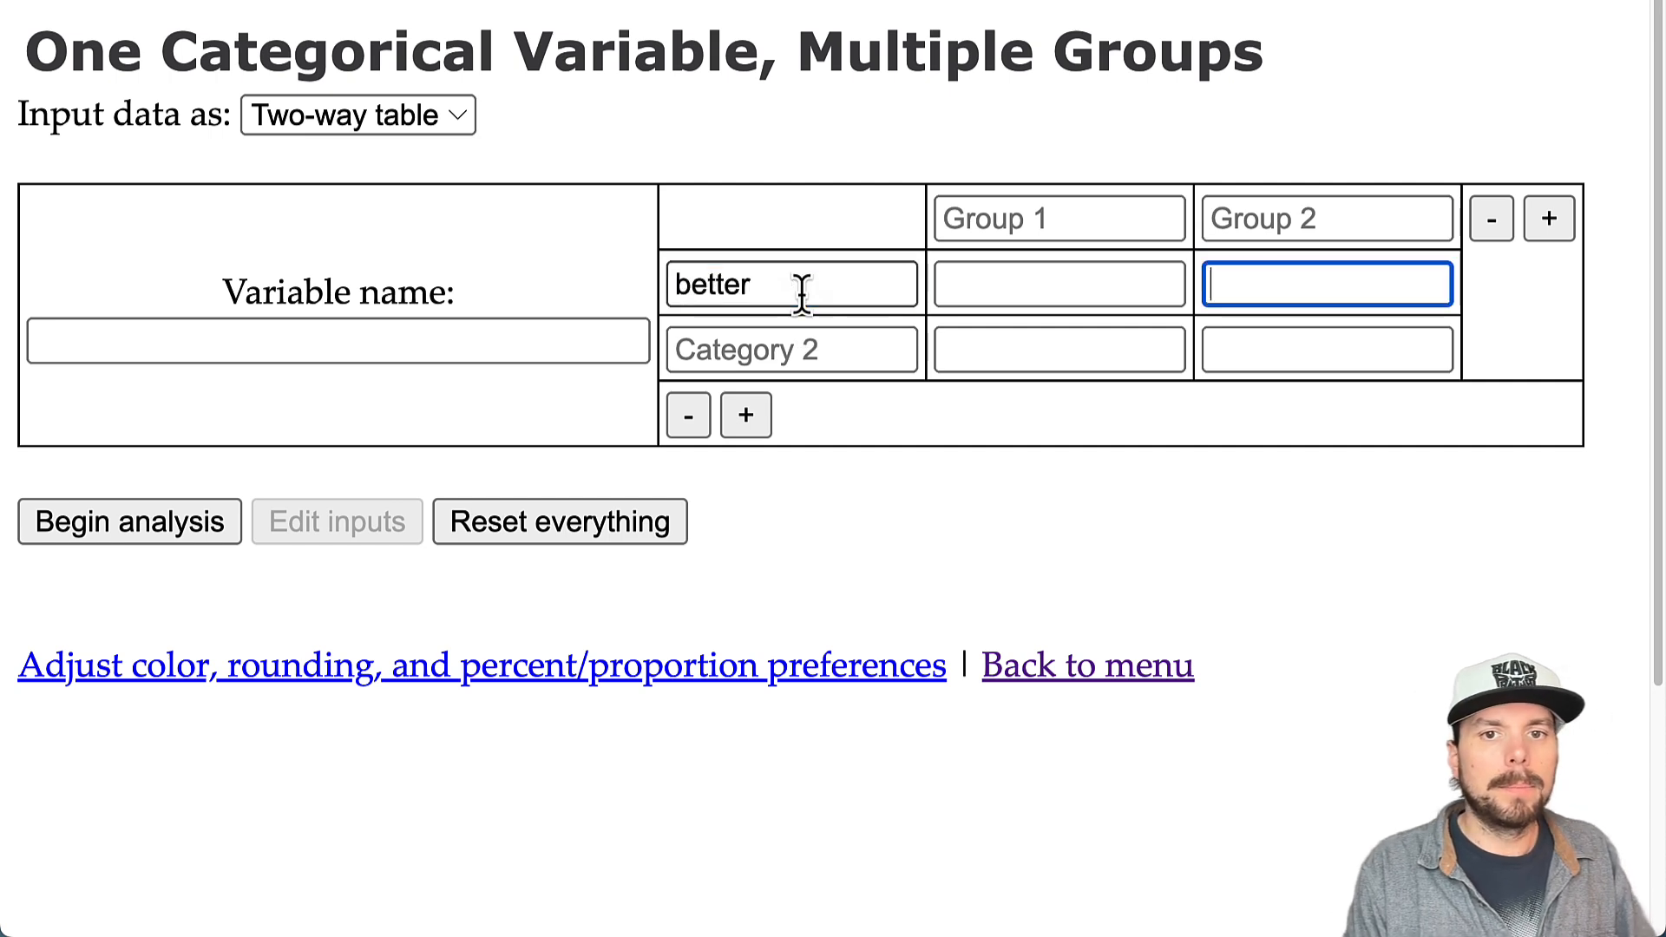
text(same)
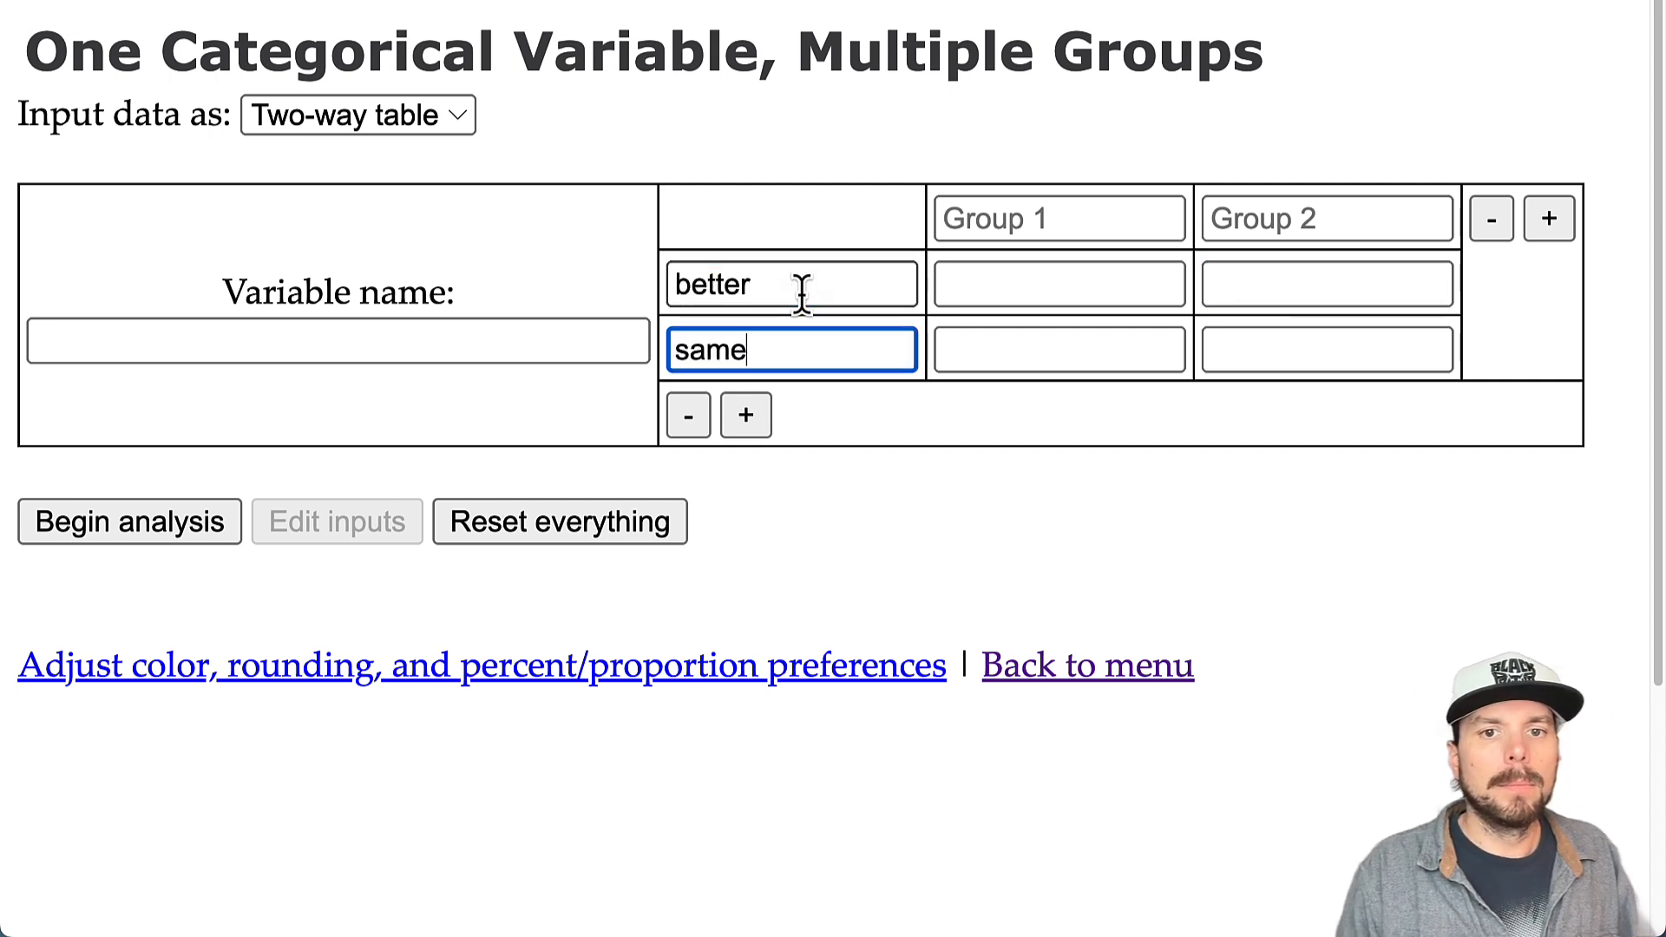
click(734, 423)
click(735, 417)
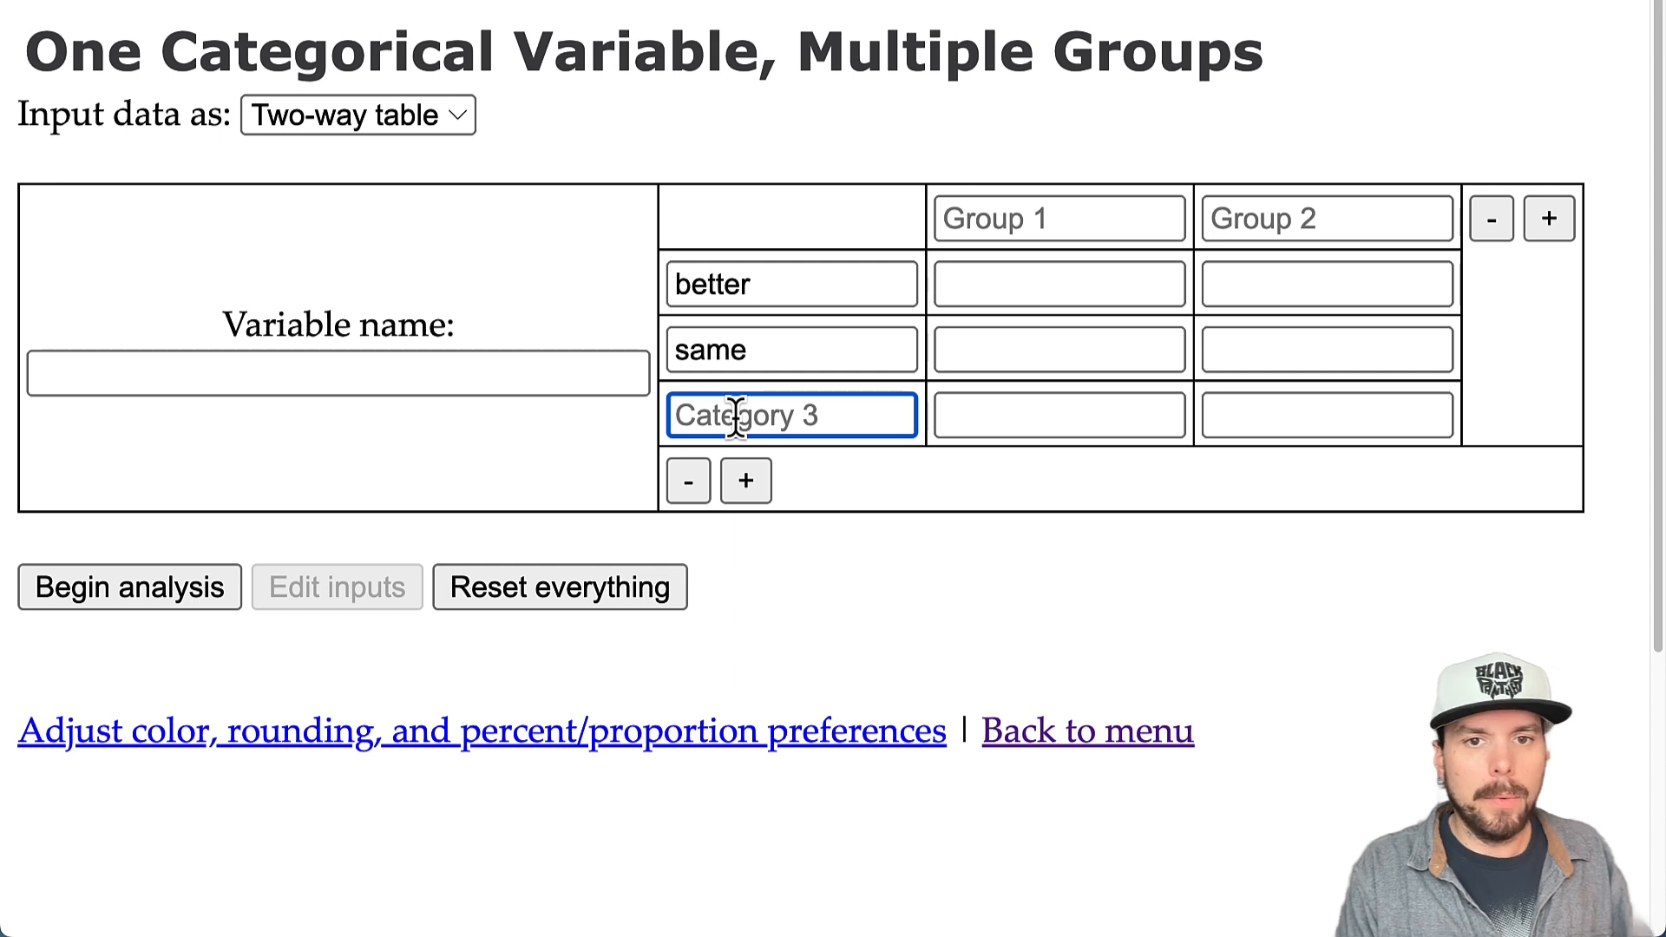
text(worse)
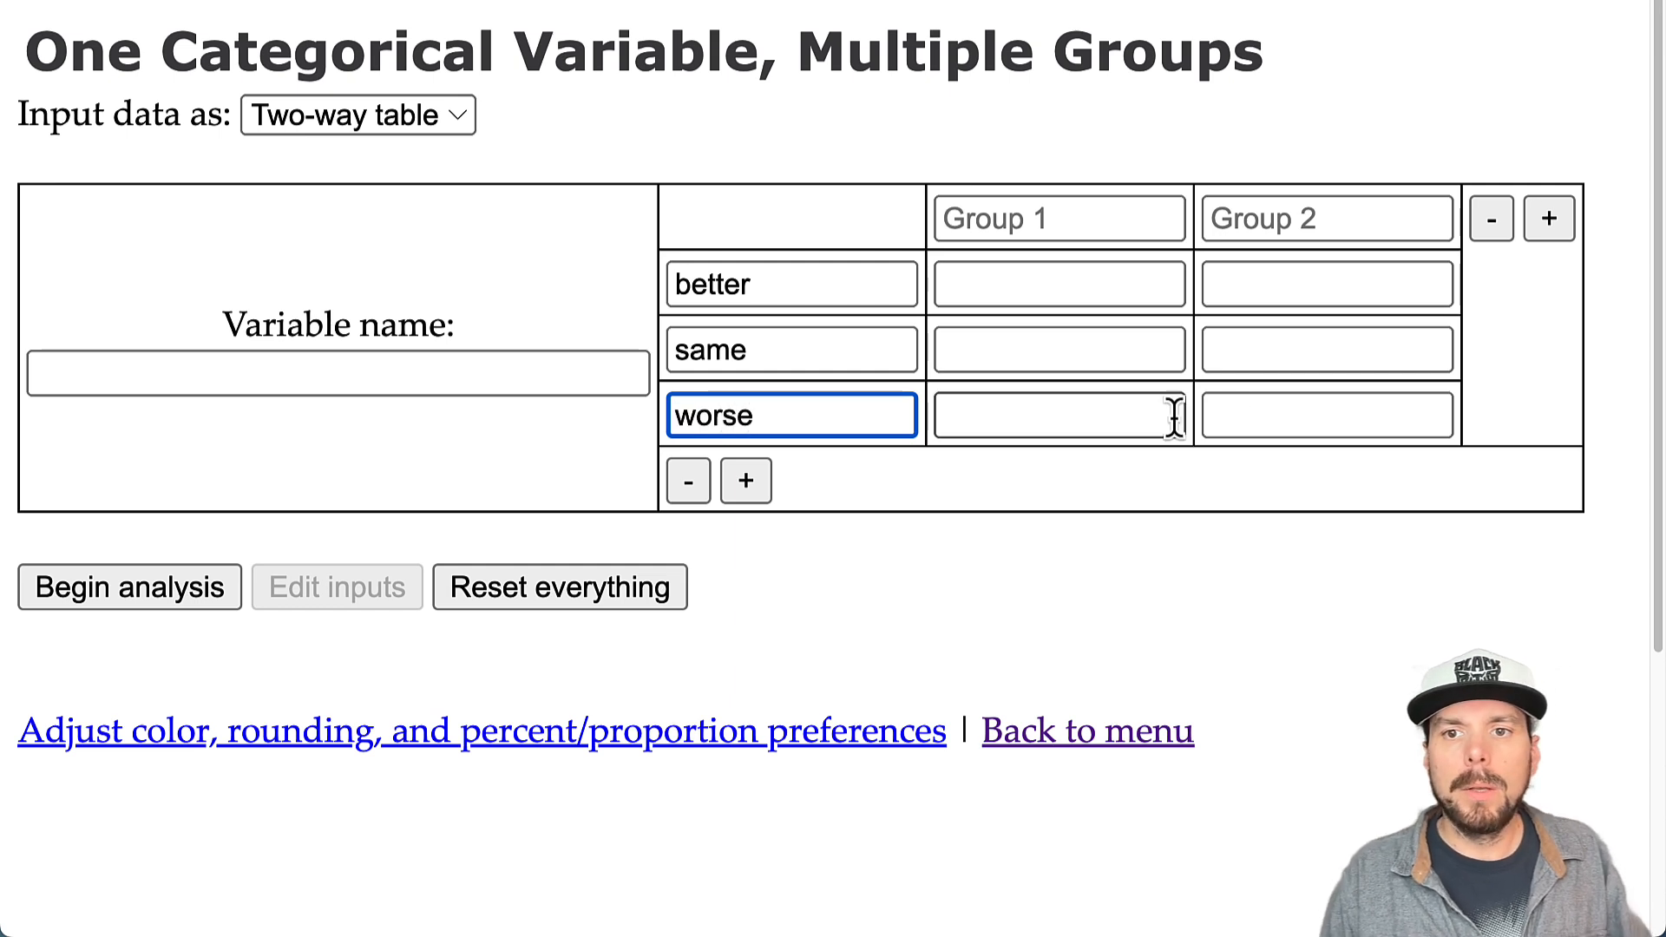
click(1549, 227)
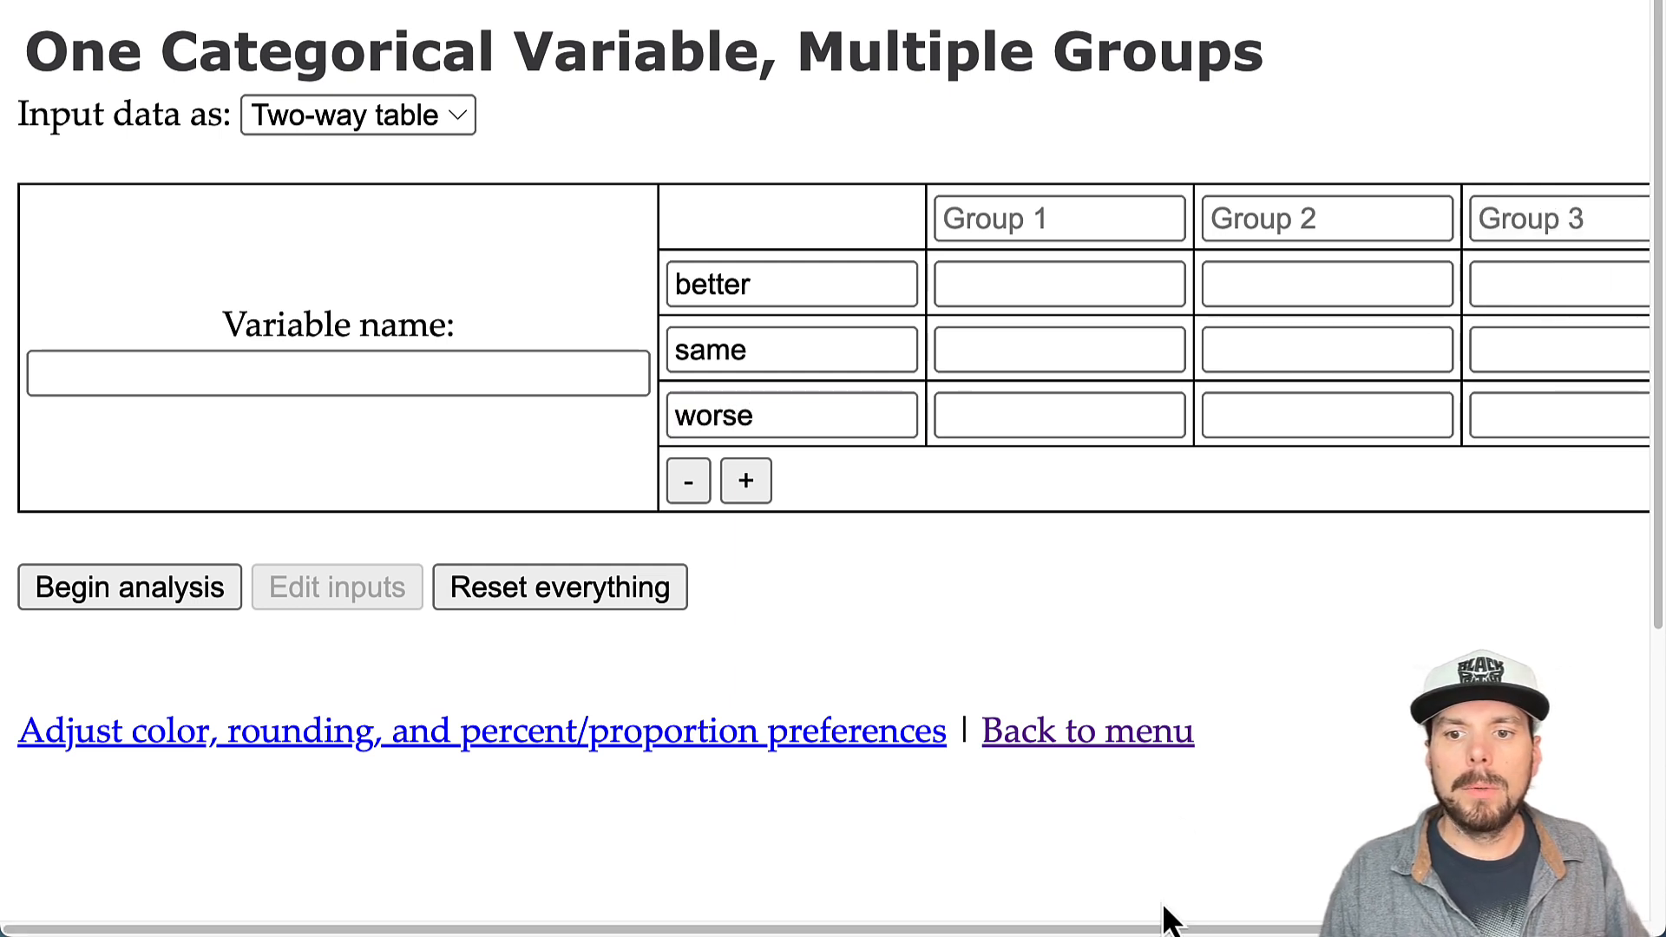
drag(1166, 929, 1310, 928)
click(1626, 220)
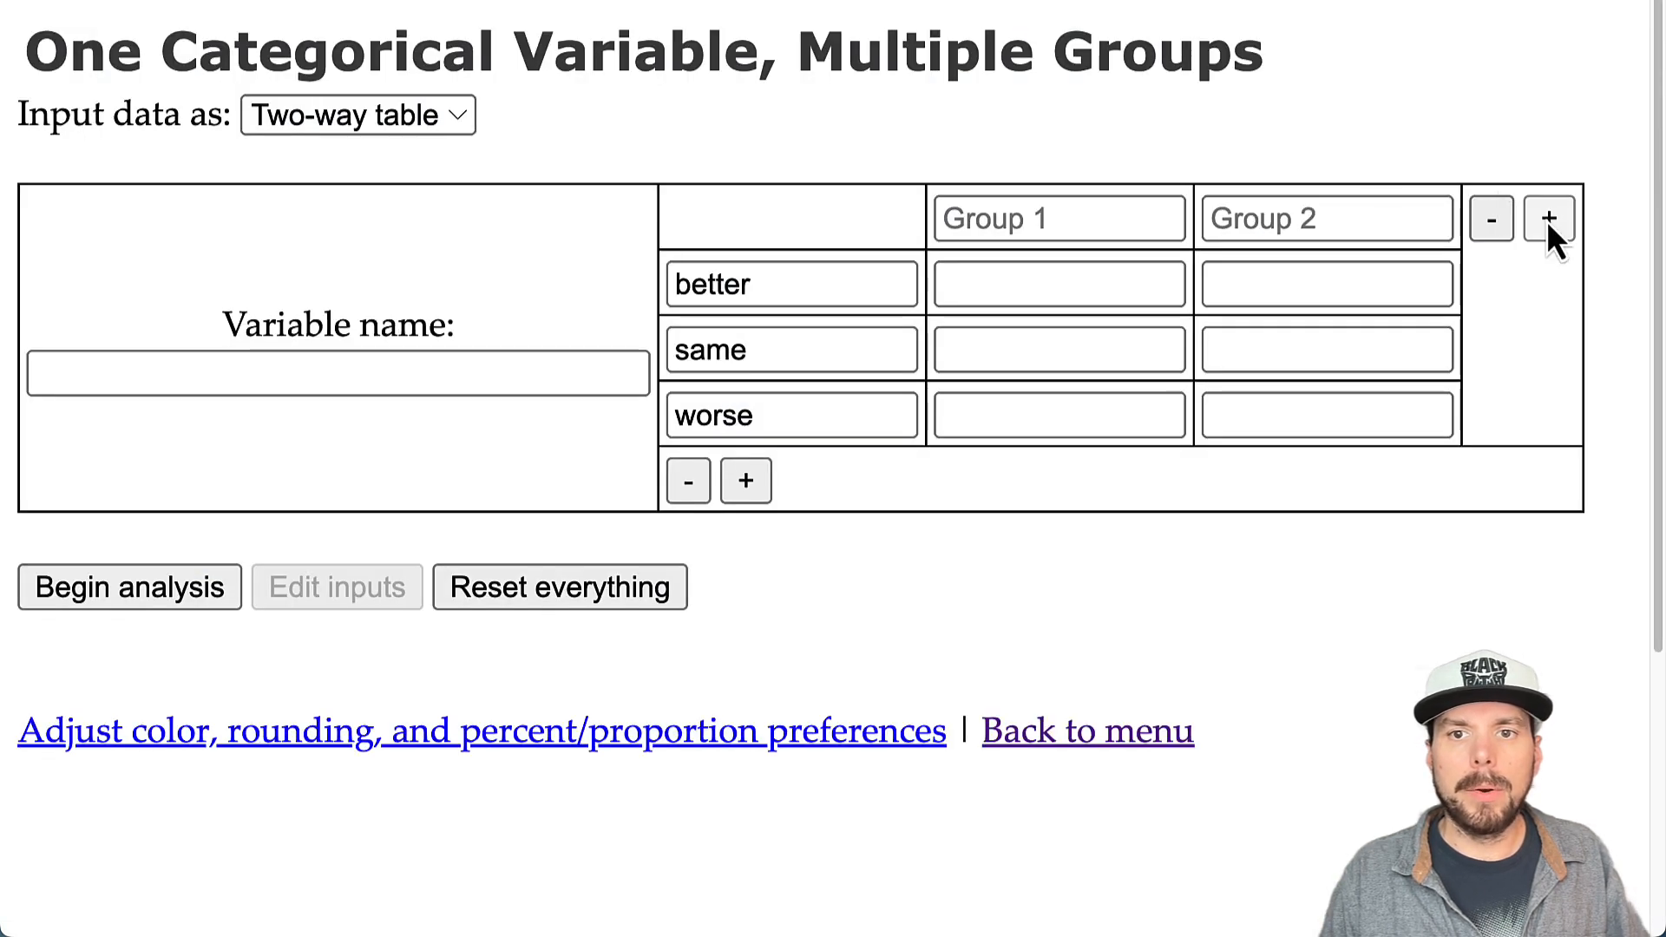
Step: Add a third group to the two-way table and name the groups Republican, Democrat and None
click(1551, 222)
click(987, 222)
text(Repub)
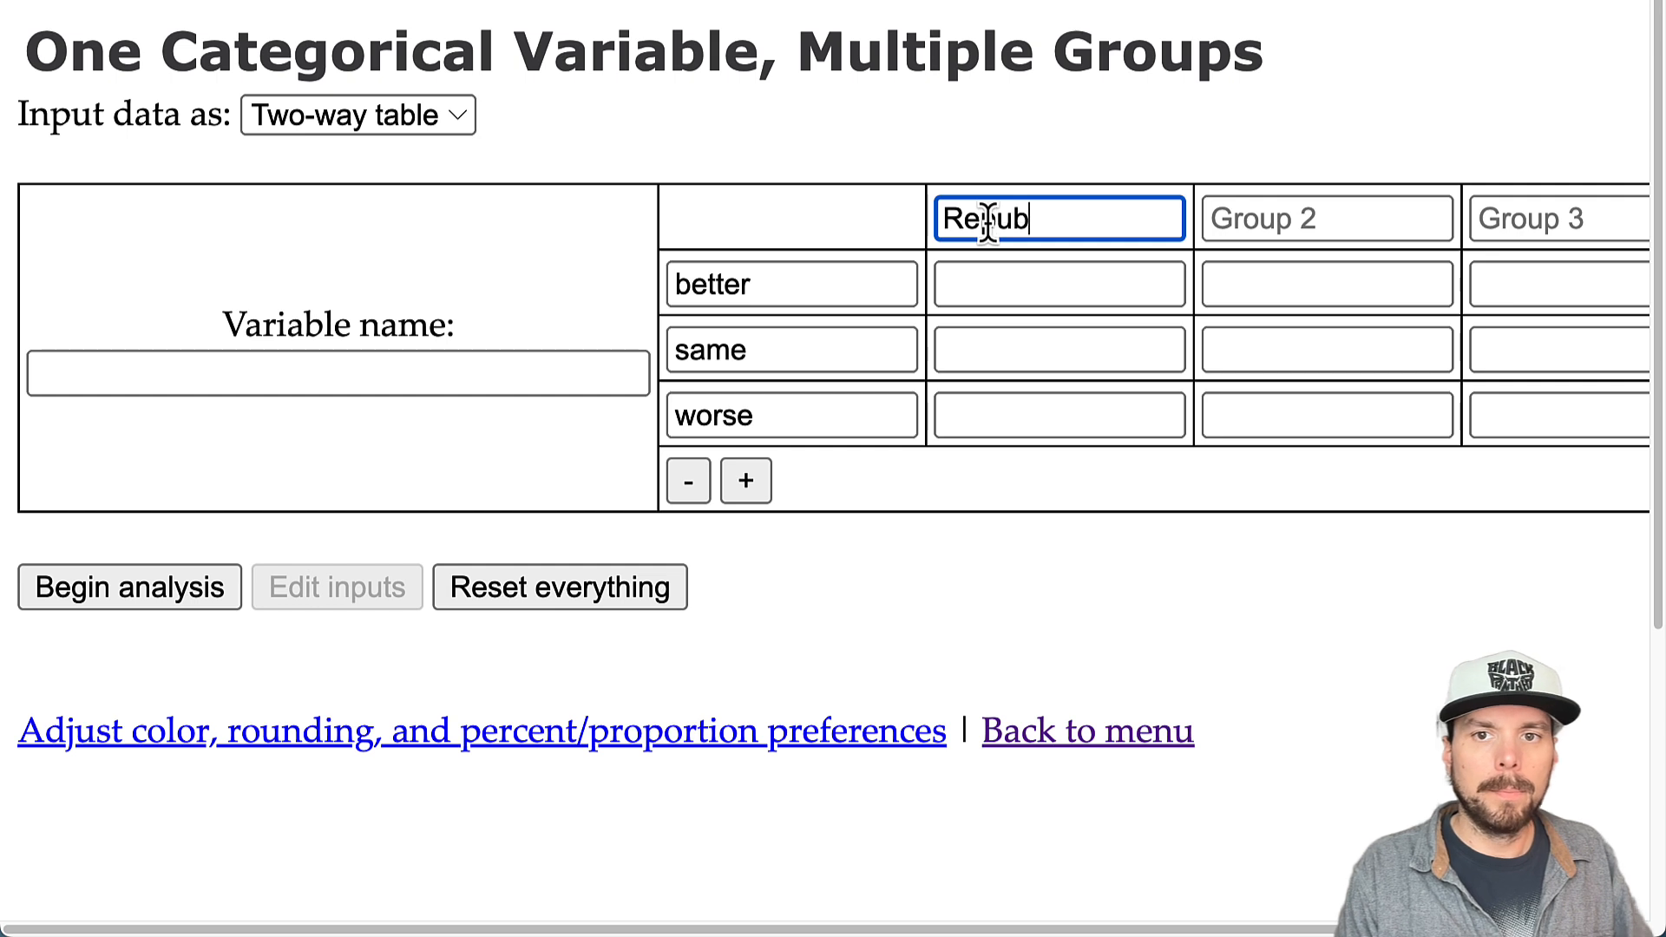
text(lican)
key(Tab)
text(Dem)
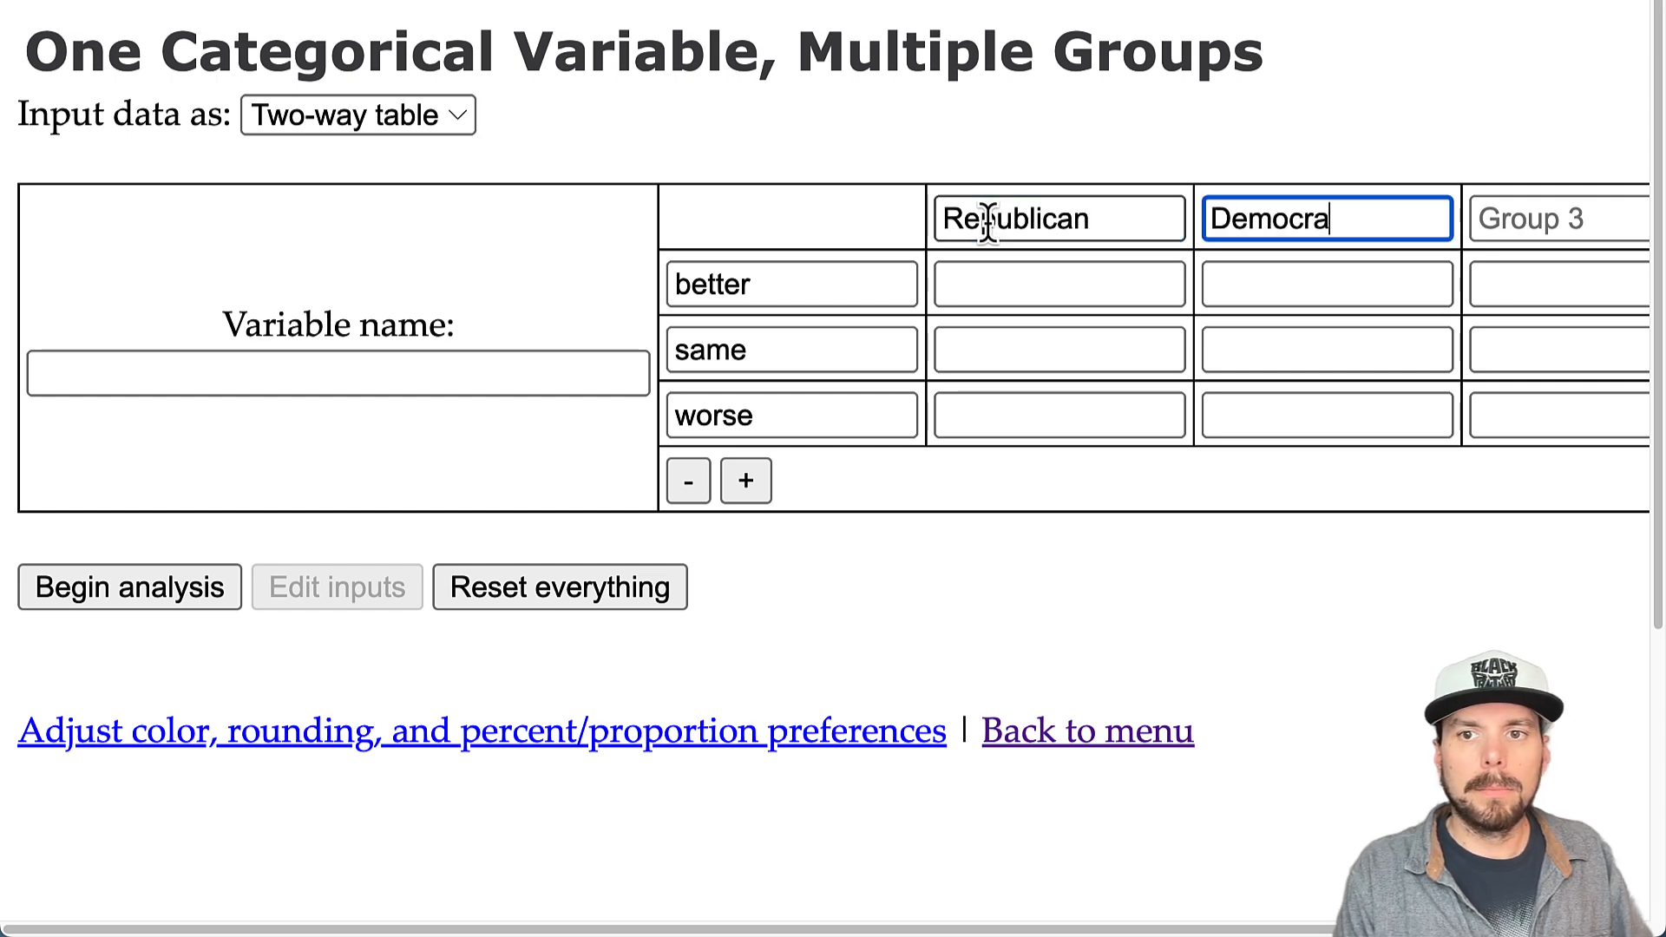
key(Tab)
click(1312, 216)
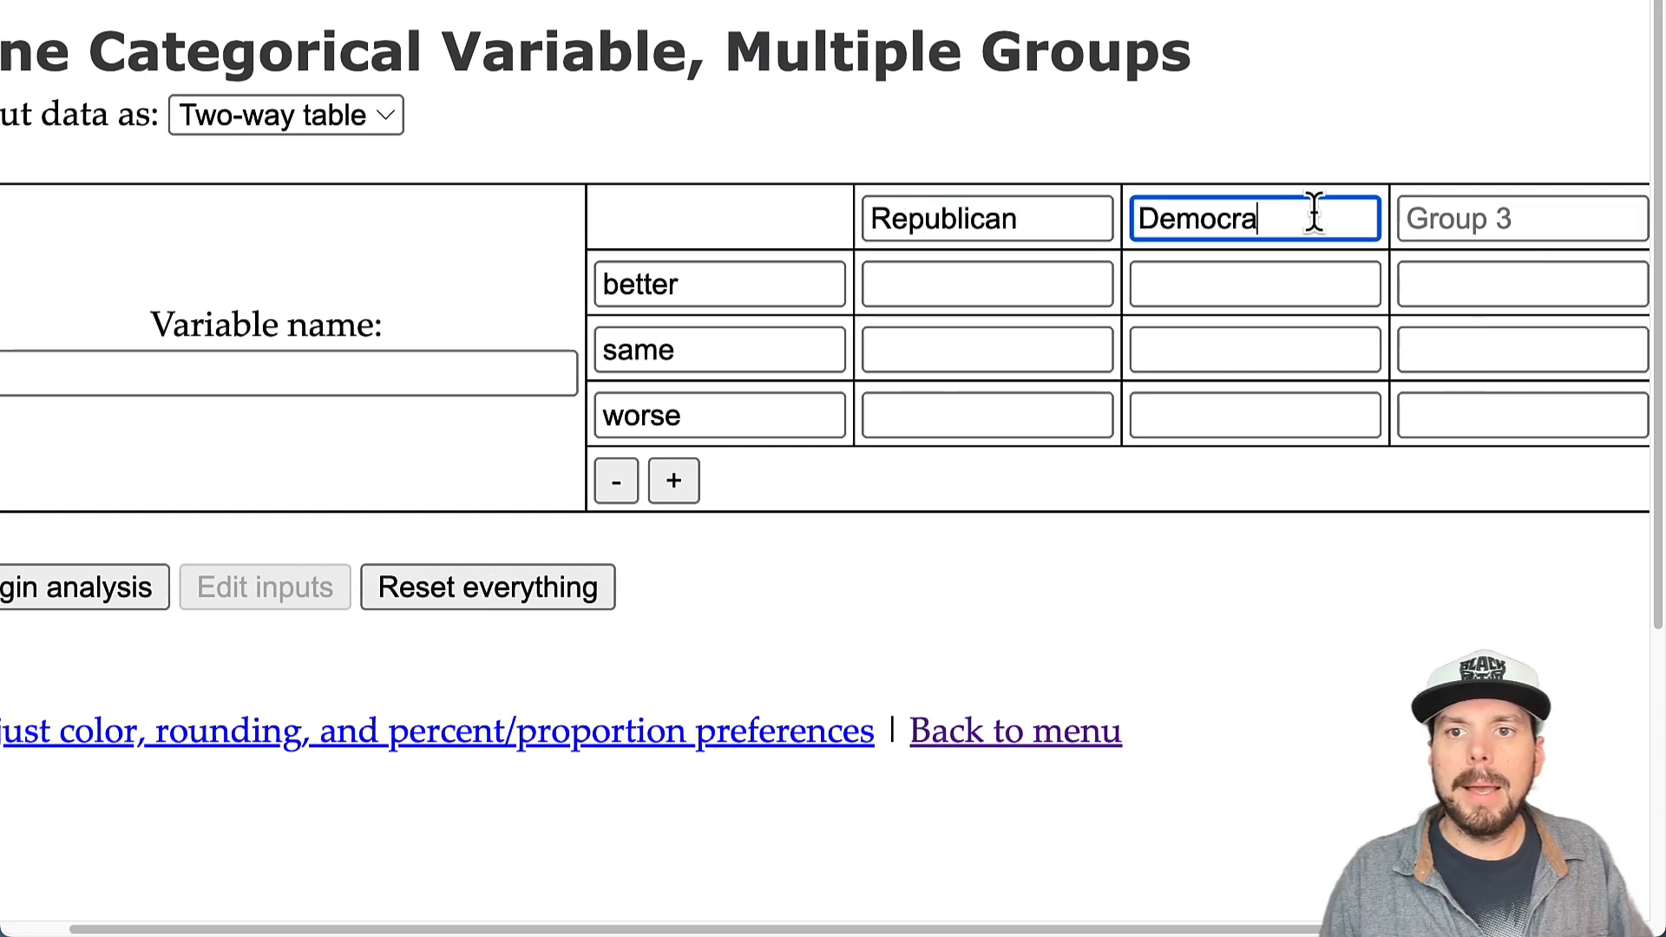
text(t)
click(1486, 205)
text(None)
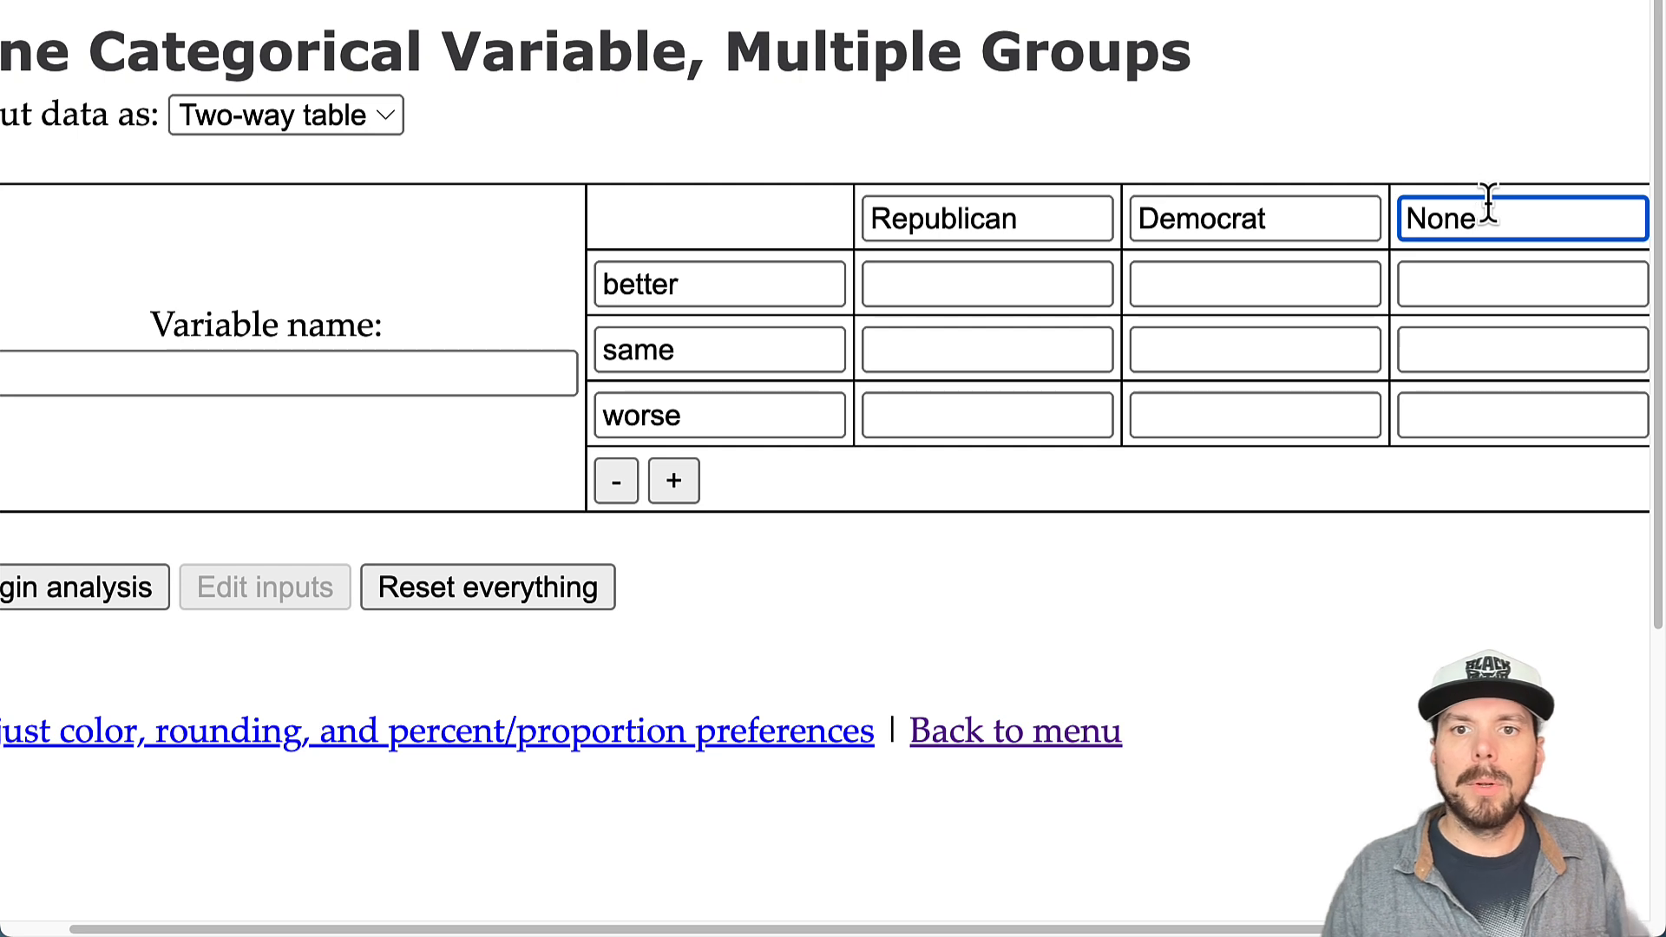
Step: Check the sums of the Republican, Democrat and none rows across columns B to D of the spreadsheet
click(1004, 283)
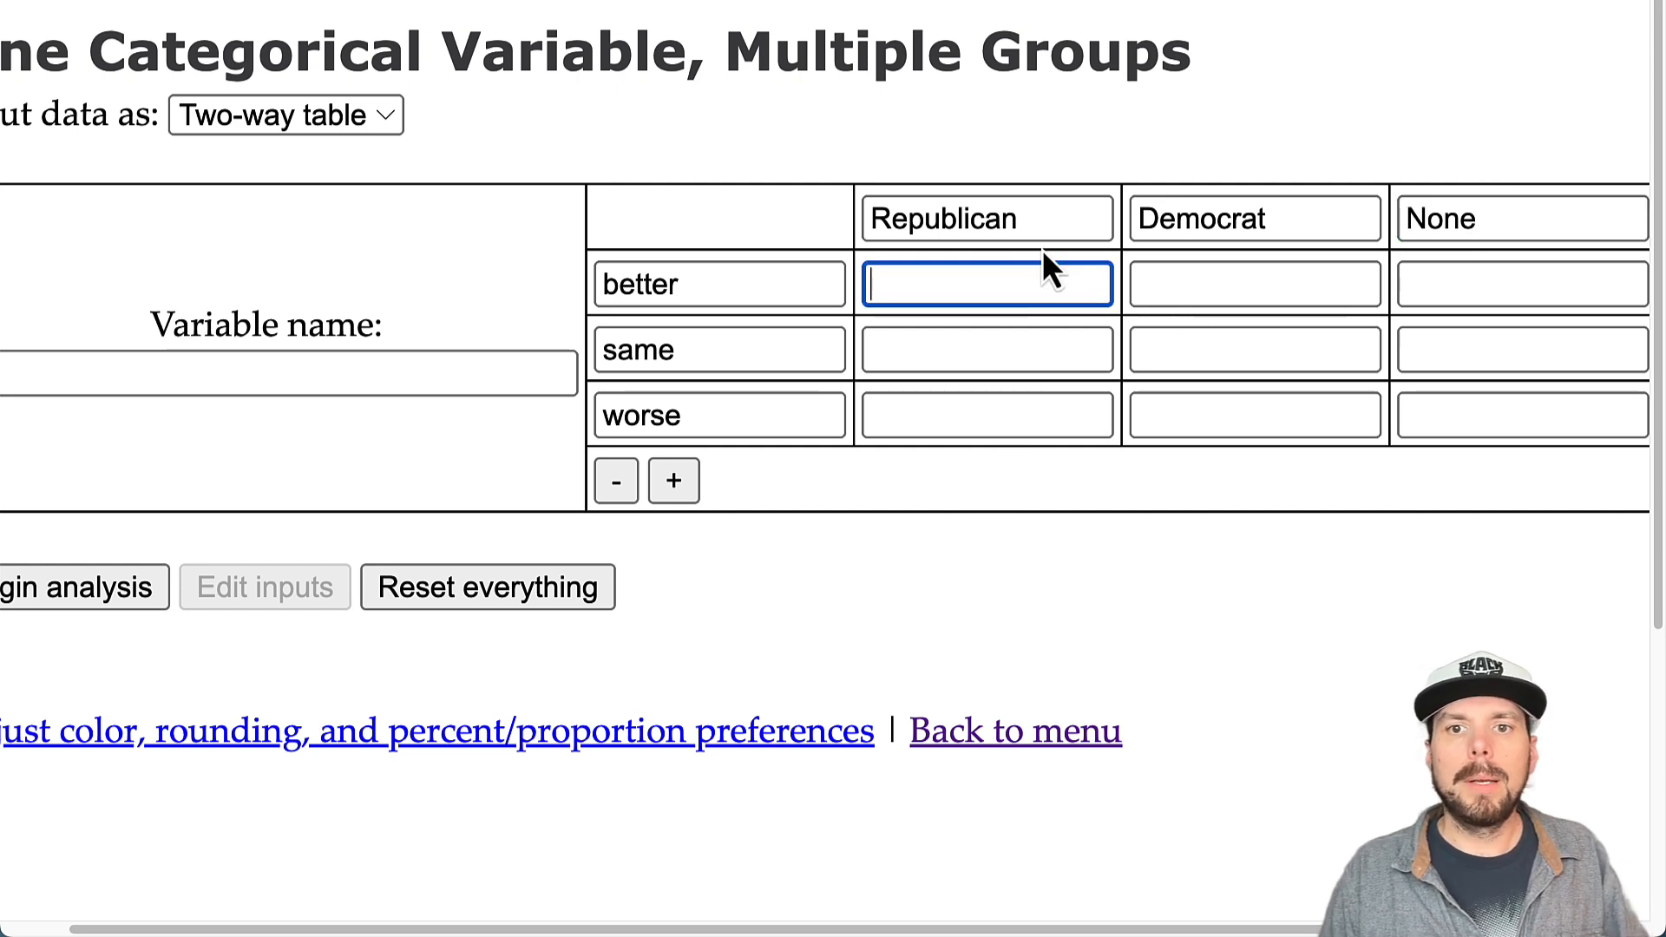
drag(1015, 217, 837, 230)
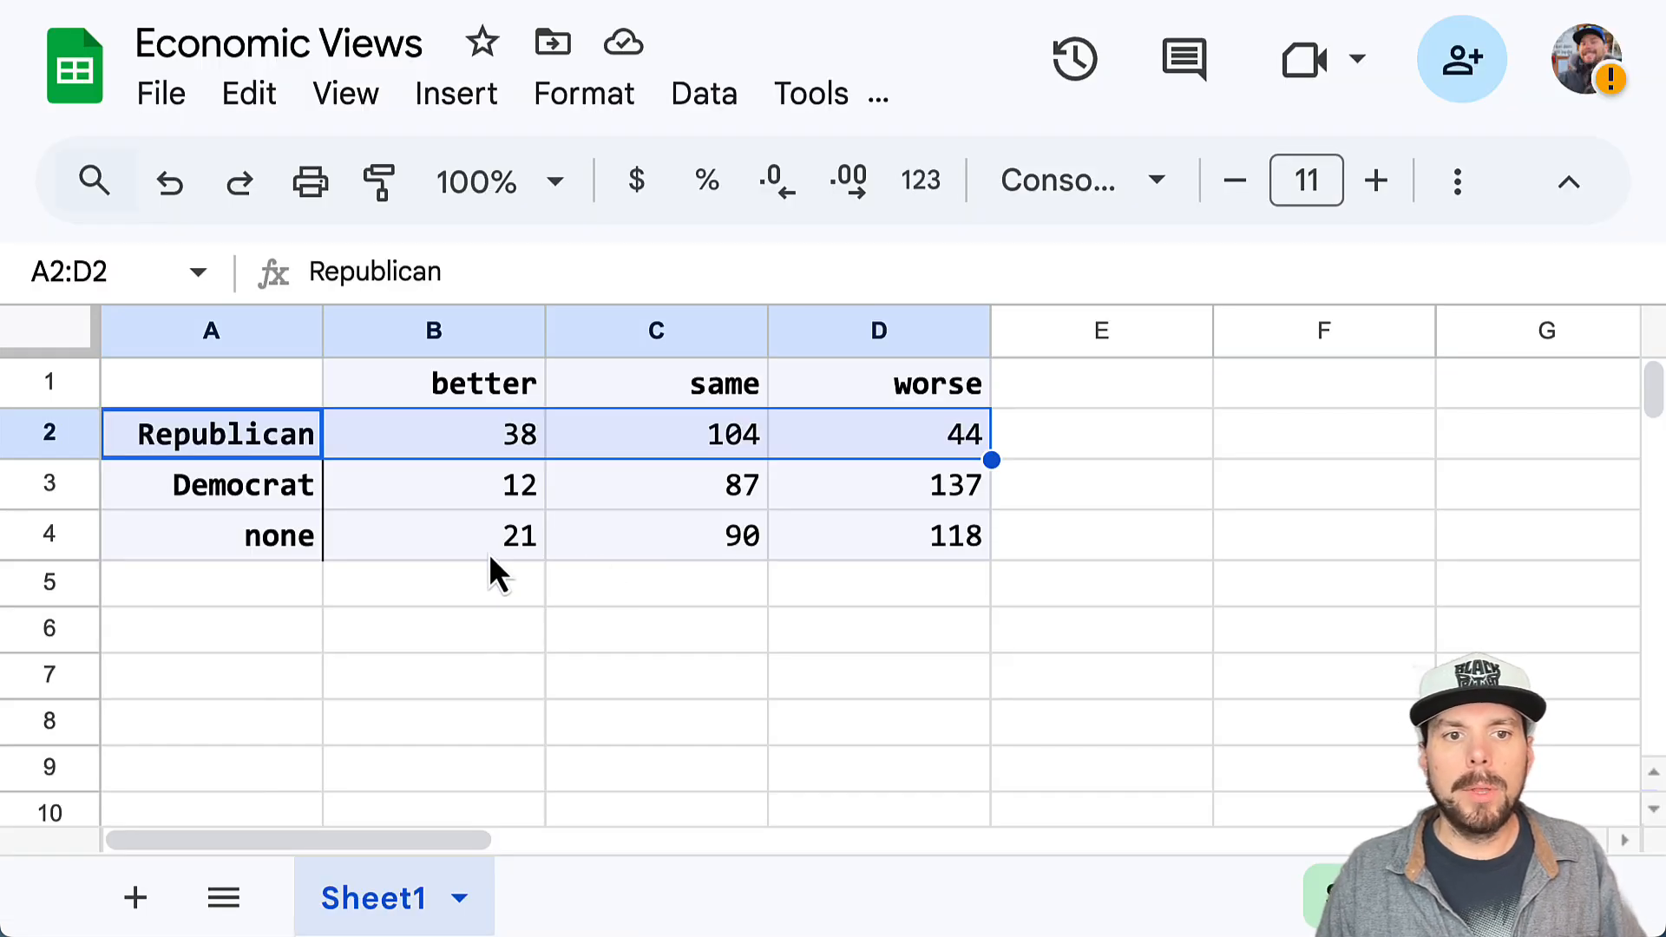
drag(855, 446, 390, 438)
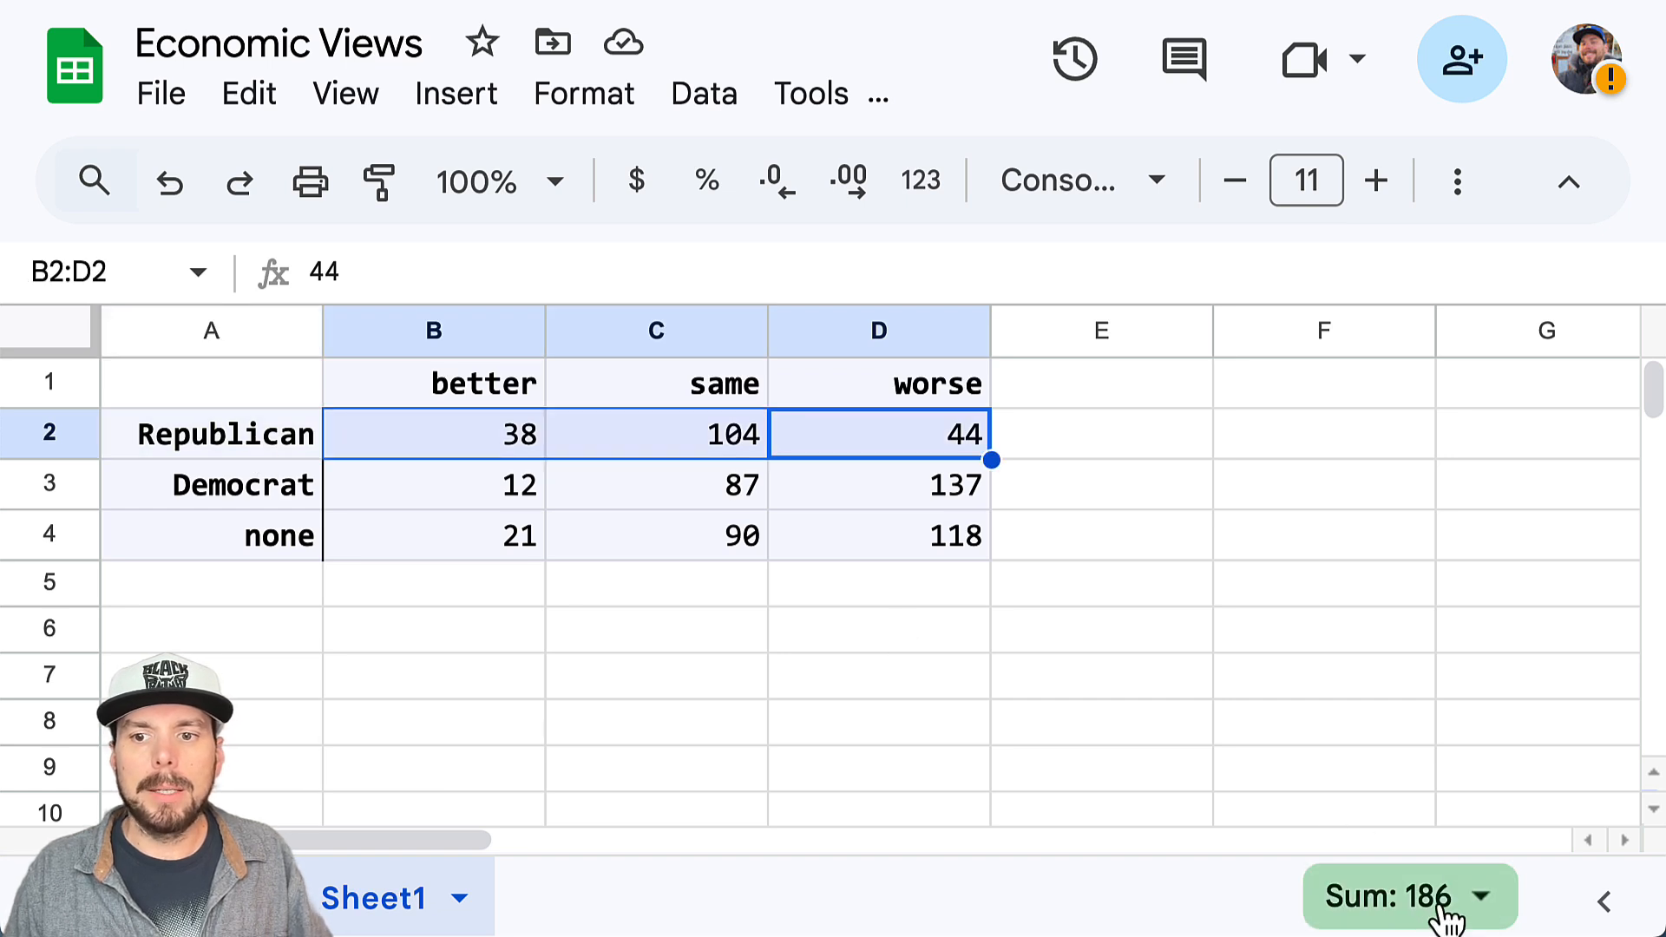
click(907, 496)
drag(906, 496, 459, 503)
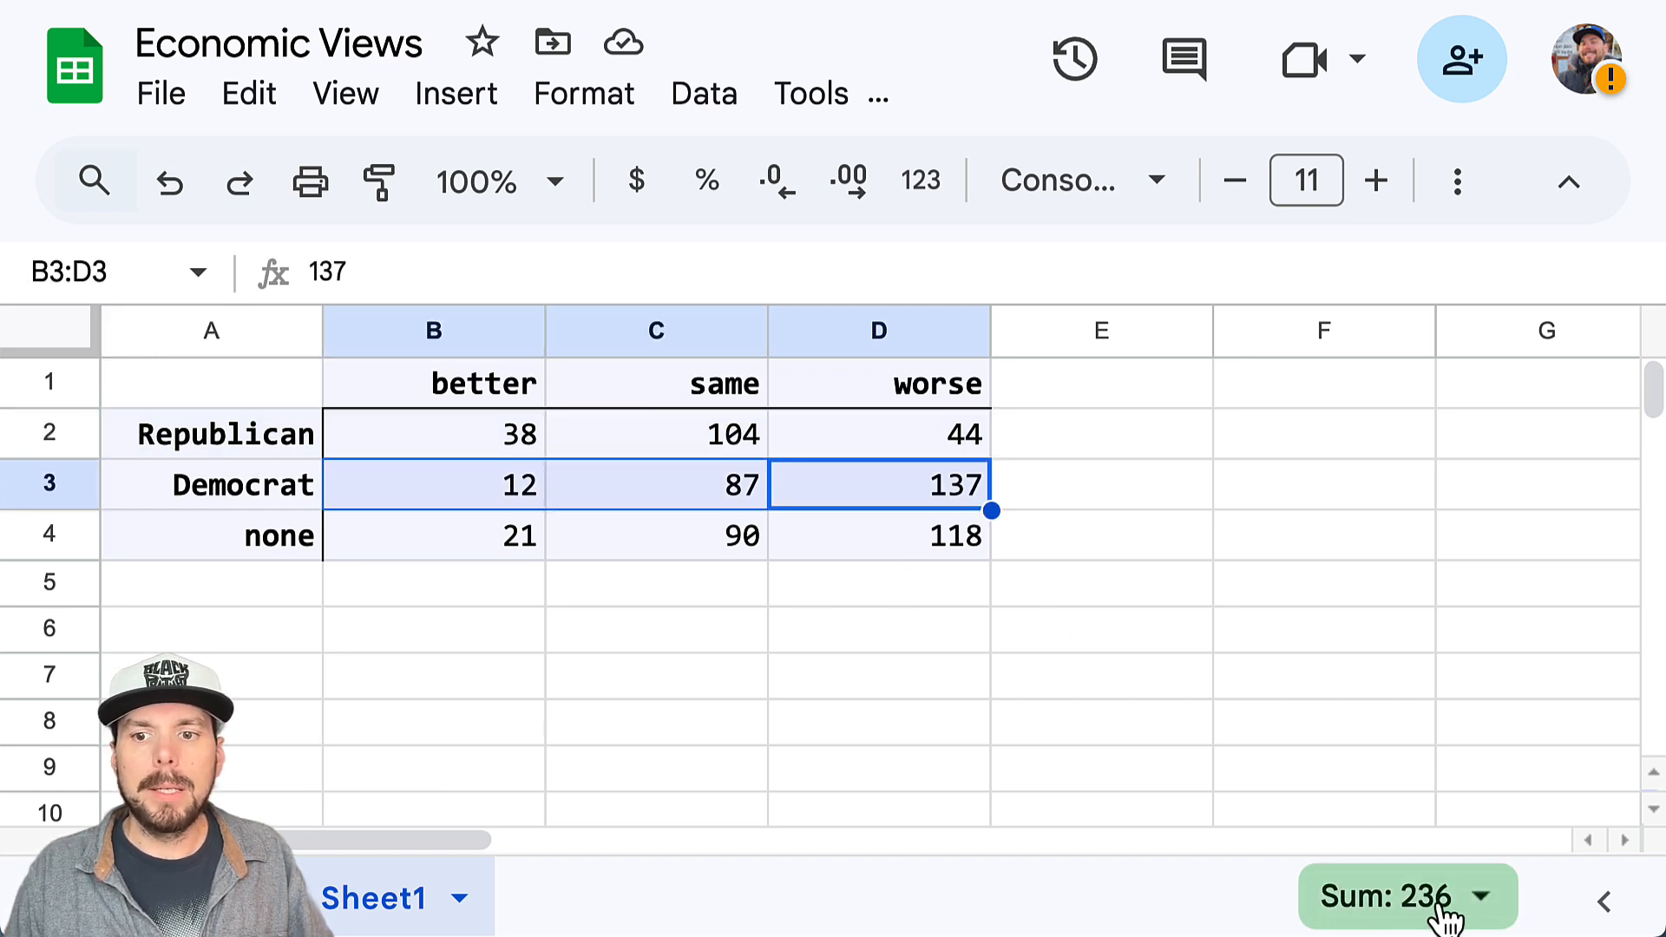
drag(903, 542, 435, 538)
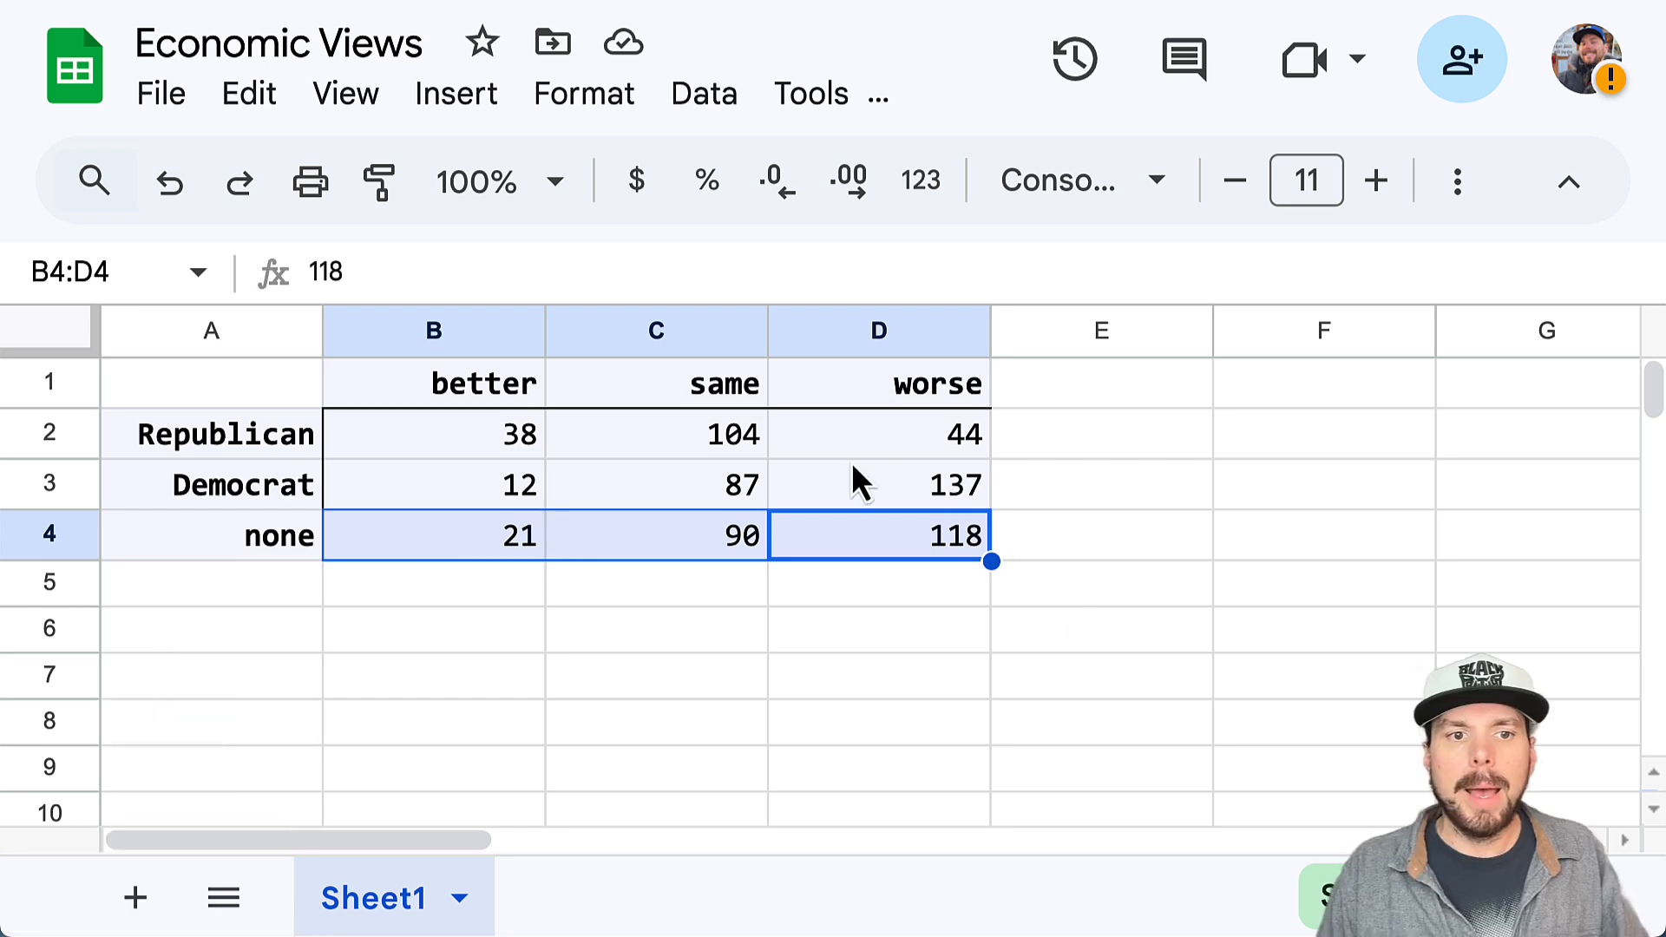
drag(903, 479, 490, 488)
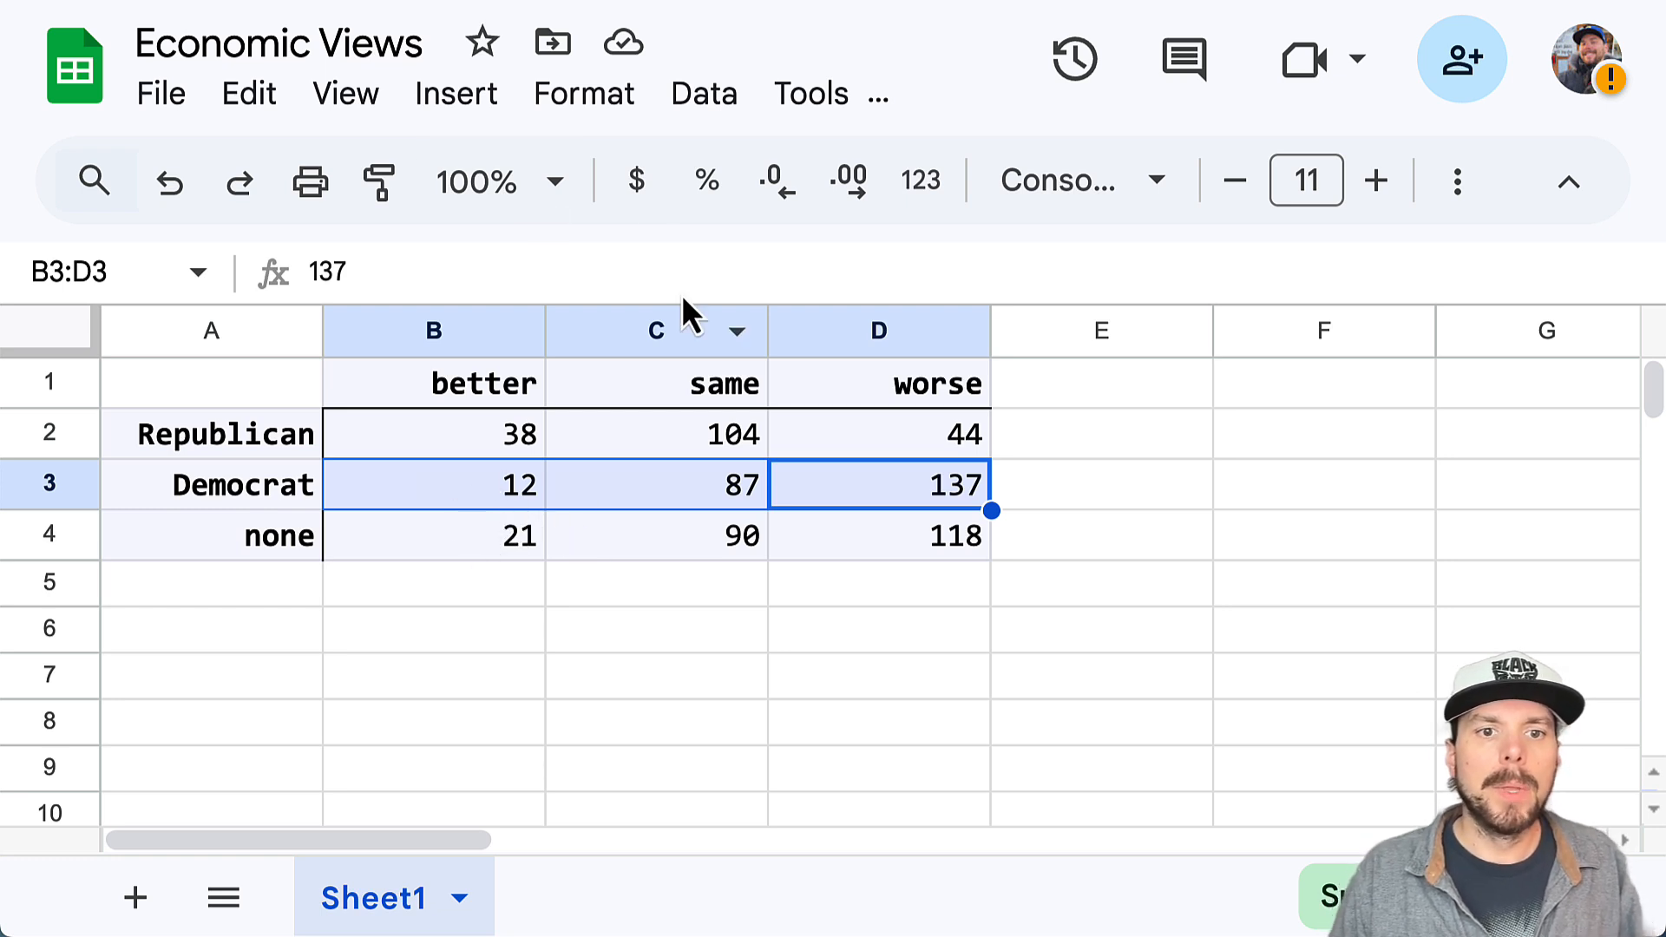
Step: Enter the Republican counts from the spreadsheet in the applet's two-way table: better 38, same 104, worse 44
drag(130, 432, 982, 449)
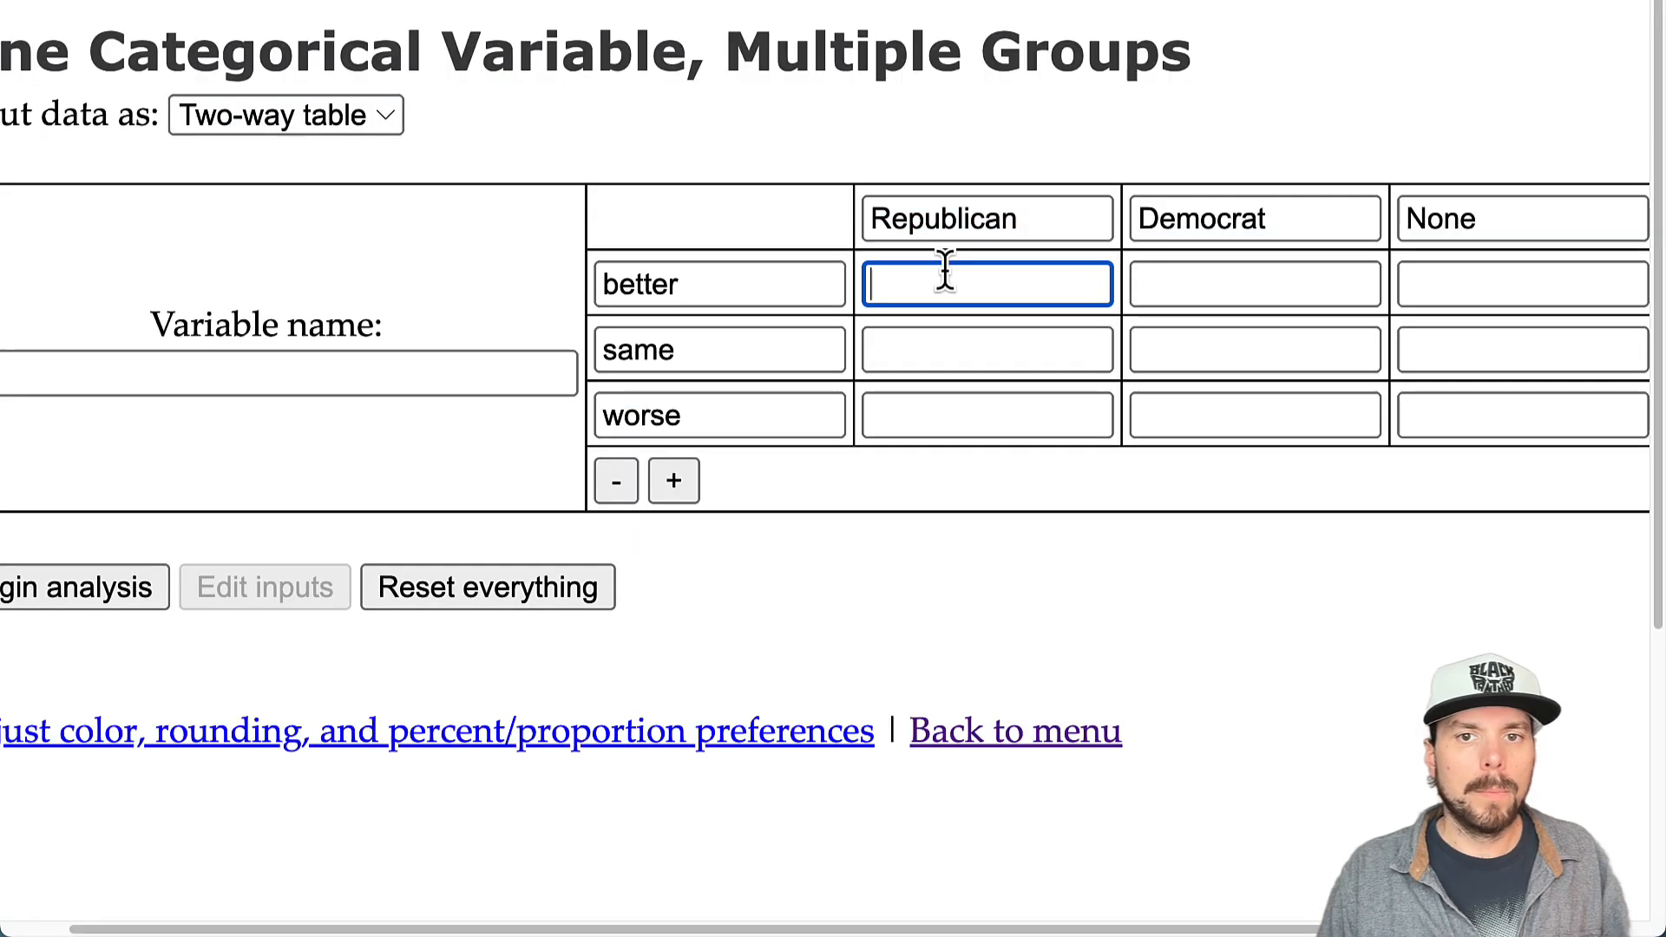
text(38)
click(984, 350)
text(104)
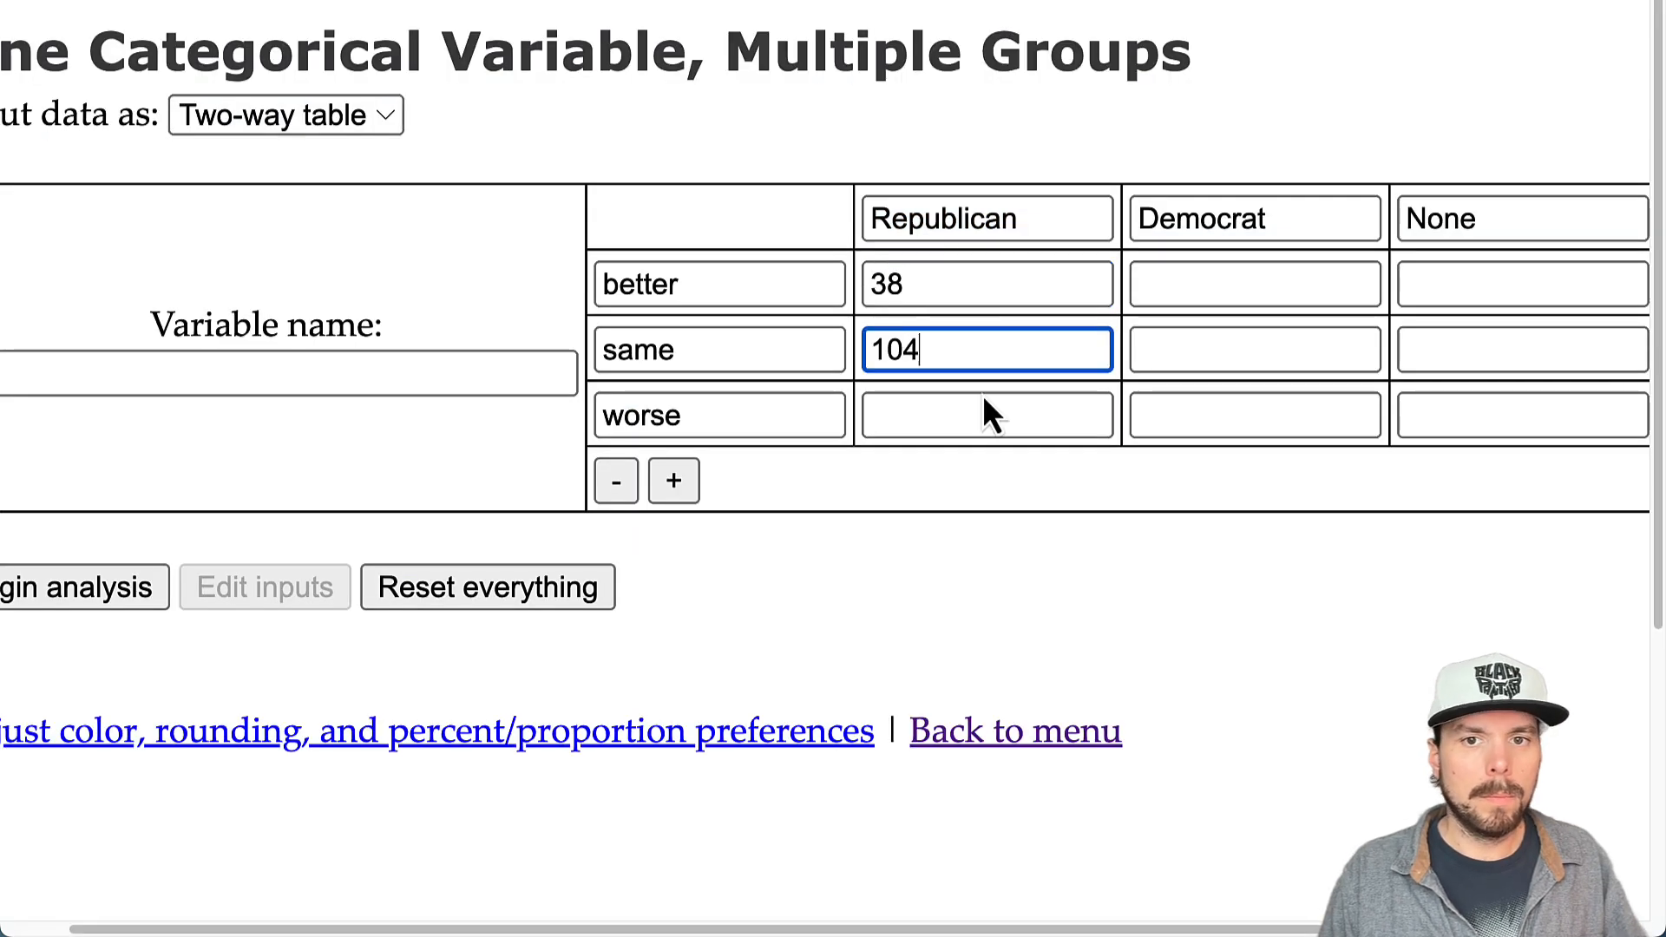
click(984, 408)
text(44)
Step: Fill in the Democrat counts from the spreadsheet: better 12, same 87, worse 137
click(1210, 273)
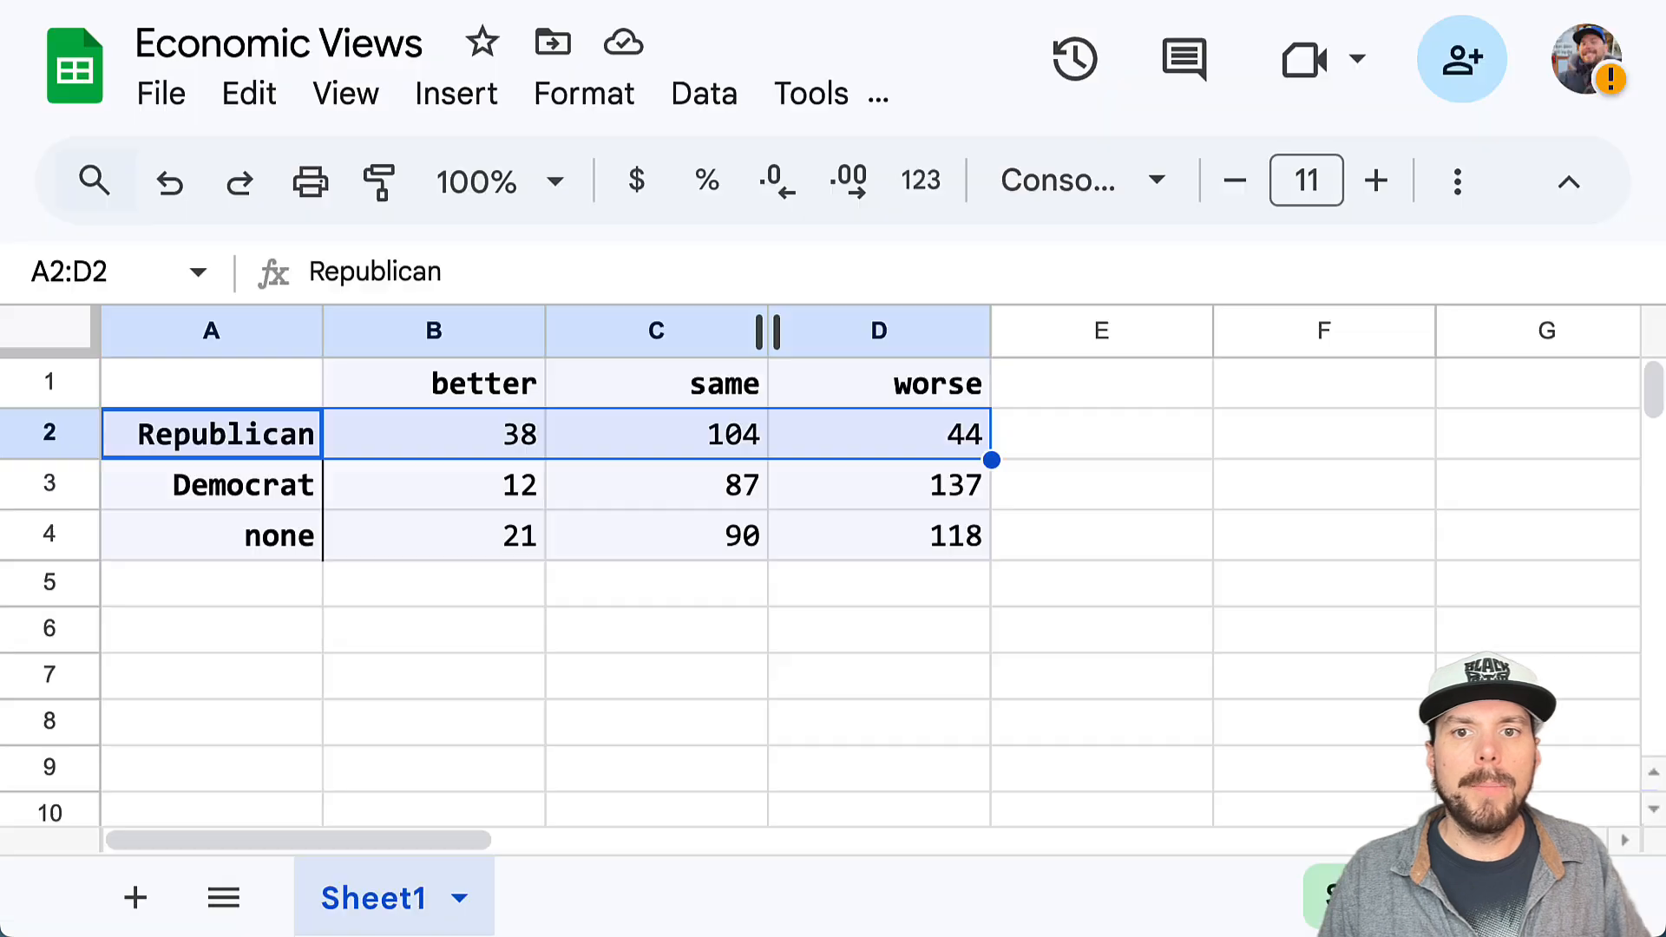
click(49, 484)
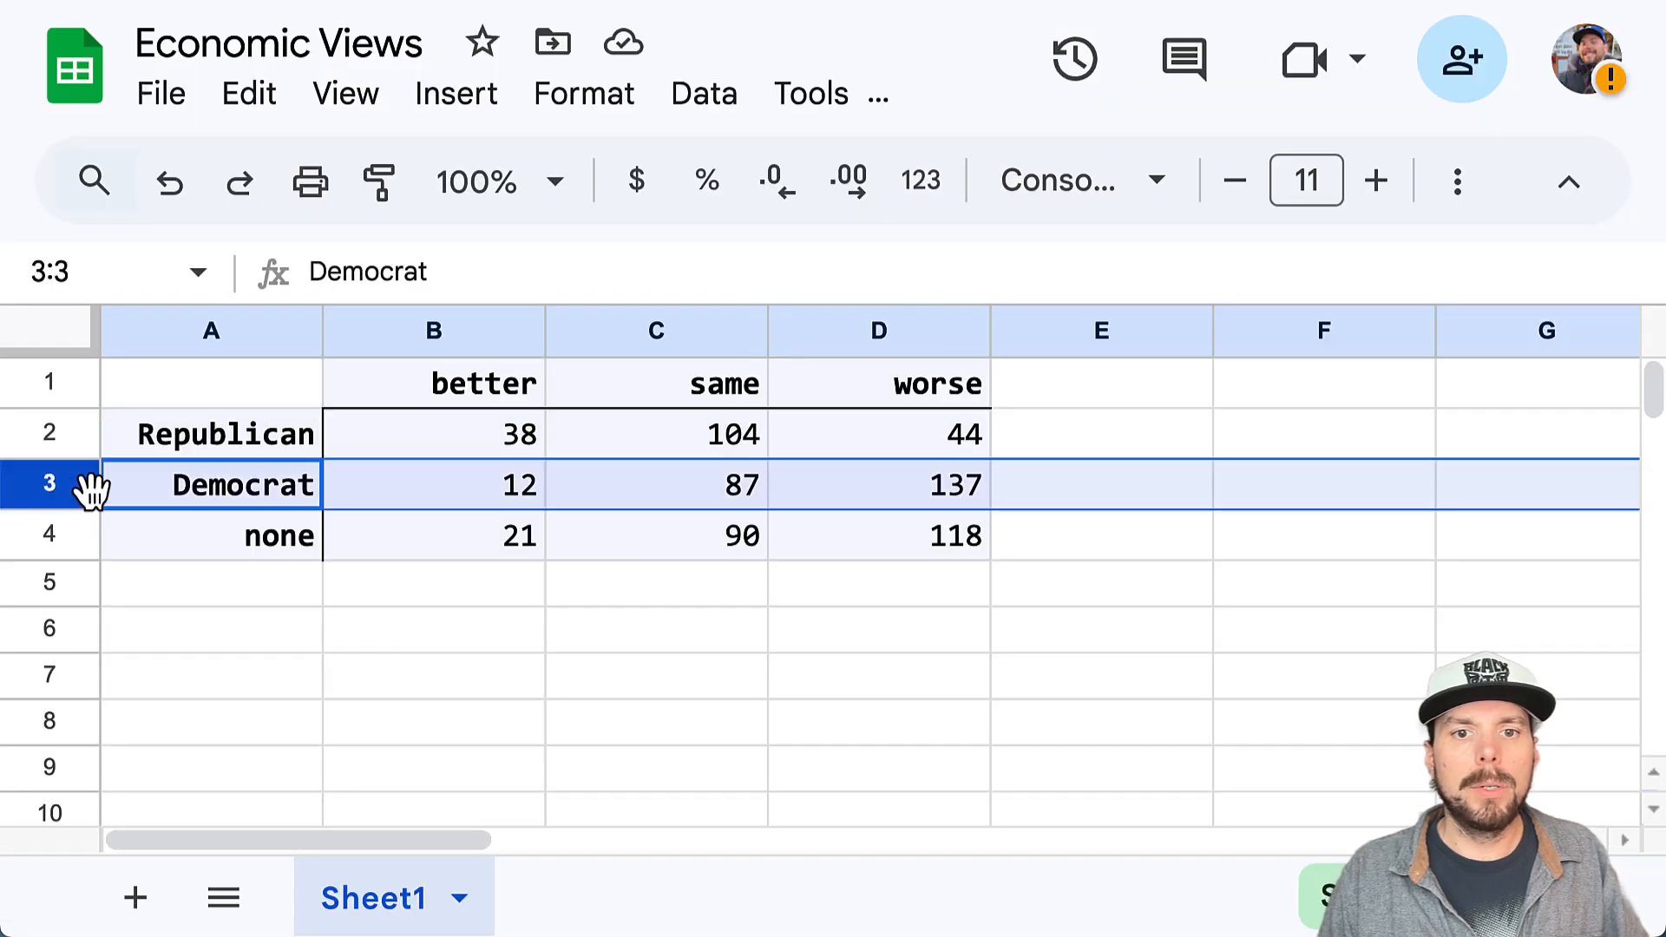
text(12)
click(1246, 349)
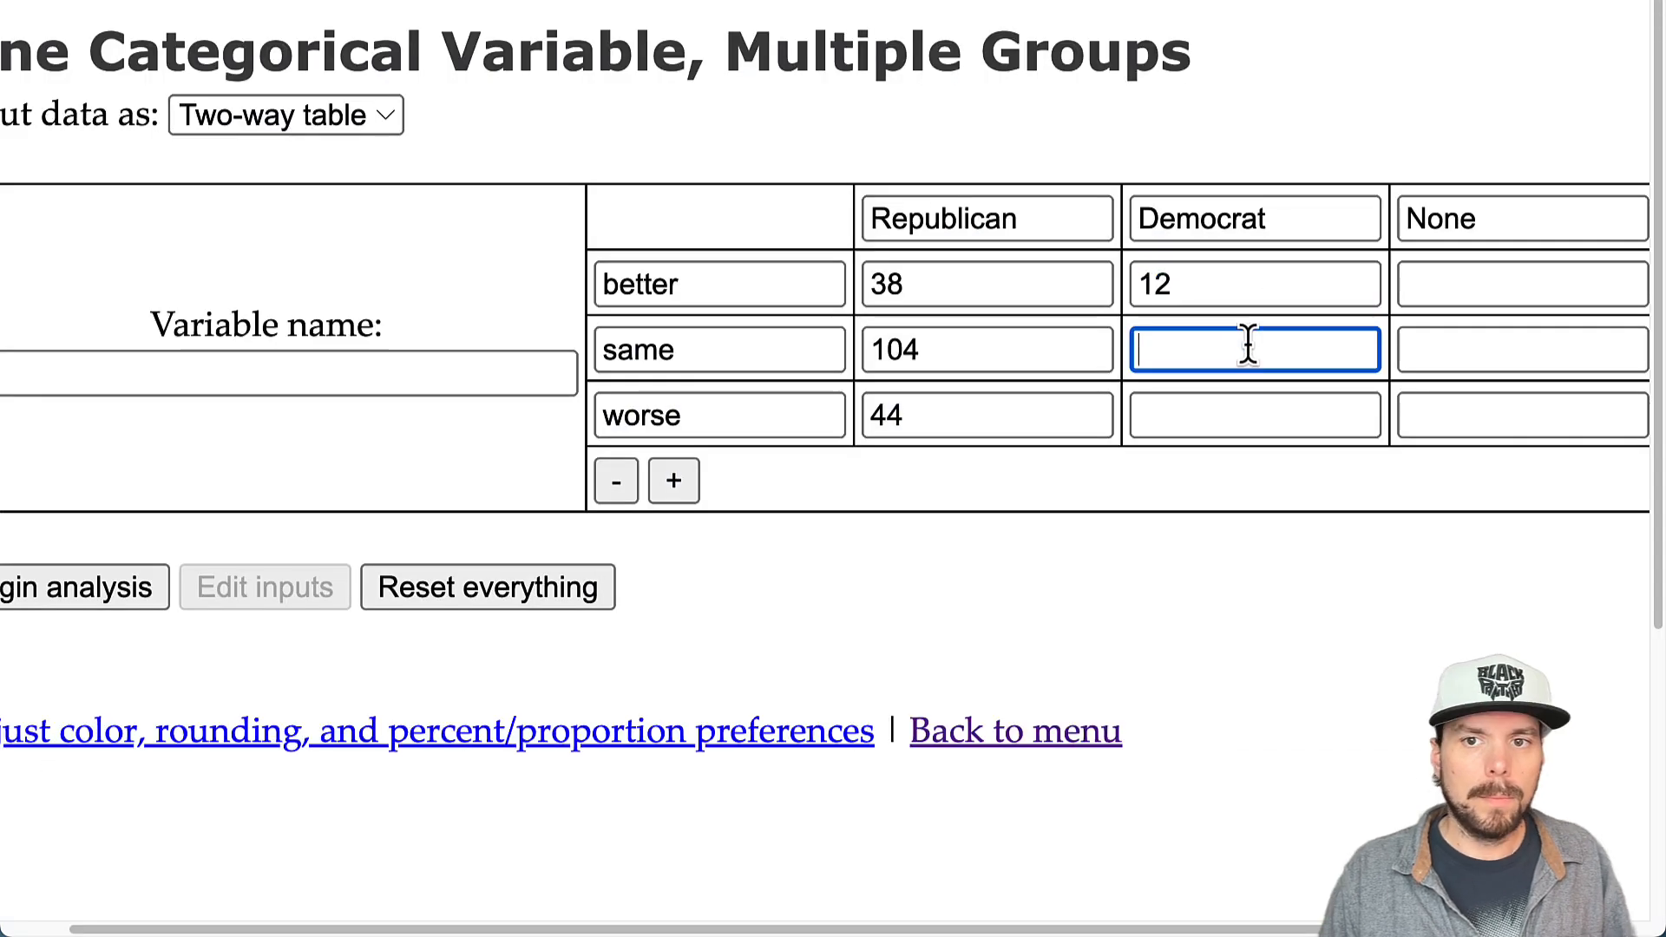
text(87)
click(1249, 415)
text(137)
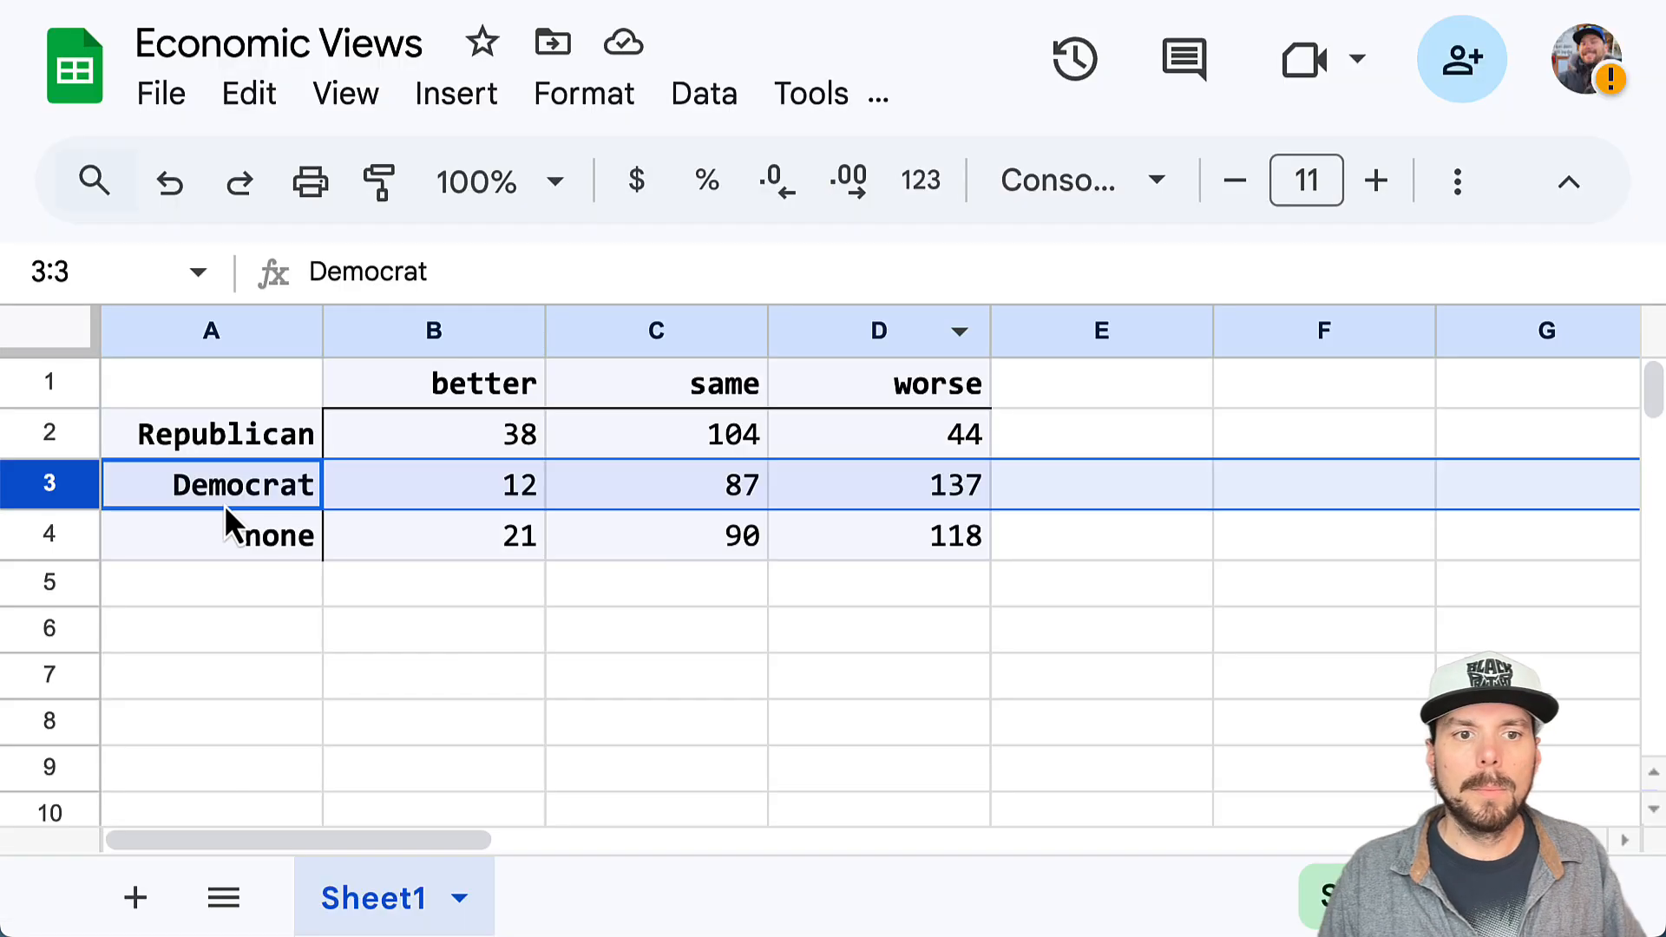
Step: Complete the None group's counts with better 21, same 90 and worse 118
click(1522, 284)
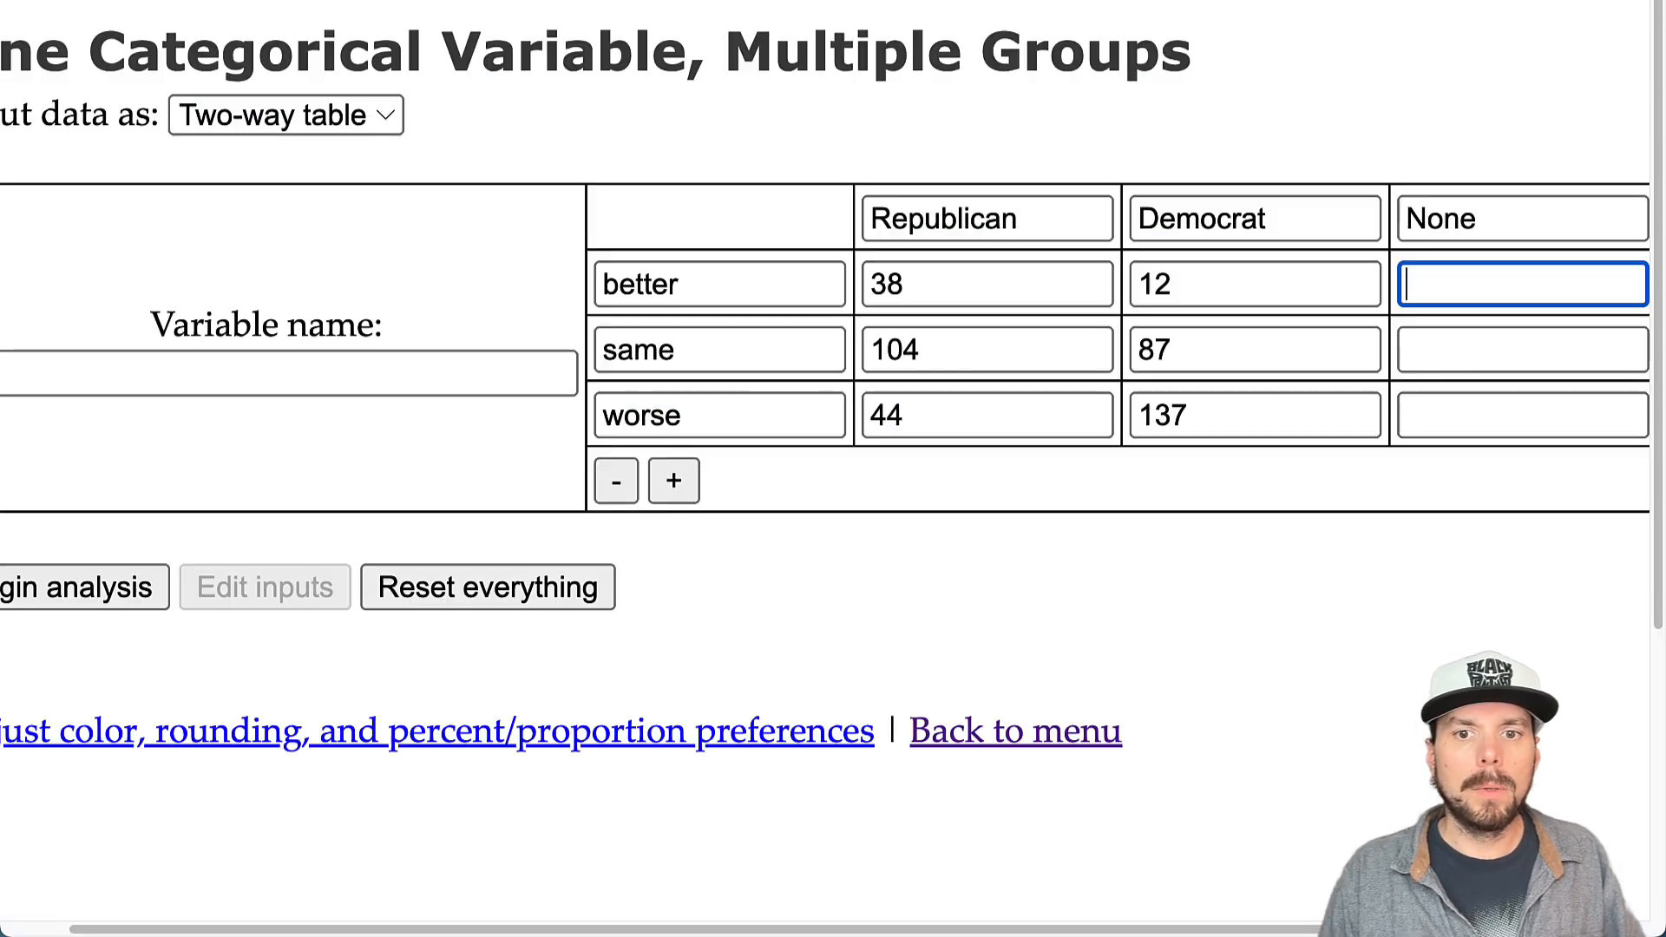
text(21)
click(1539, 353)
text(90)
click(1522, 415)
text(118)
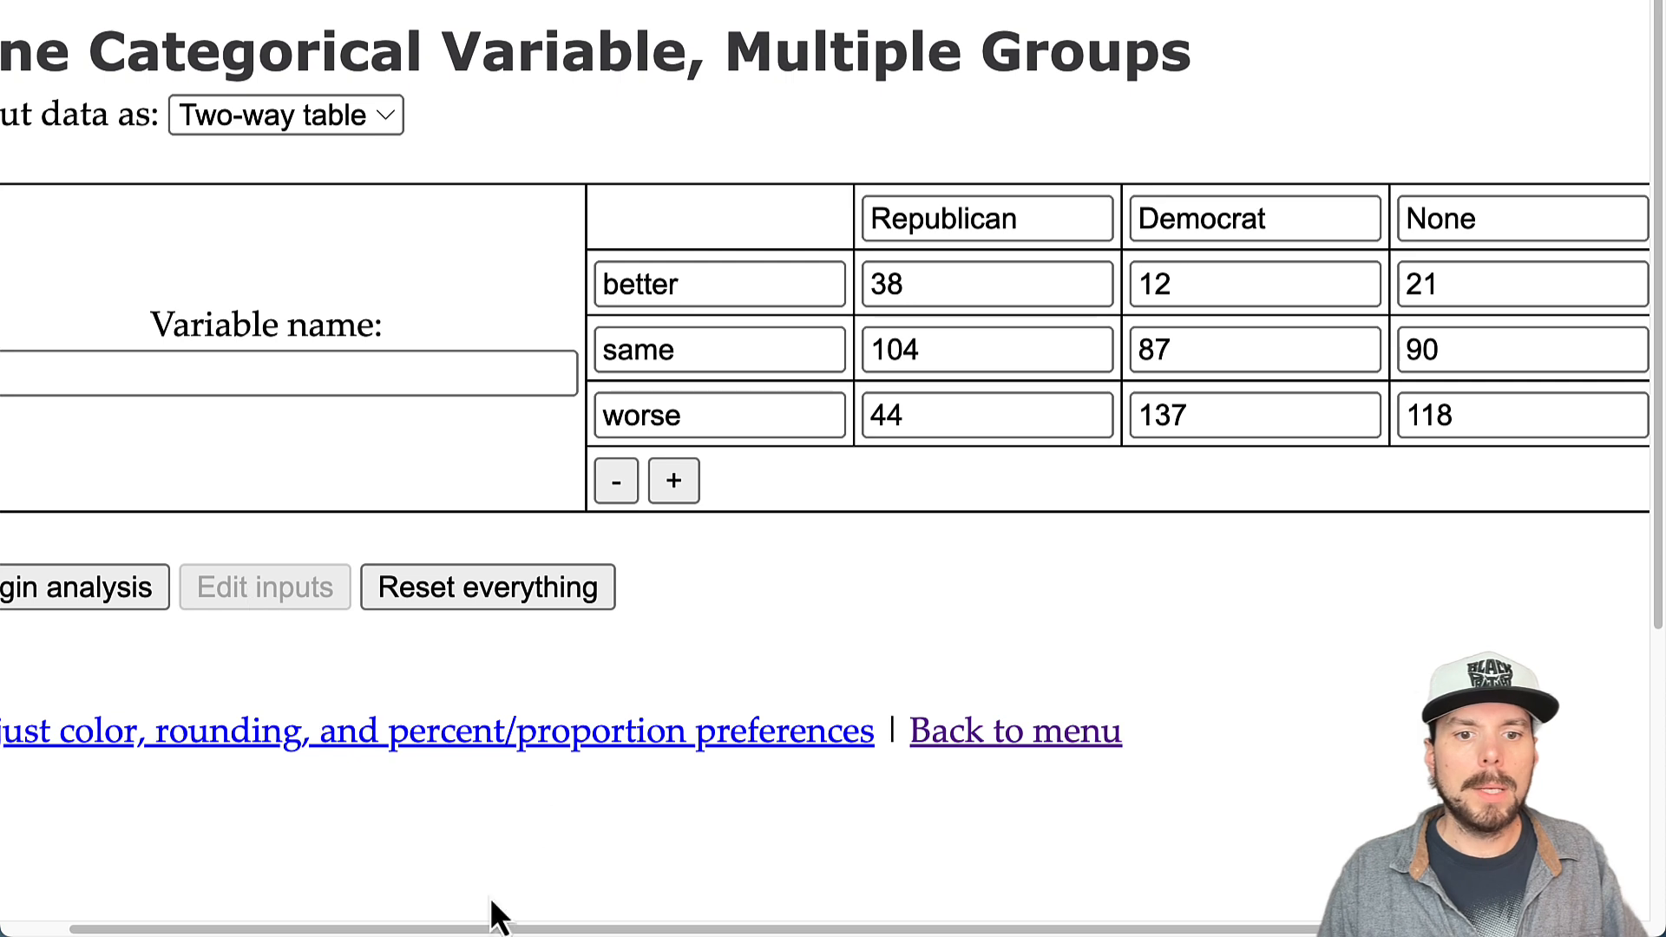
Step: Begin the analysis of the completed two-way table with the variable name left blank
drag(483, 930, 353, 922)
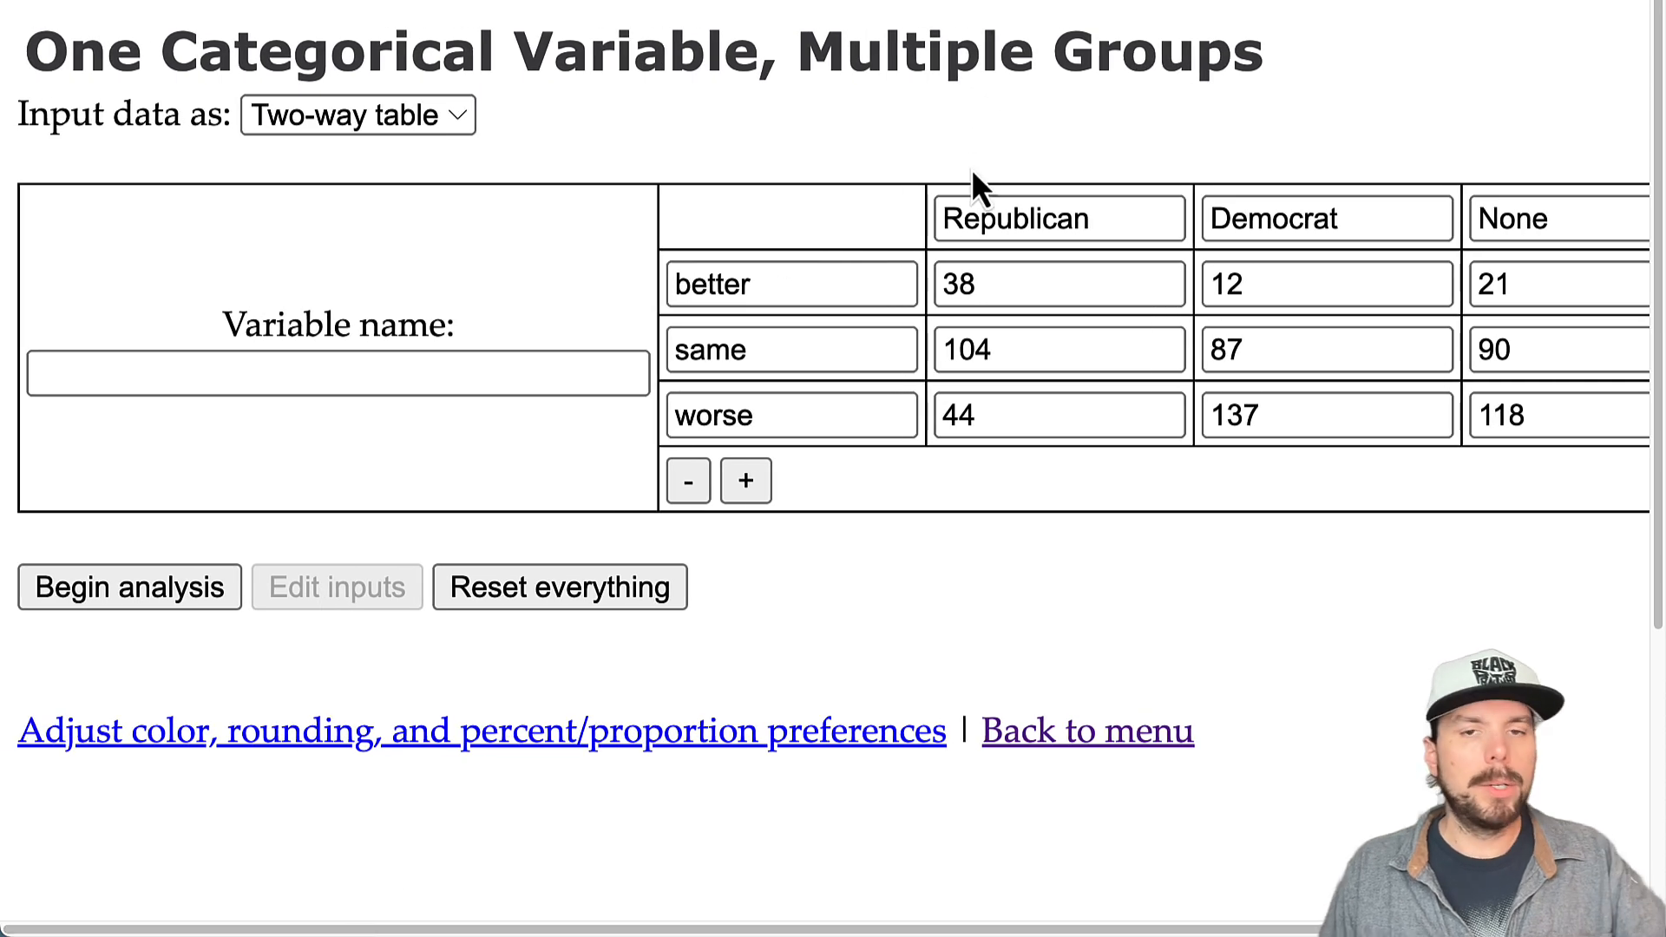
key(super+minus)
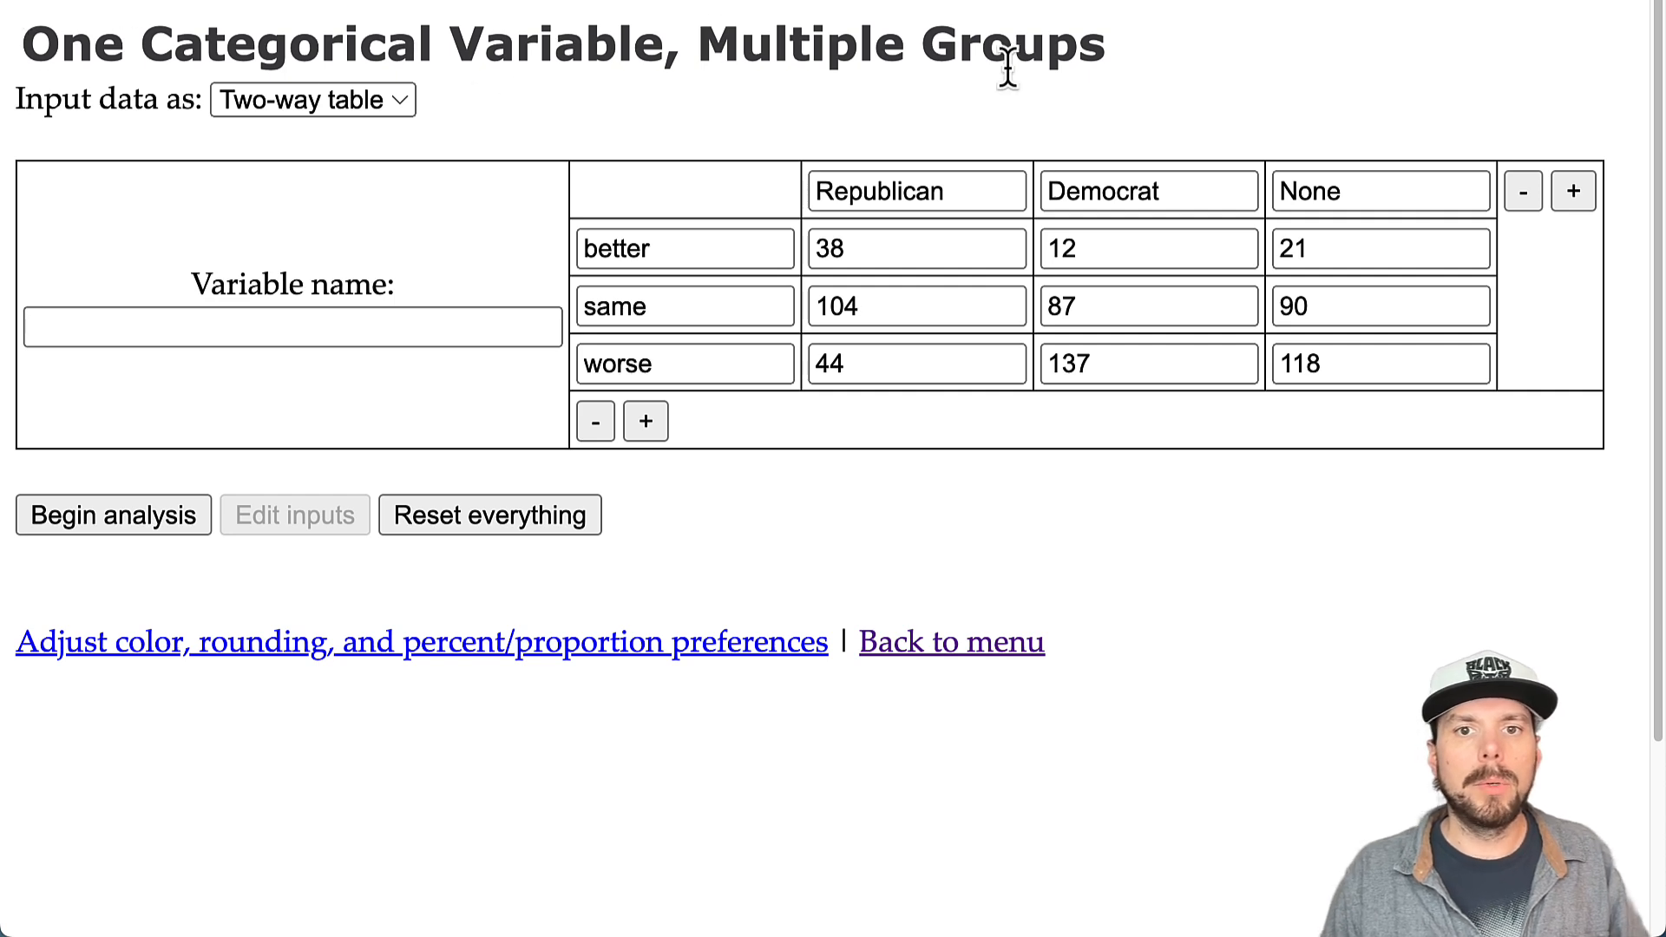
click(276, 326)
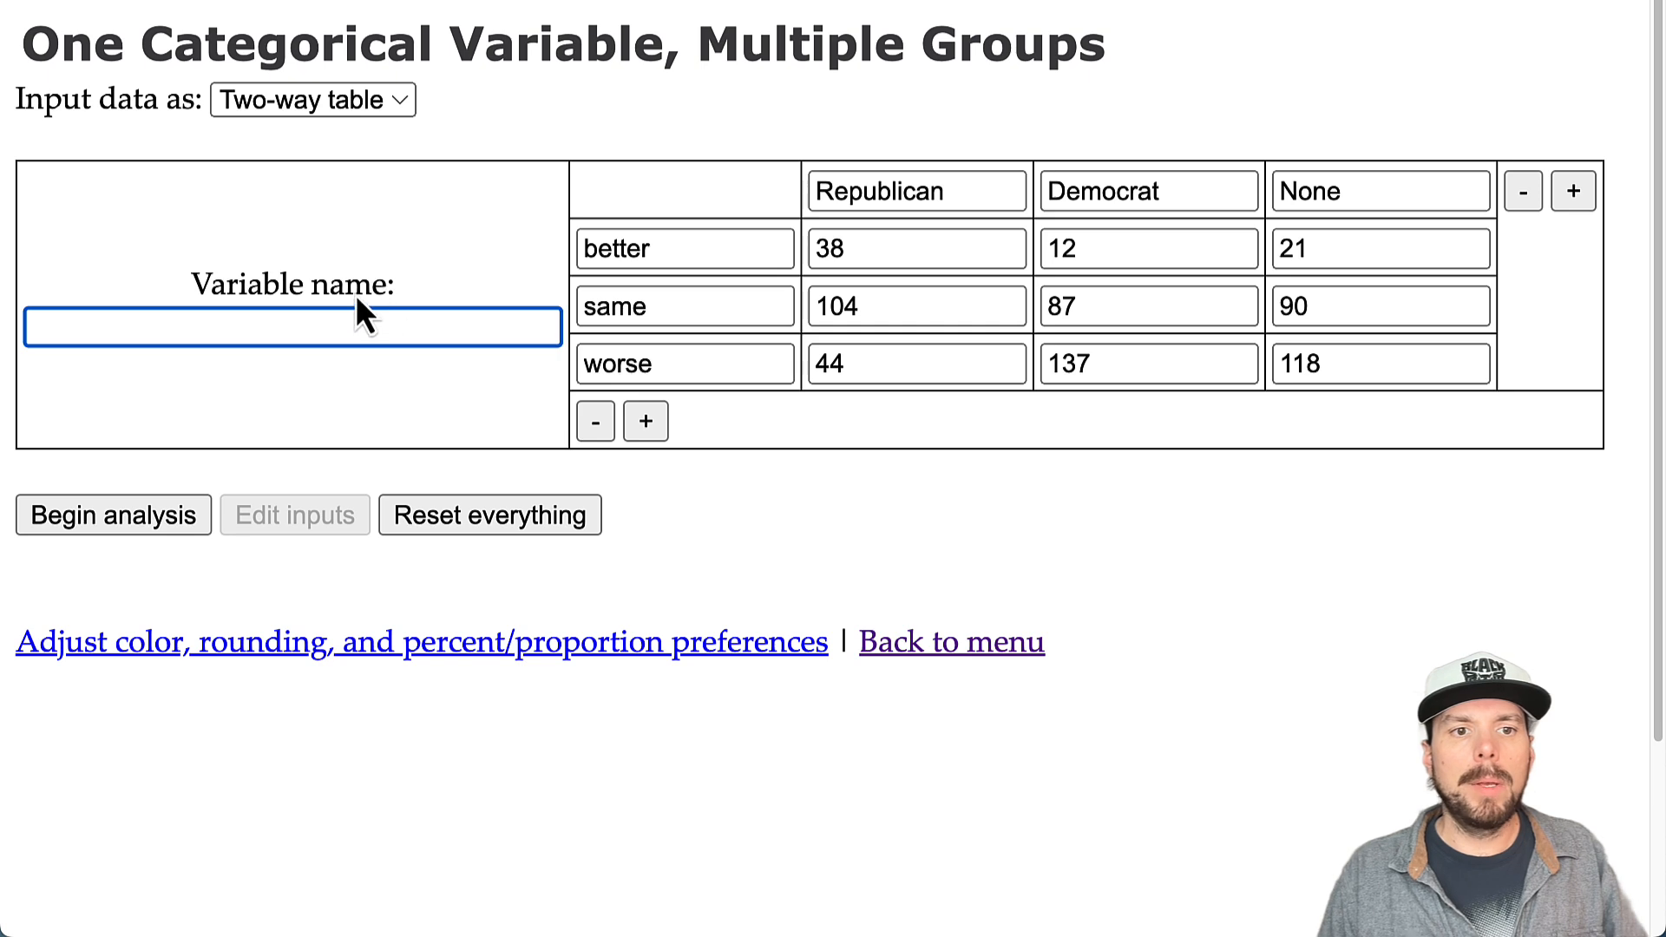
click(138, 515)
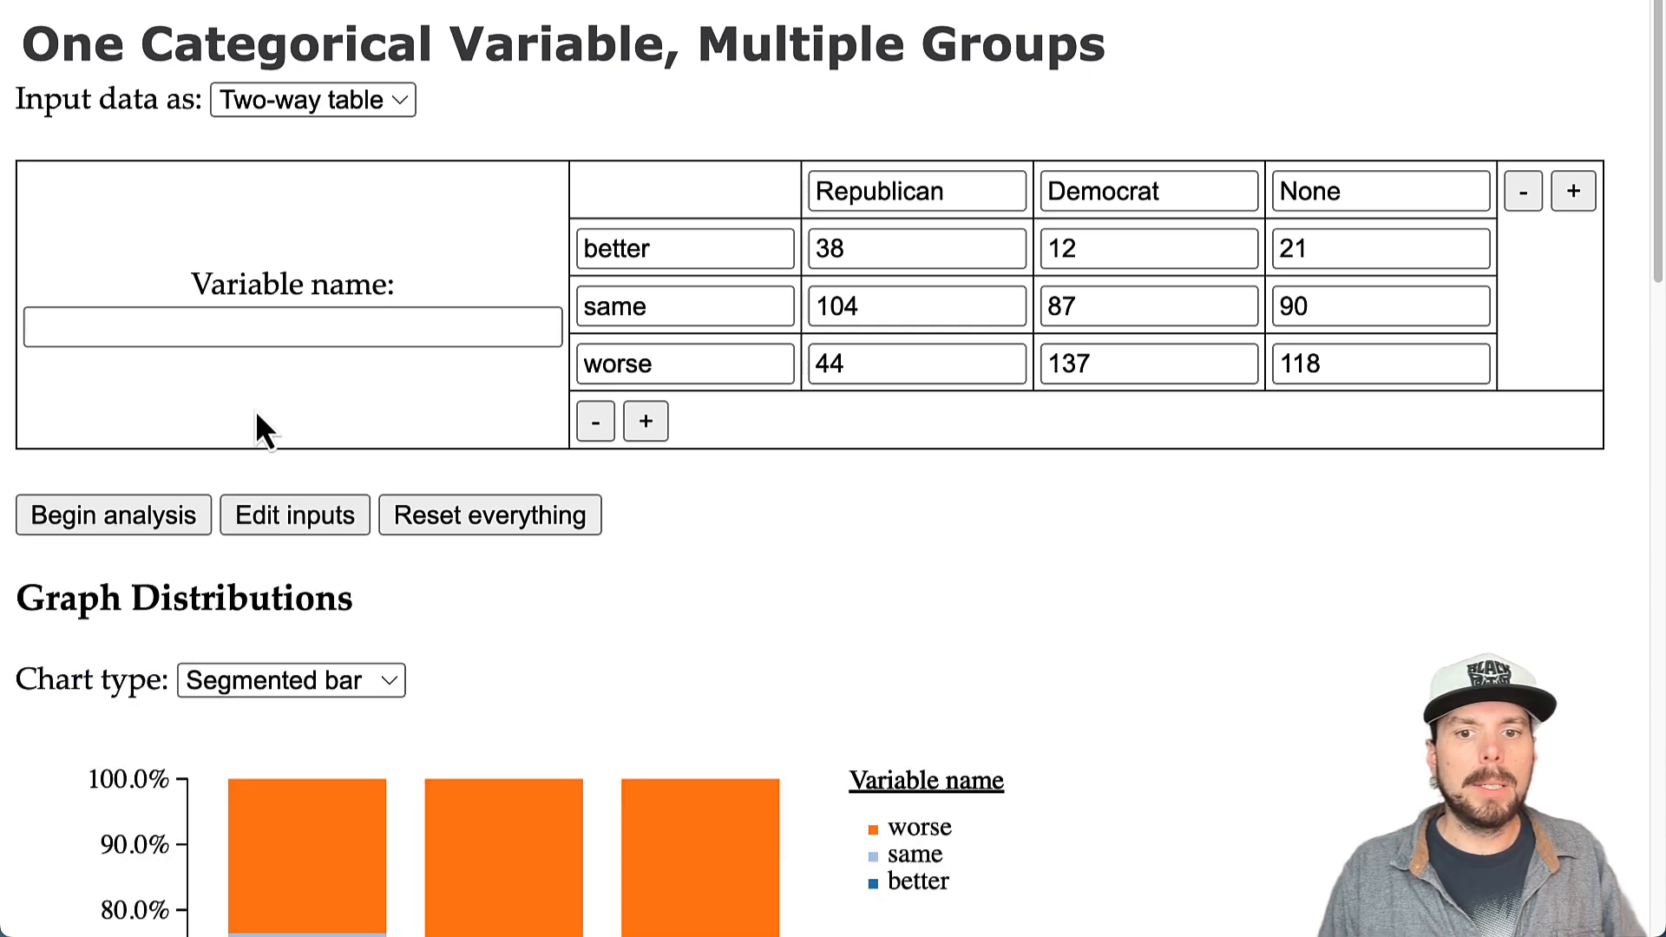
Step: Examine the legend title and the group axis label of the segmented bar chart
scroll(736, 699, down, 3)
drag(850, 513, 1007, 513)
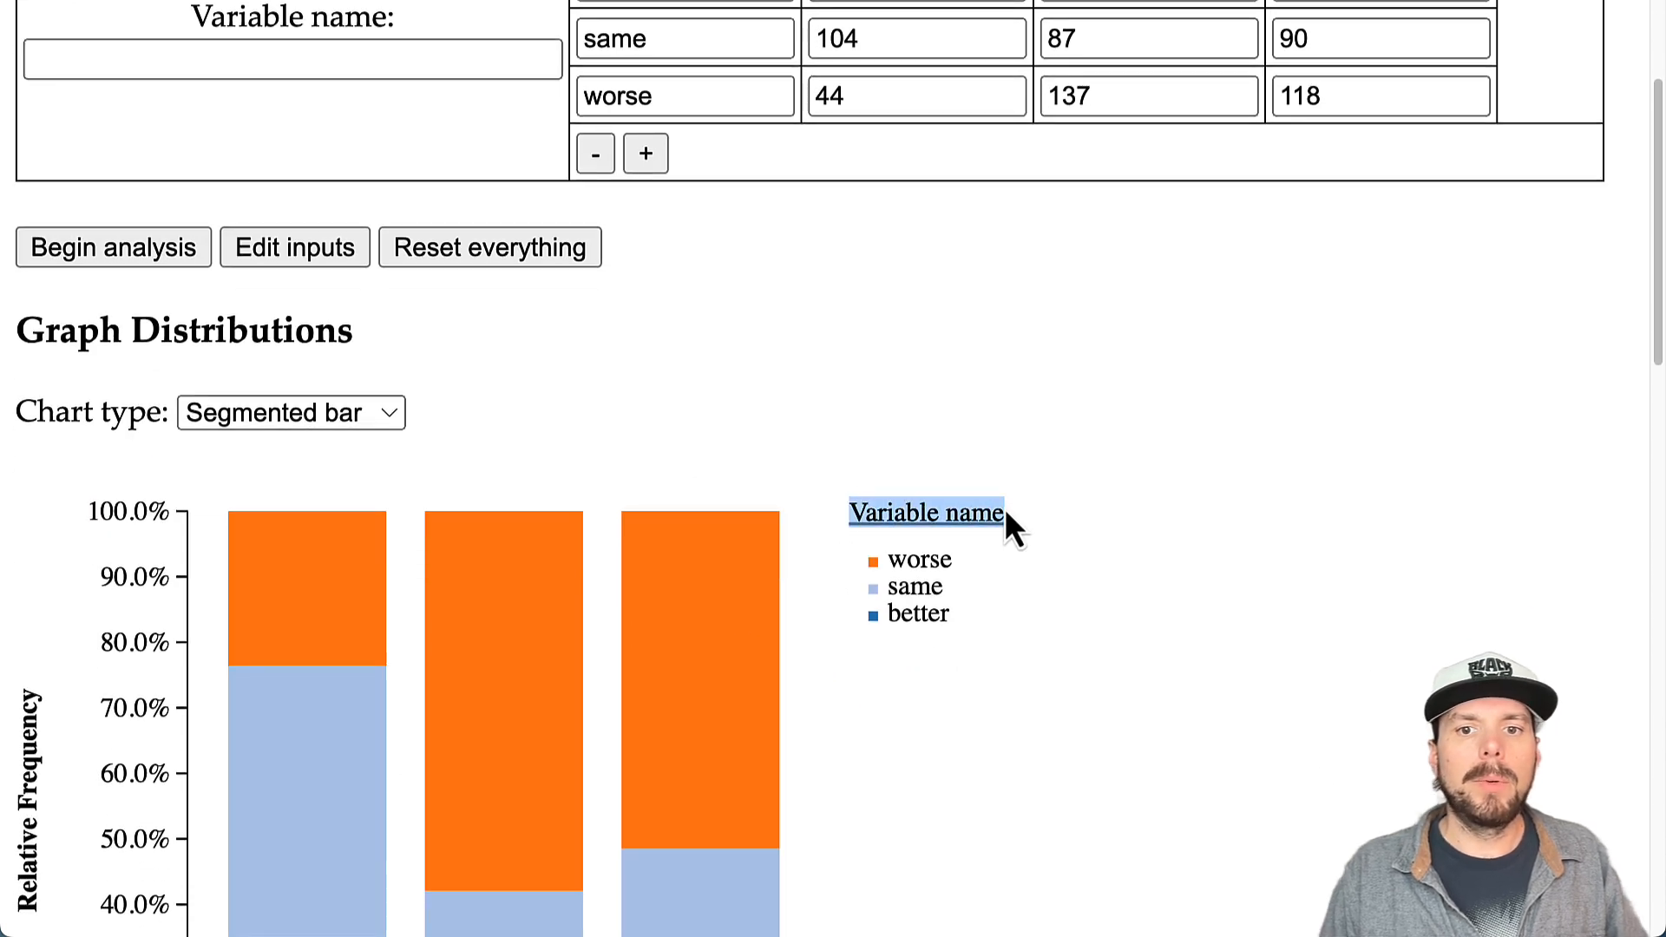
scroll(1048, 568, down, 5)
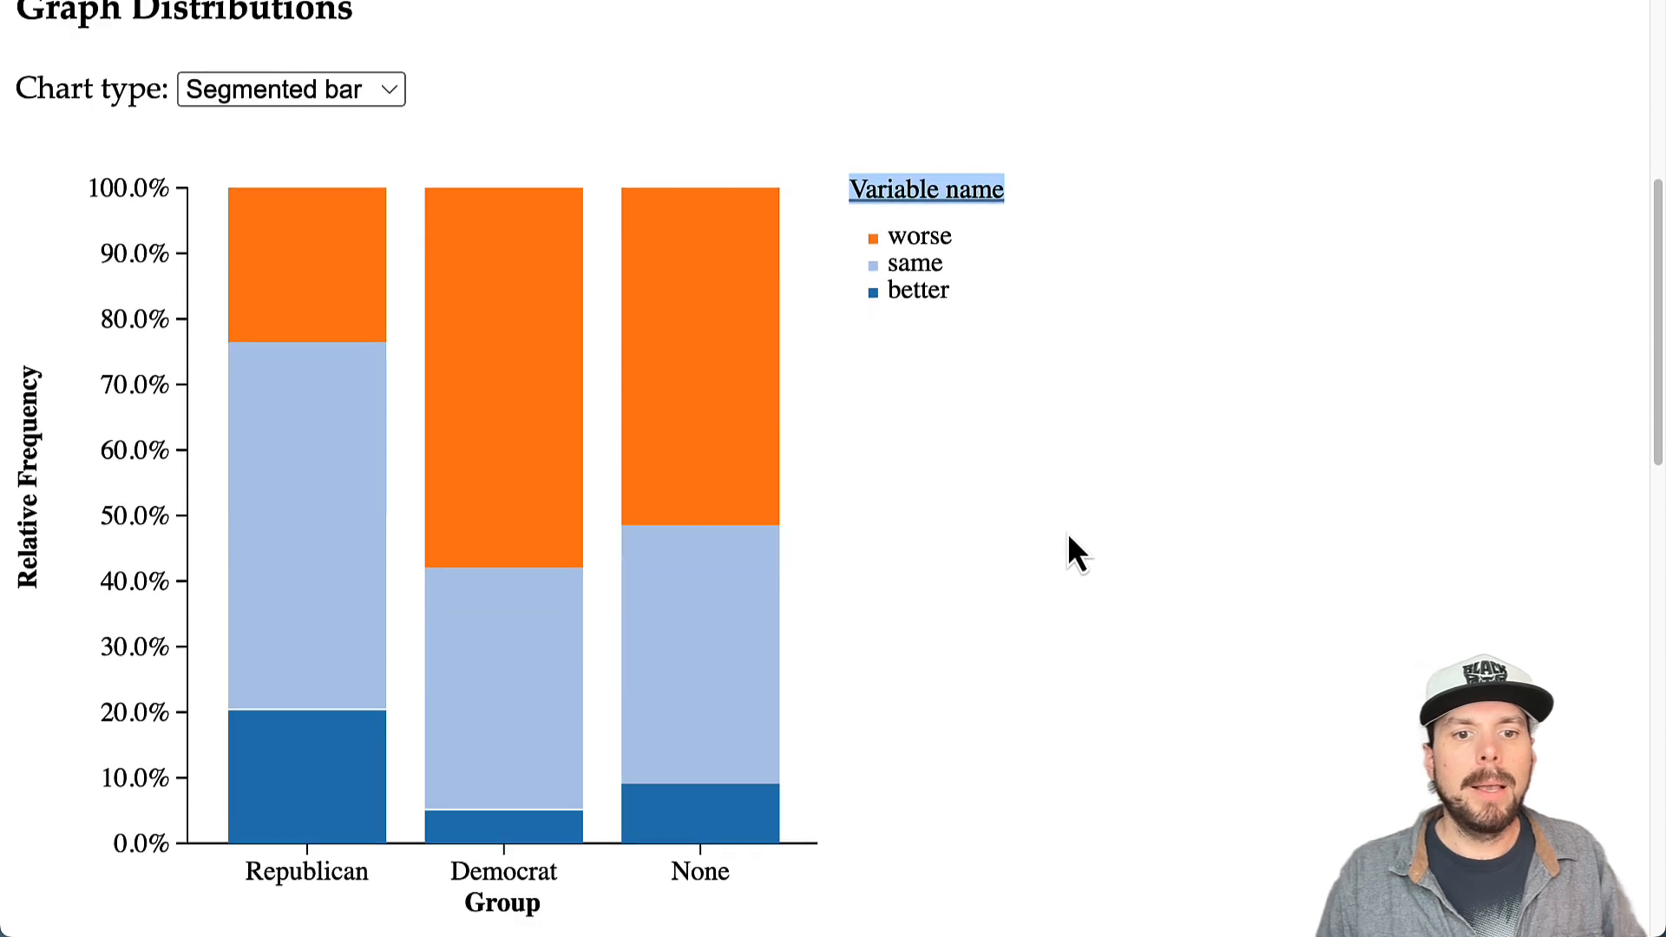
double_click(515, 808)
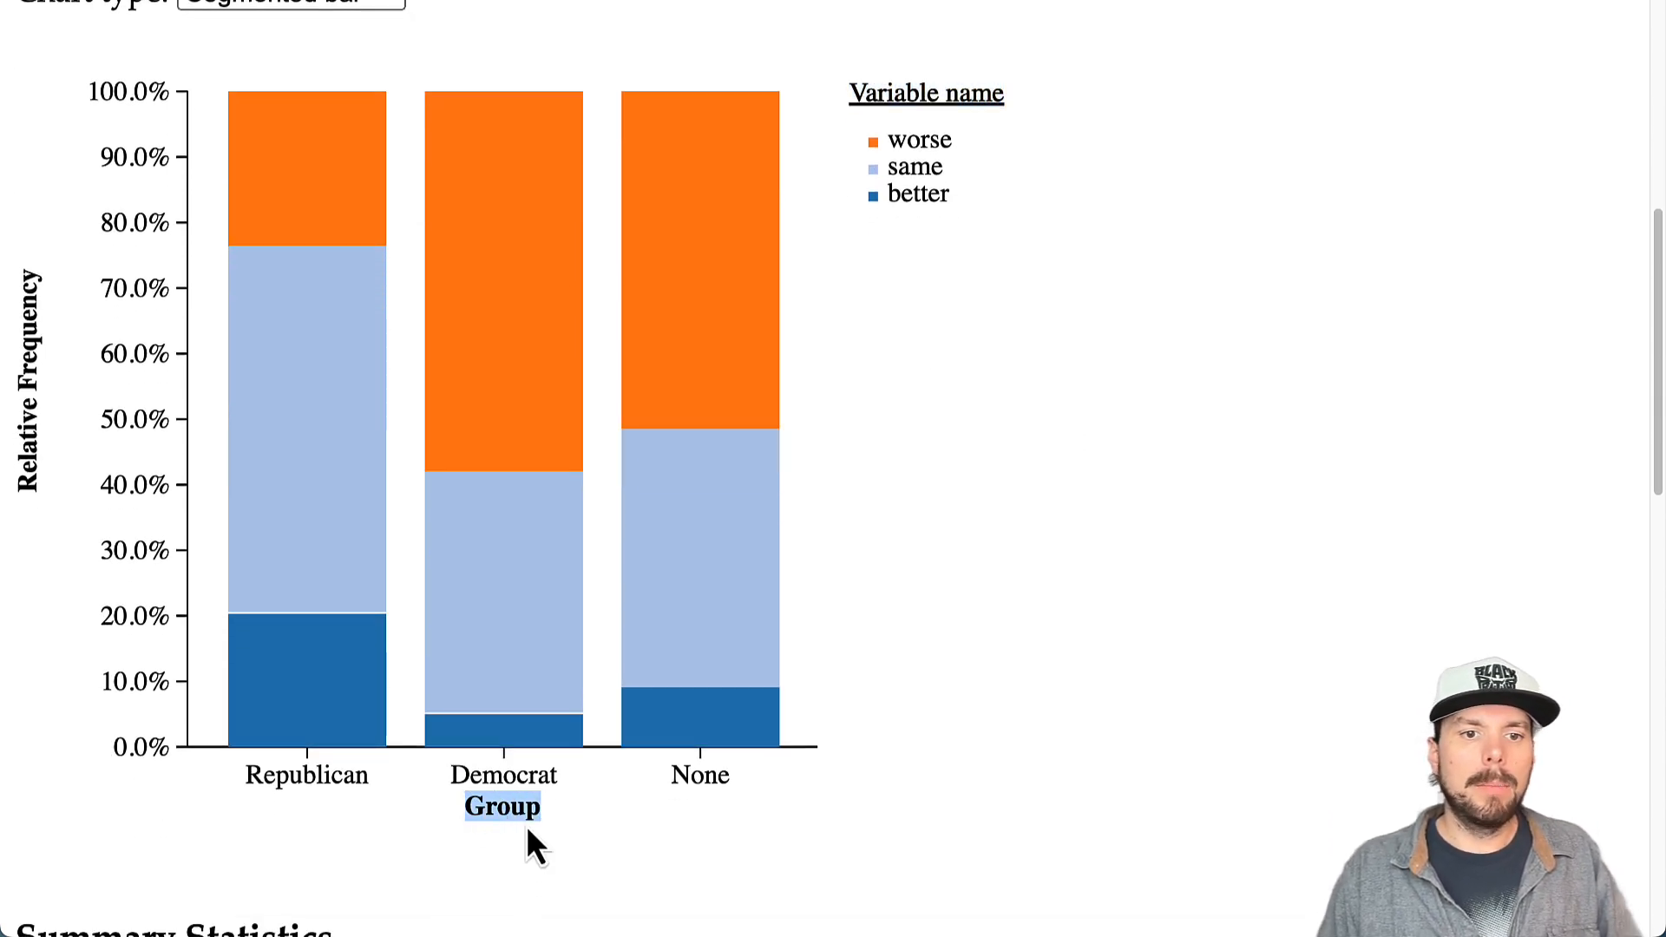
scroll(1046, 299, up, 2)
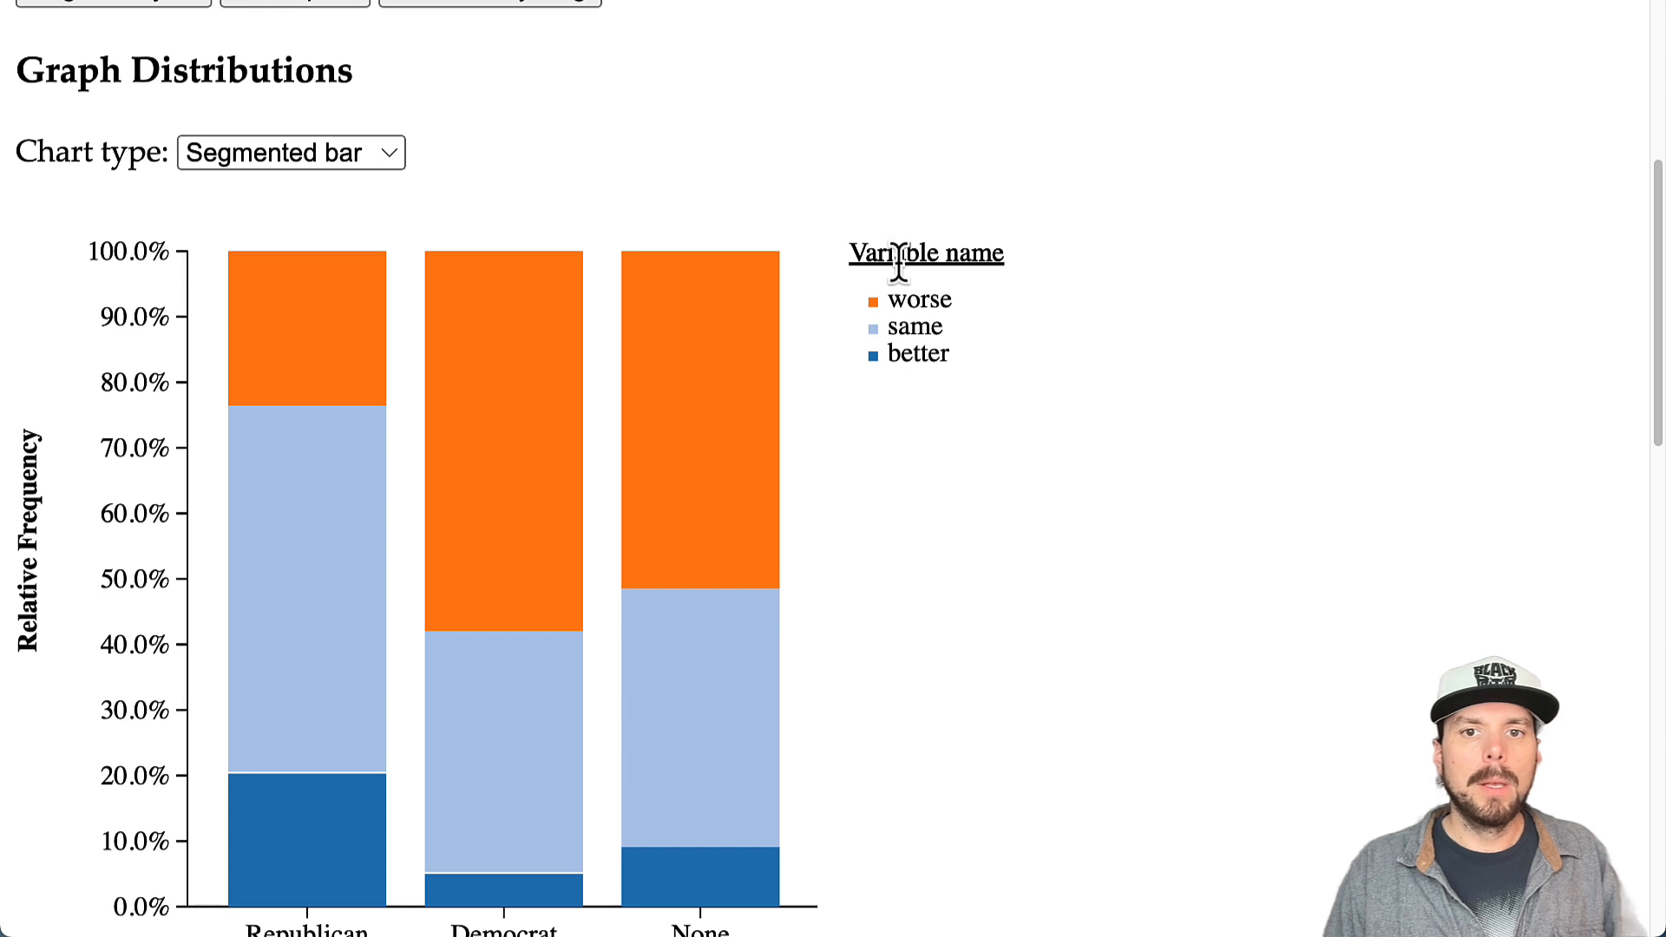
drag(847, 248, 988, 243)
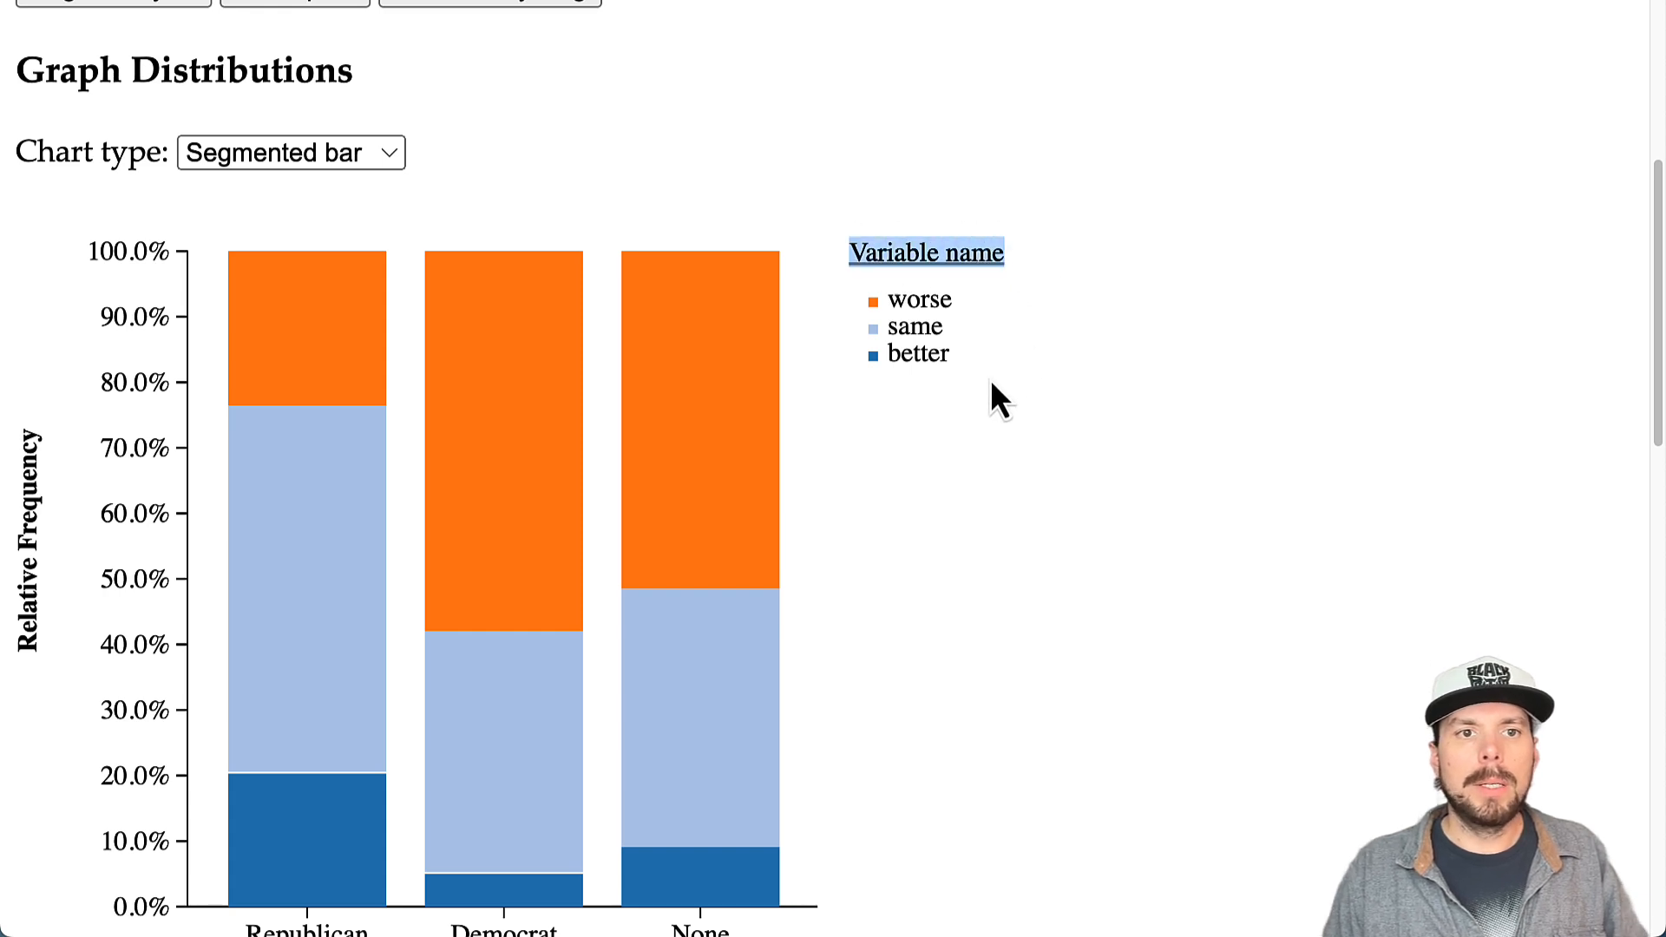
Step: Name the variable Economic Views by Political Affiliation
scroll(992, 382, up, 6)
click(212, 328)
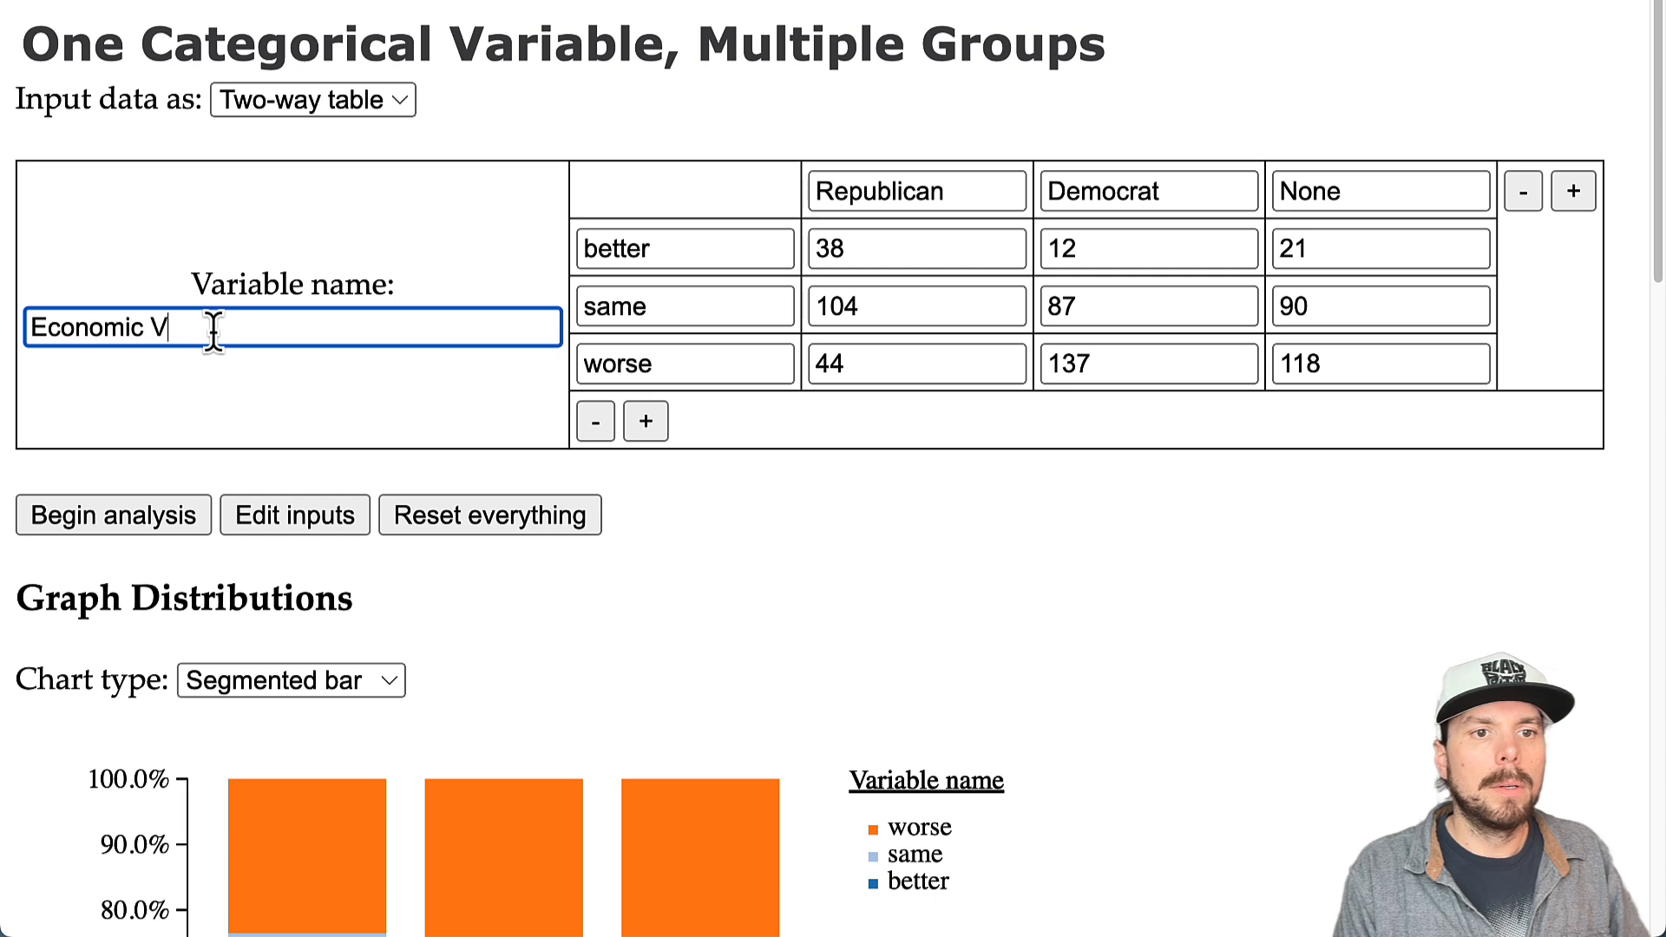
text(Economic Views)
drag(247, 327, 24, 327)
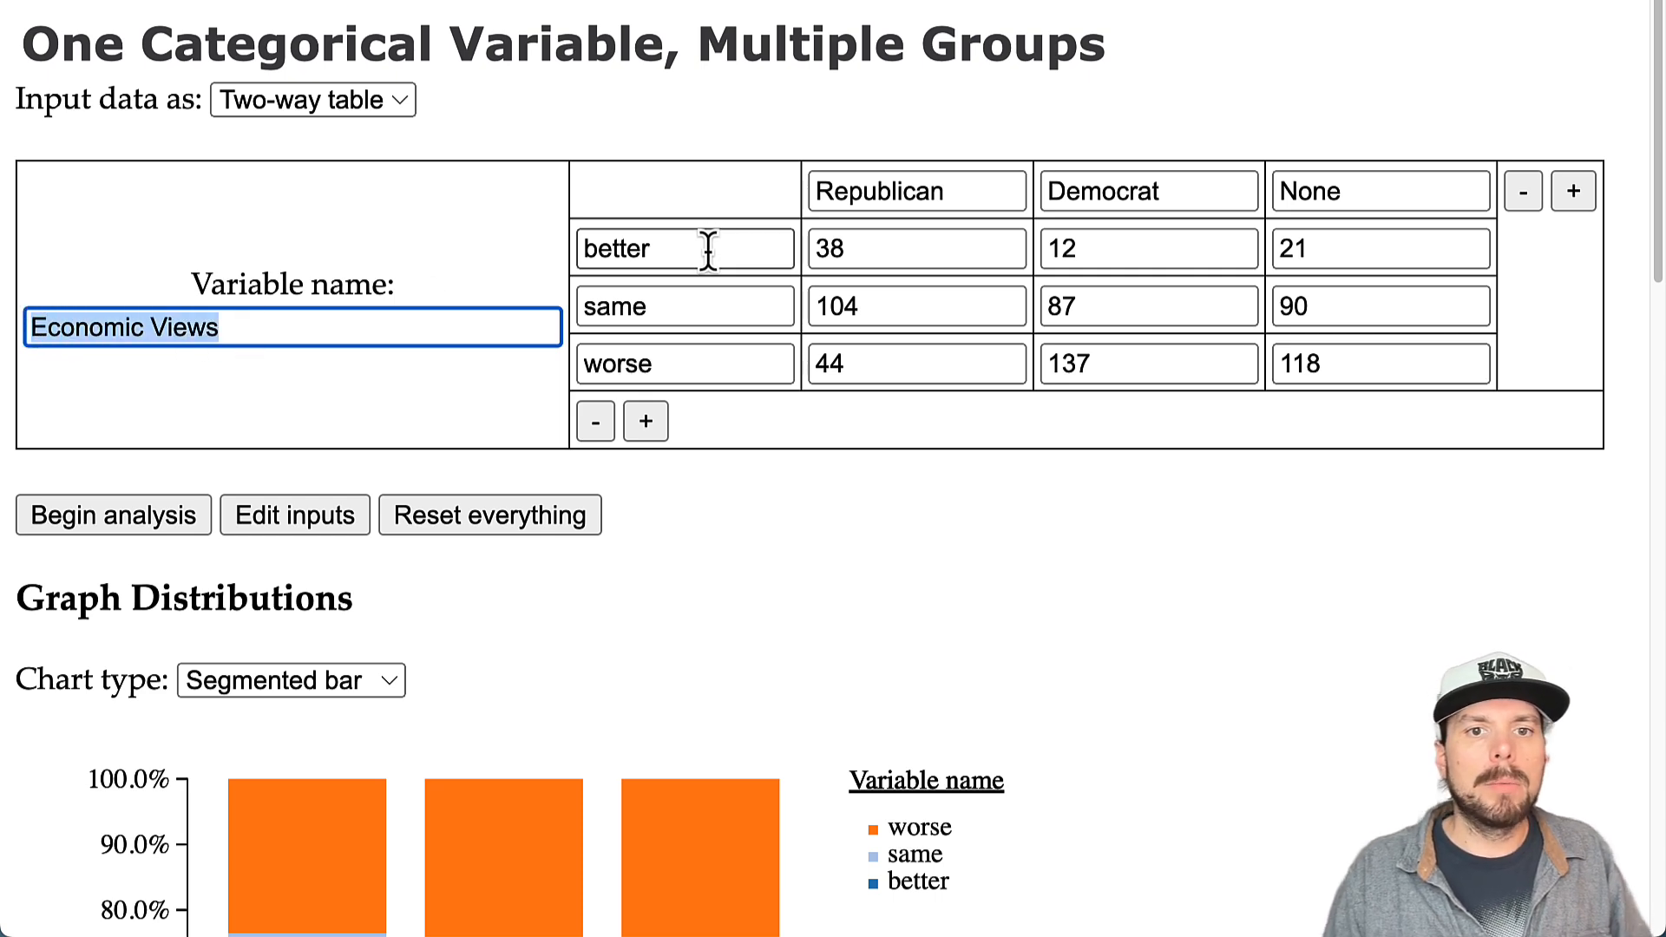
click(279, 337)
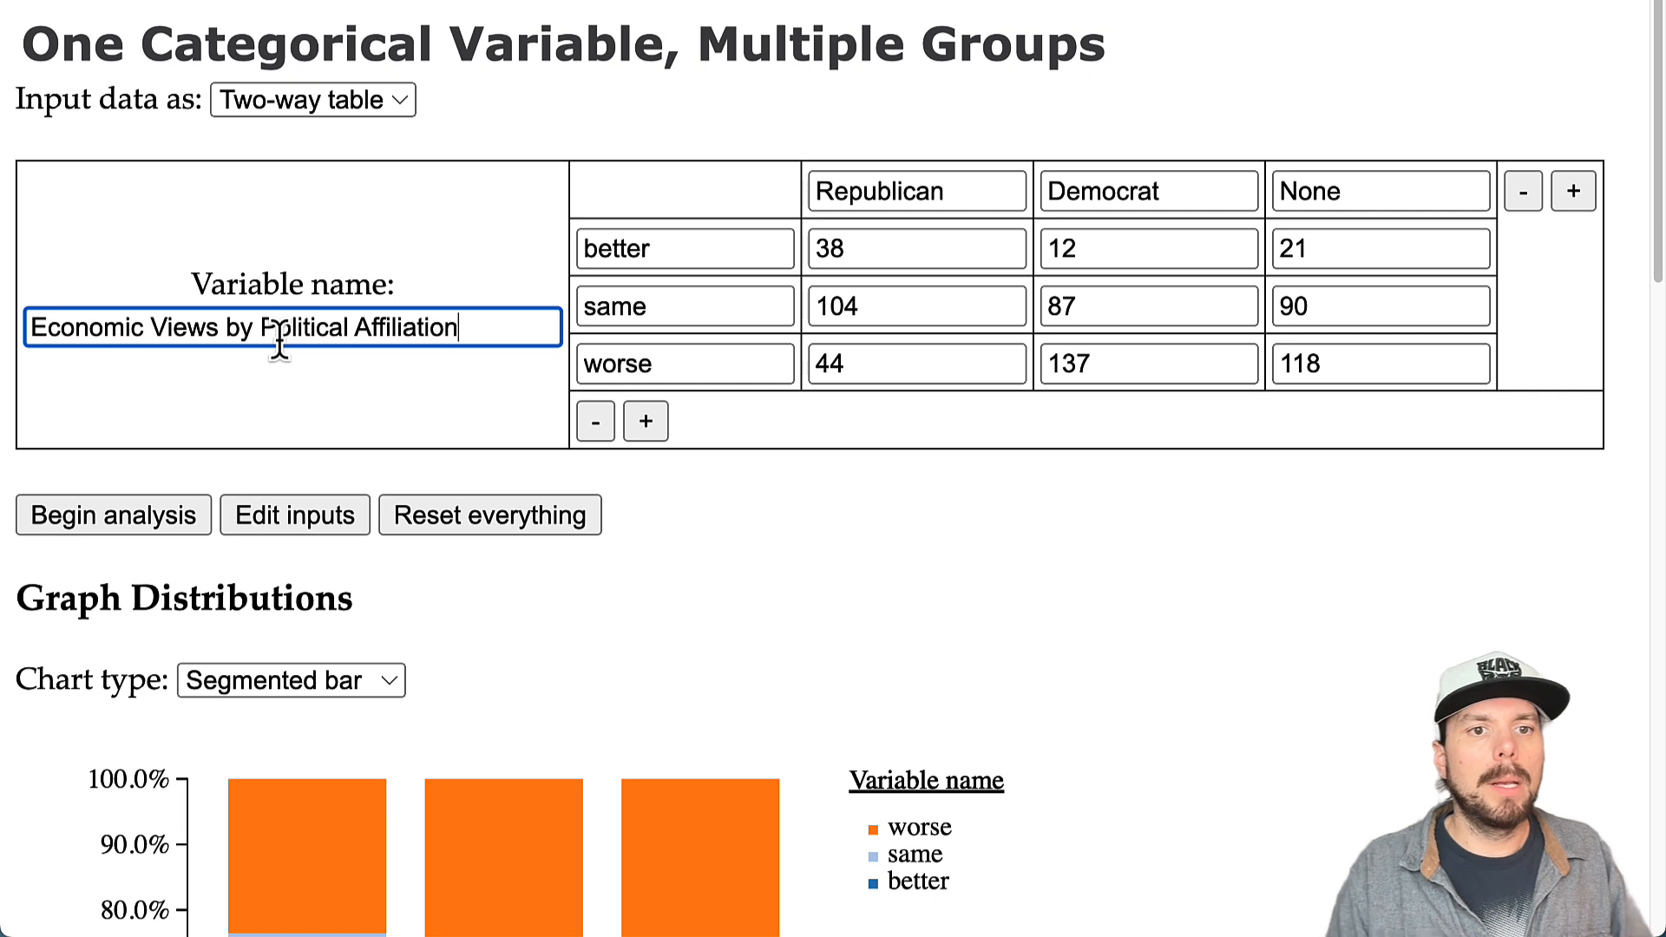
Step: Compare the Economic Views and Political Affiliation parts of the variable name
drag(218, 327, 19, 327)
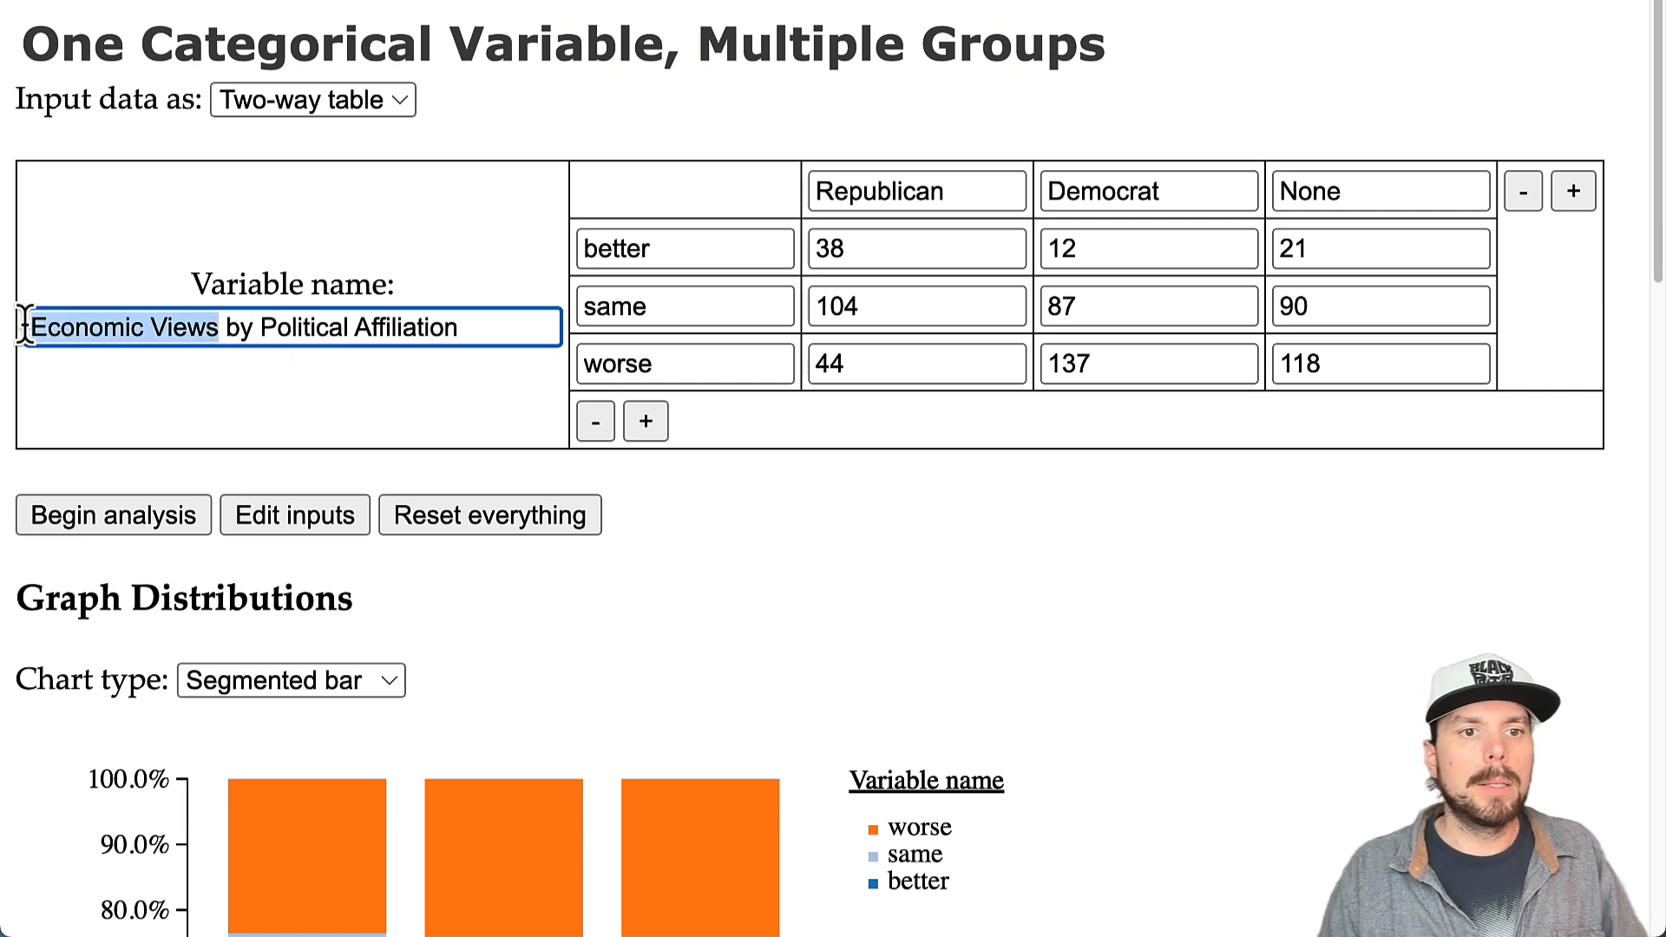
drag(460, 327, 262, 327)
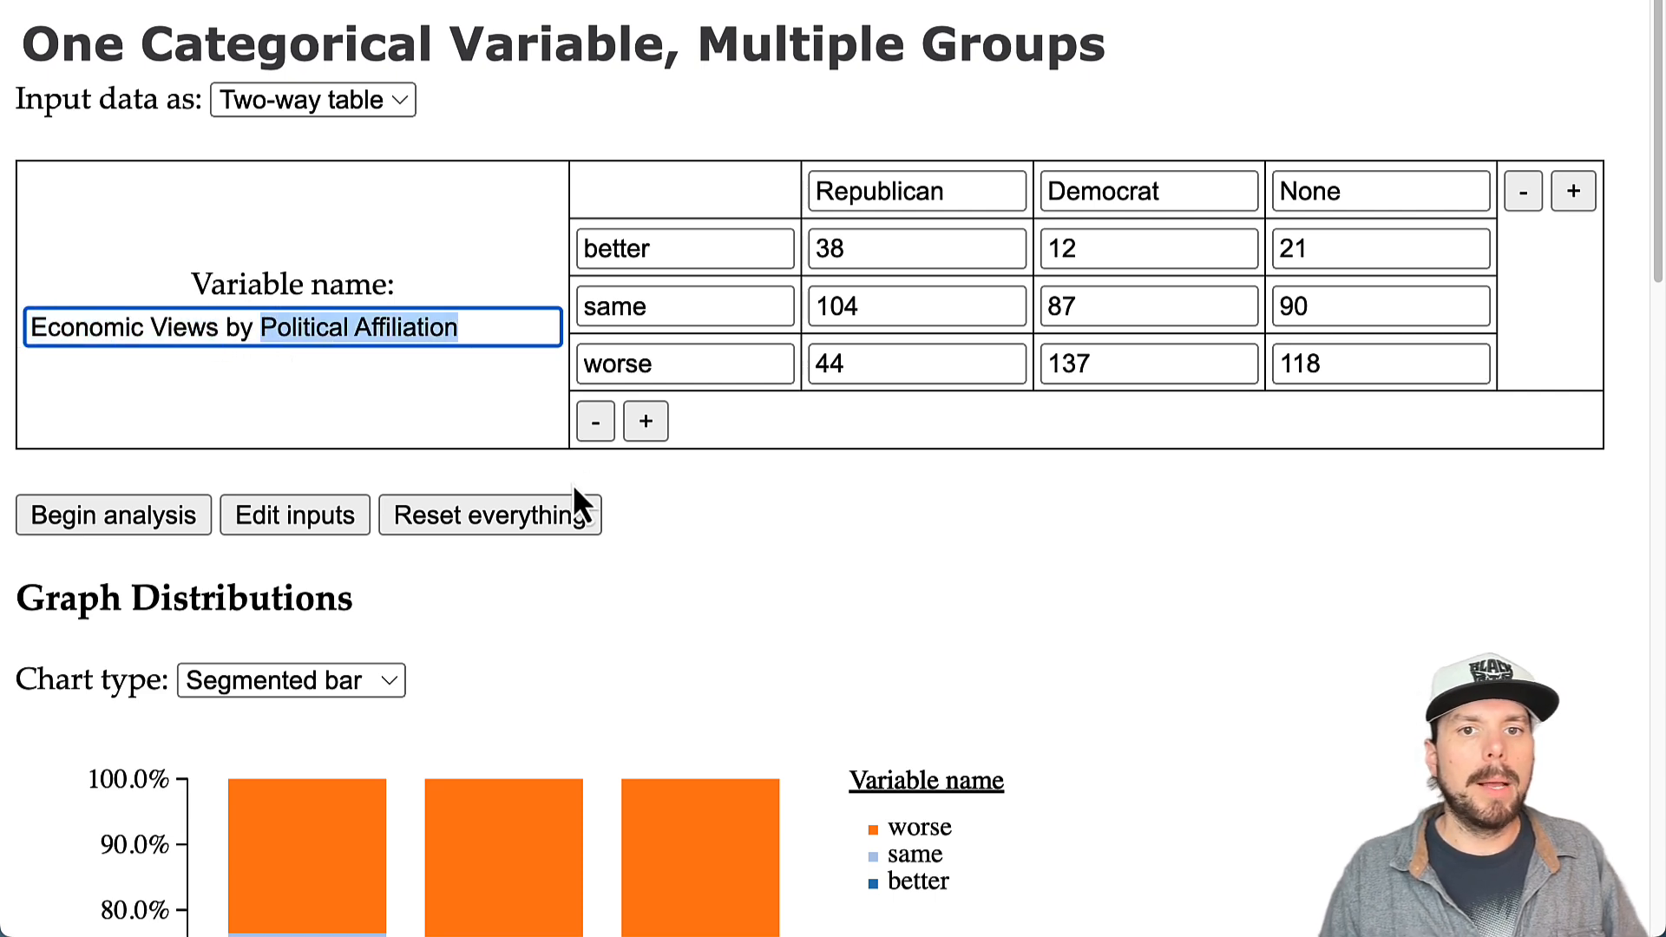
click(219, 327)
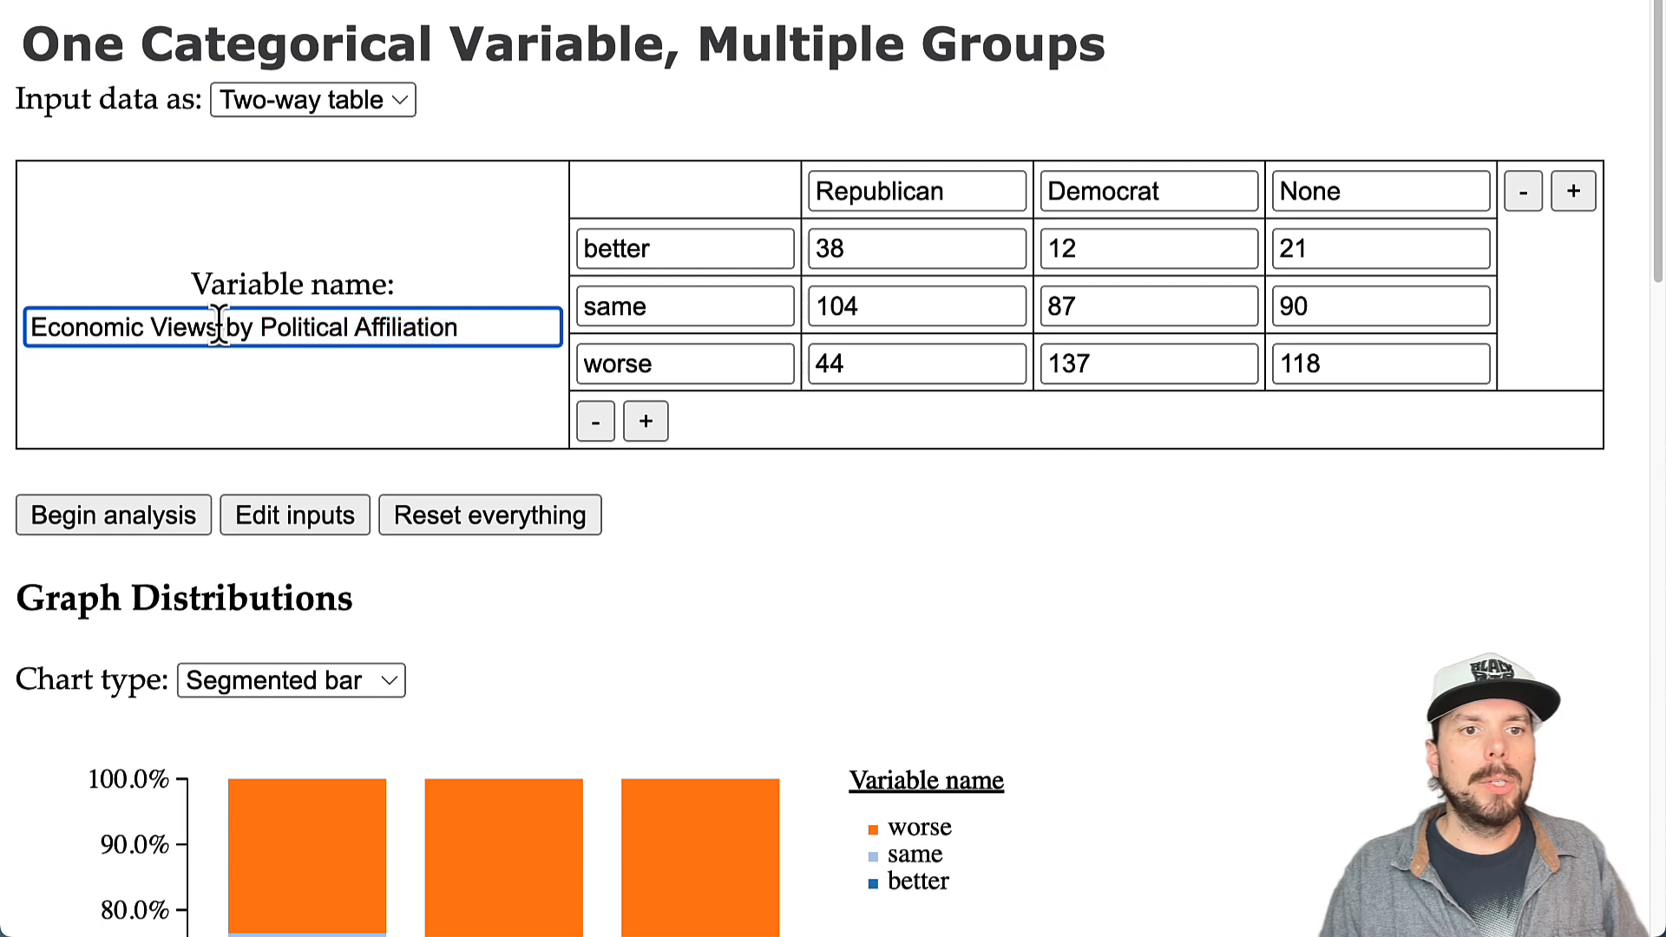
drag(219, 327, 29, 323)
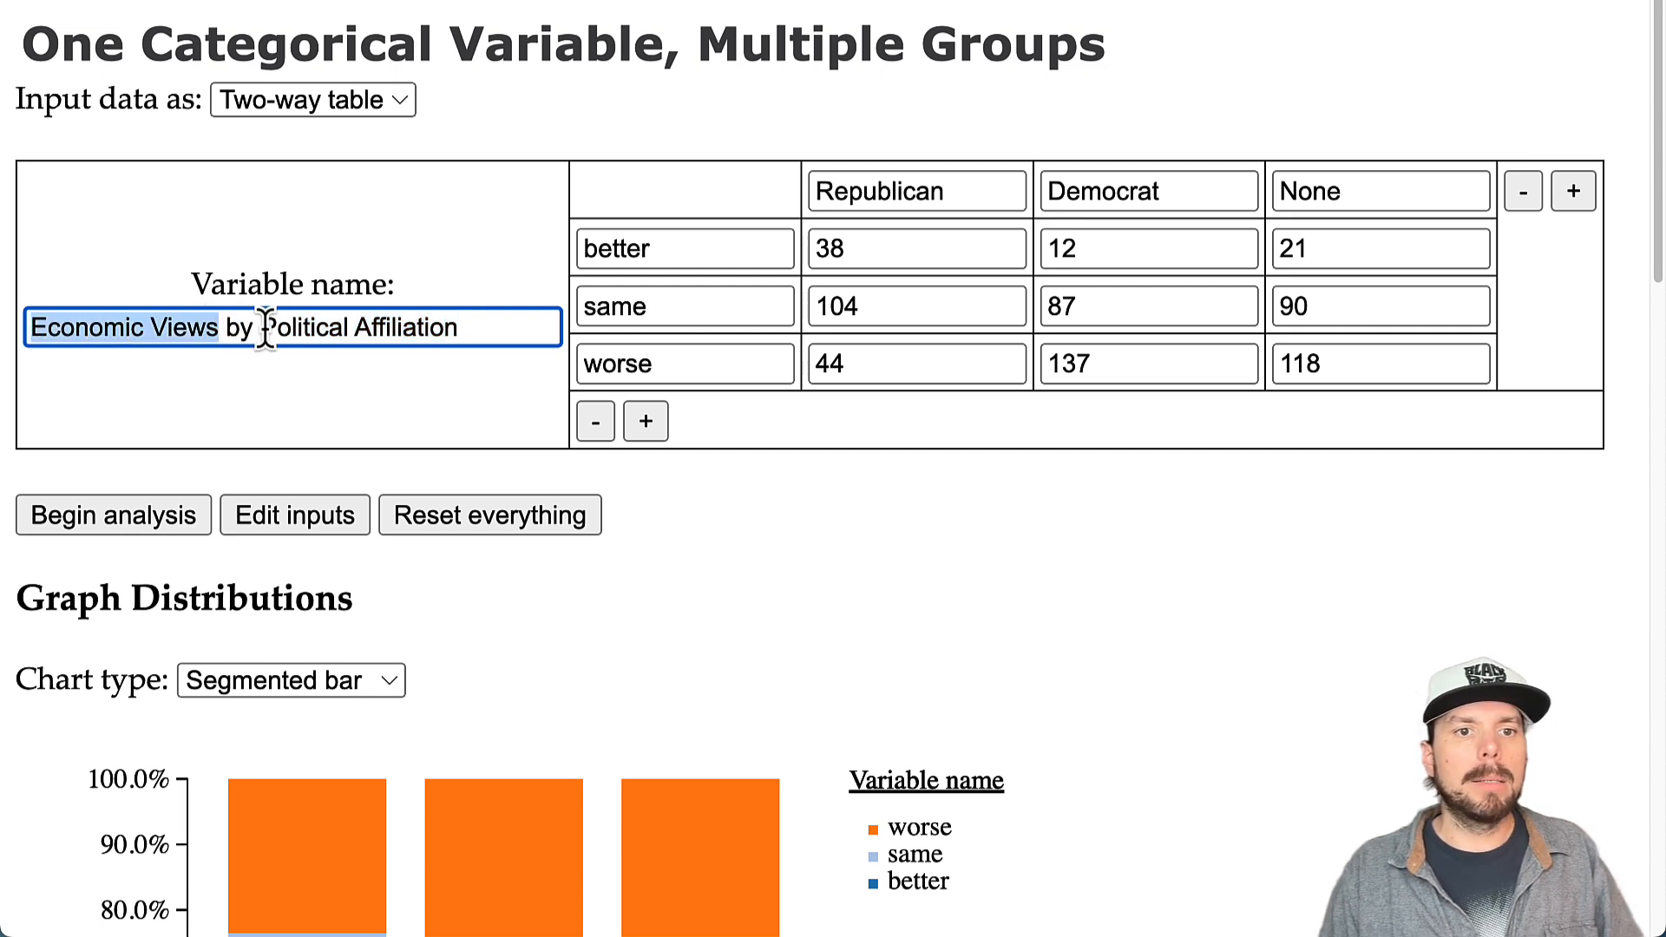
drag(260, 327, 481, 325)
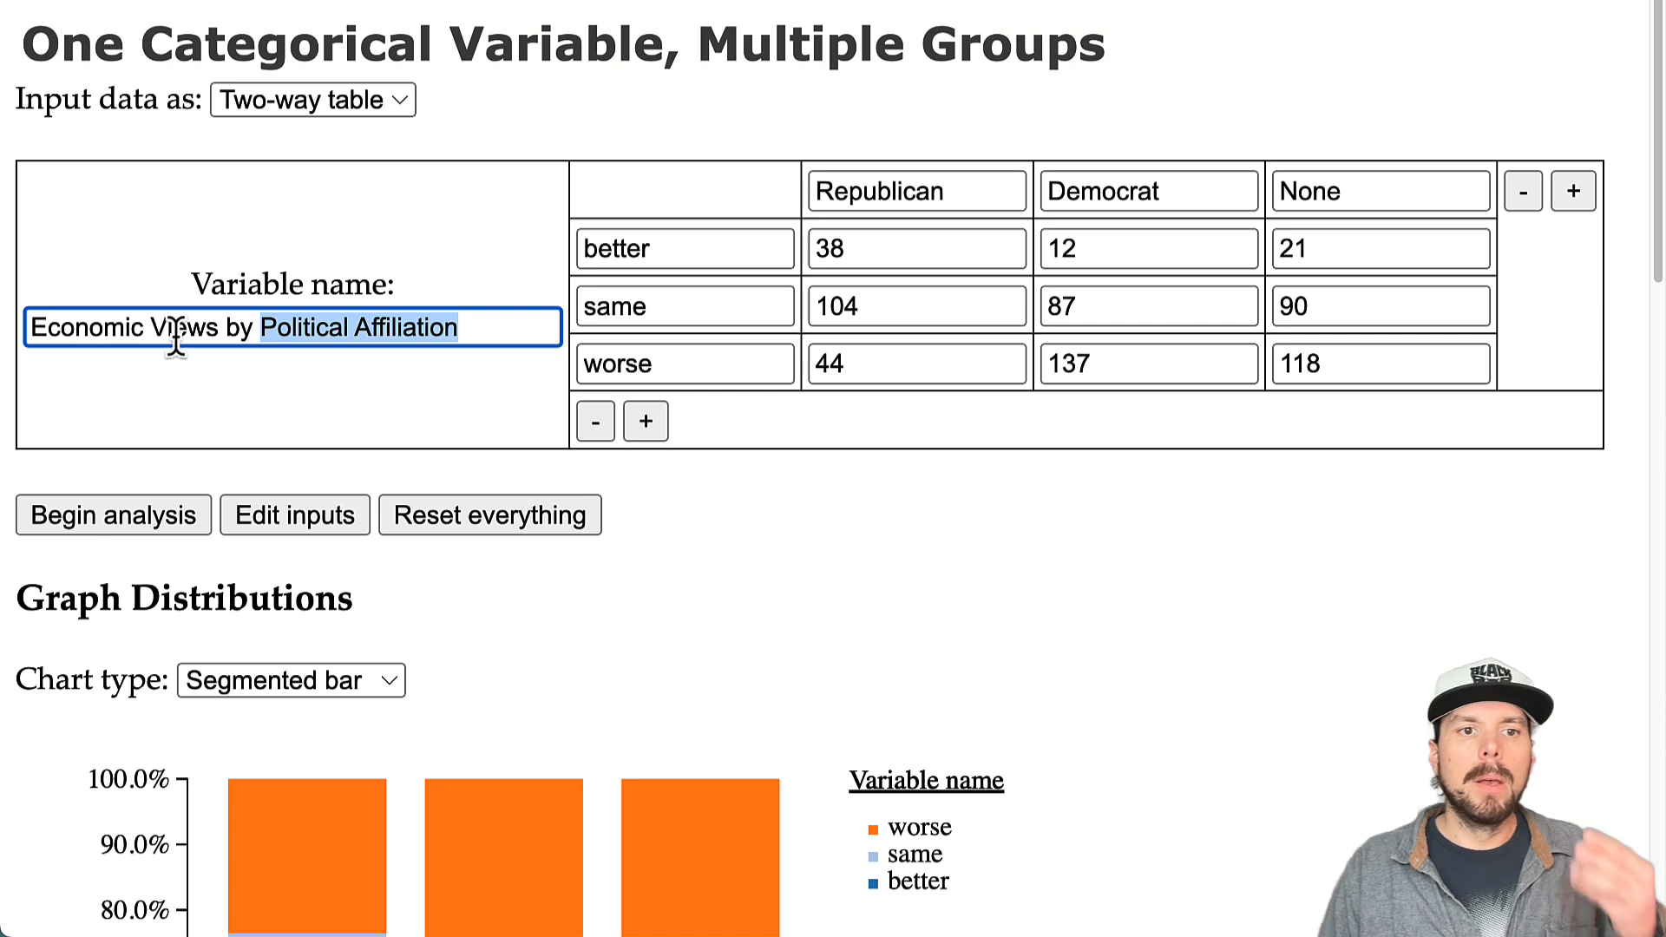
drag(217, 327, 54, 303)
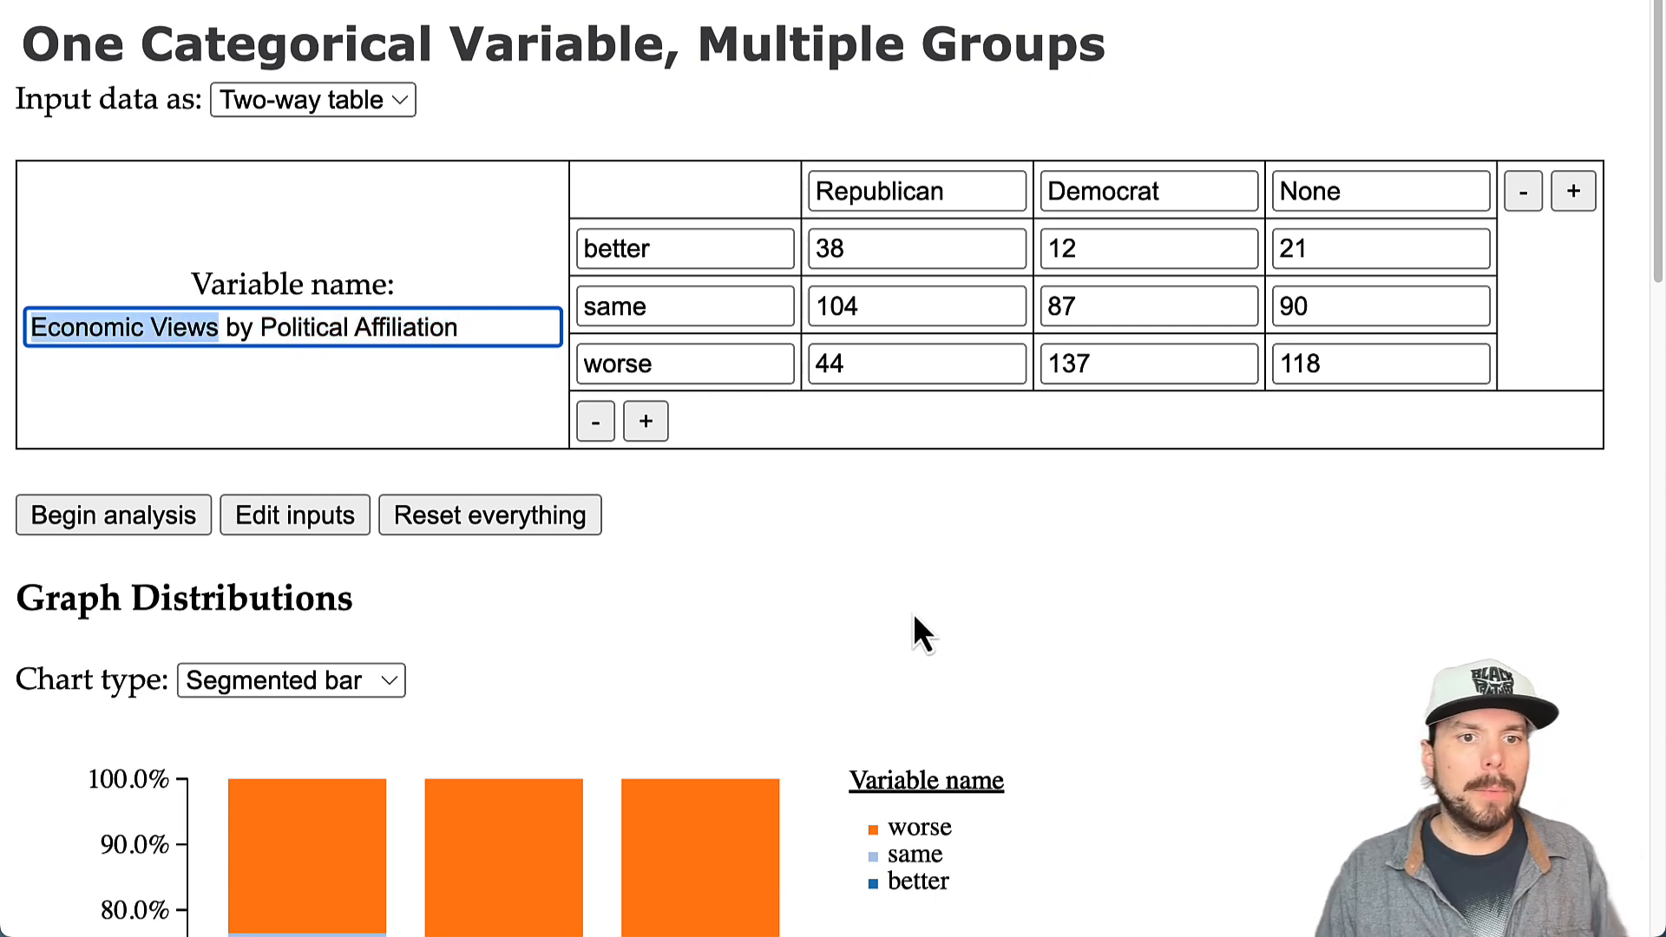
Step: Discard the old results, rerun the analysis with the long variable name, and check the chart's legend title
scroll(963, 603, down, 6)
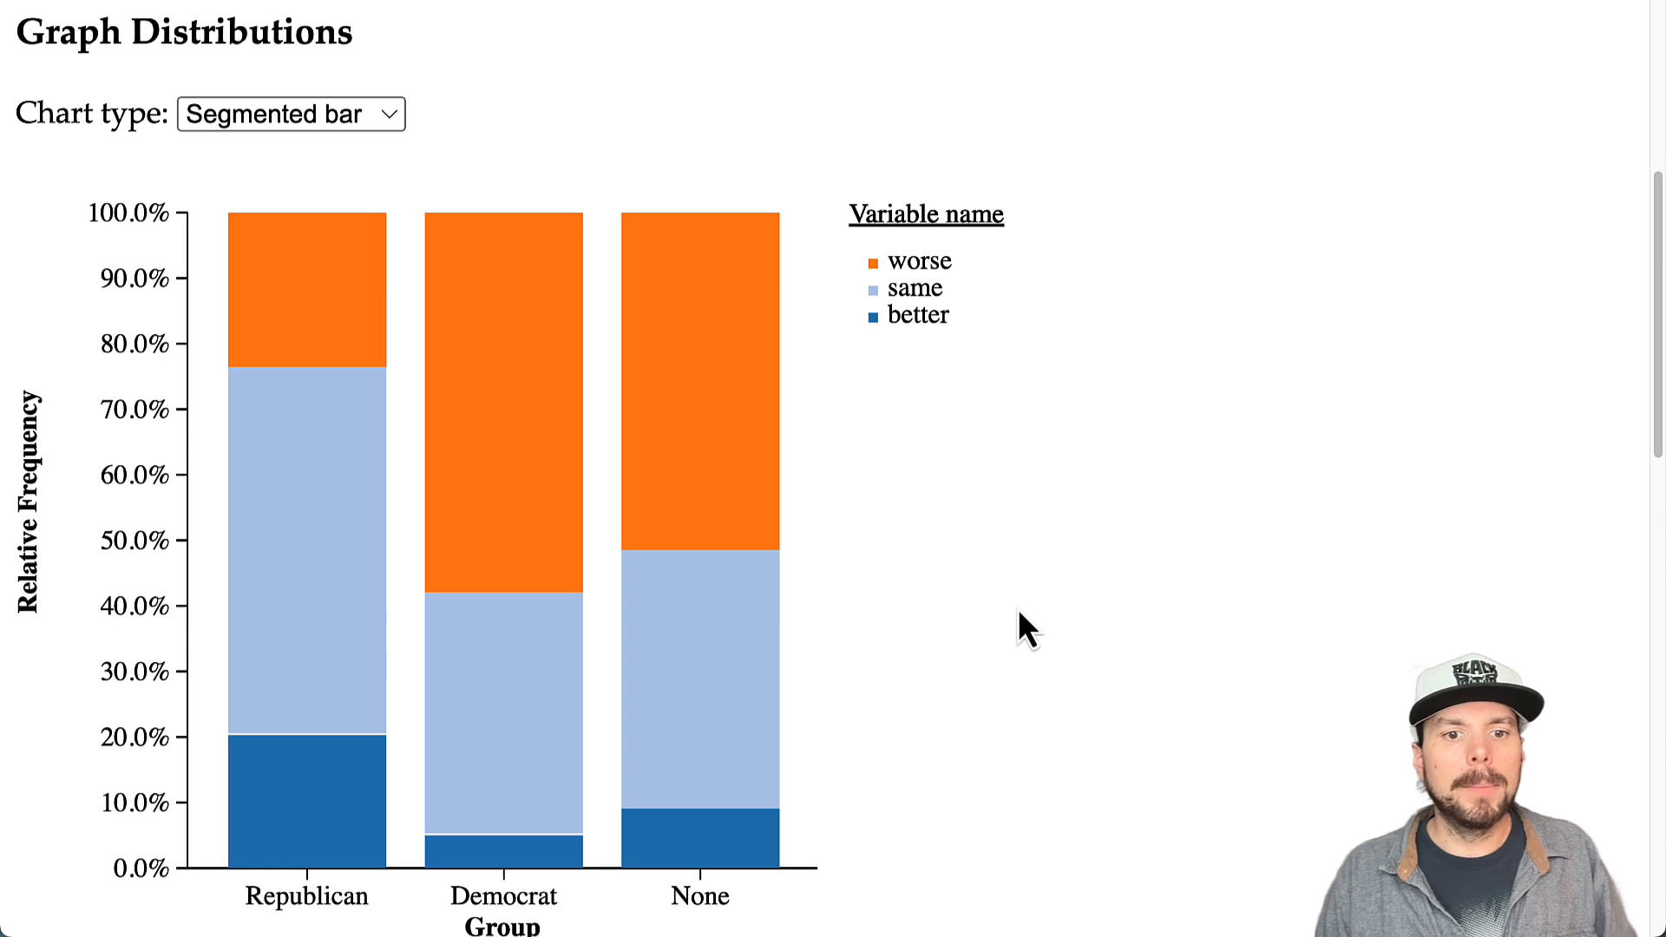
scroll(1019, 607, down, 1)
mouse_move(476, 184)
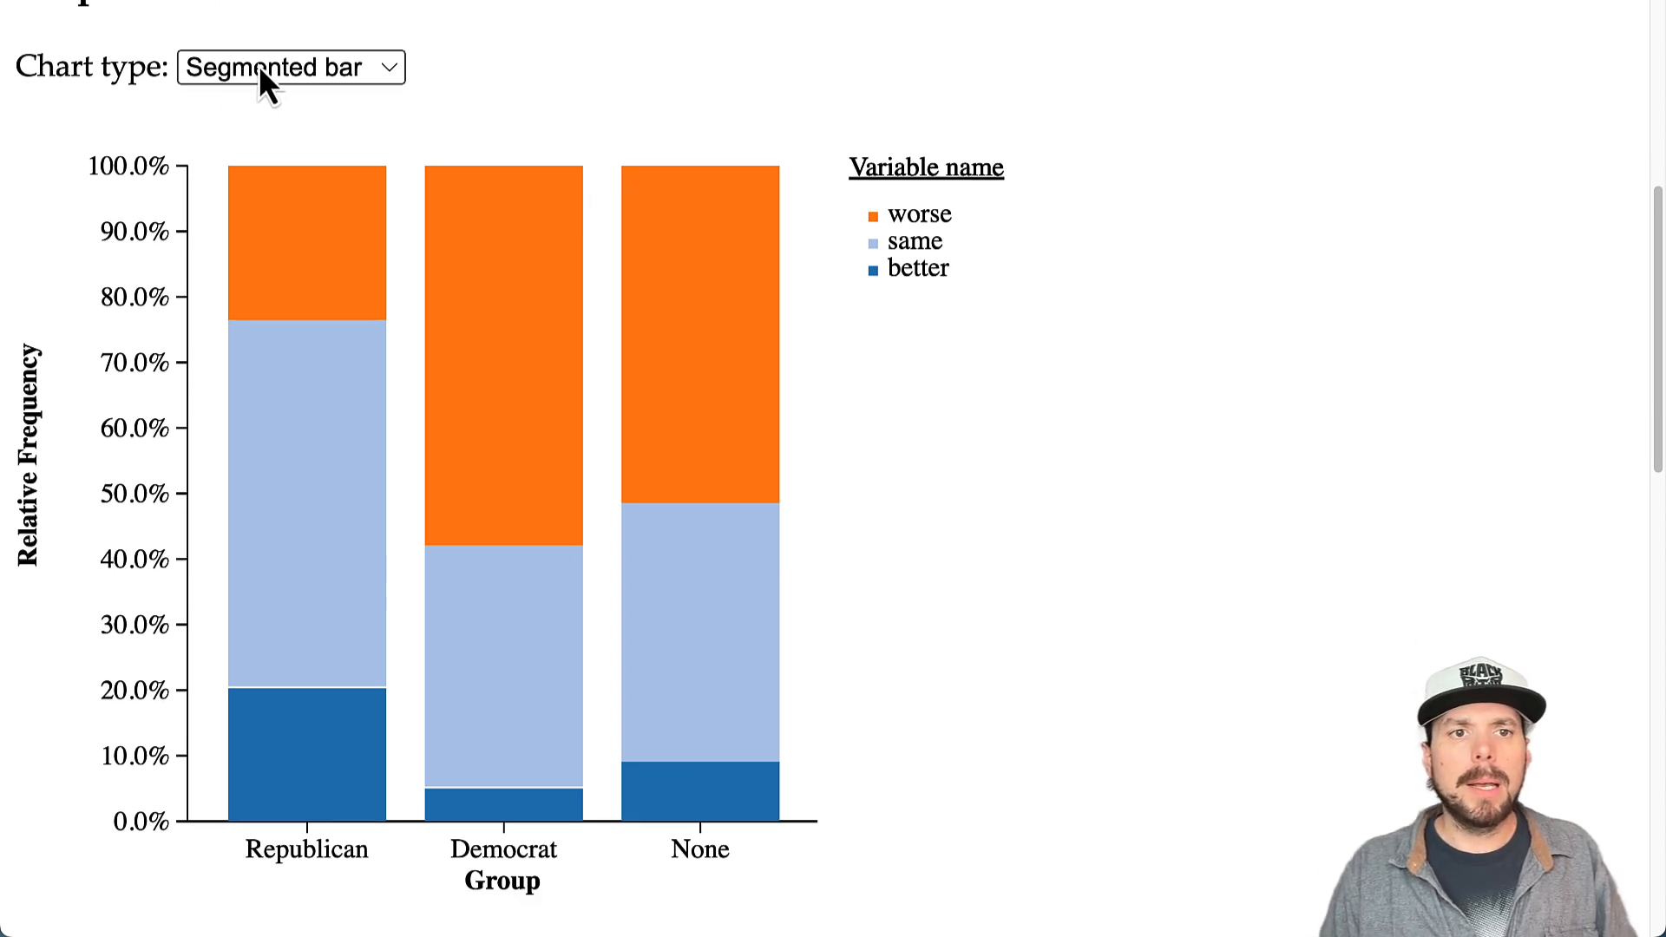
click(40, 128)
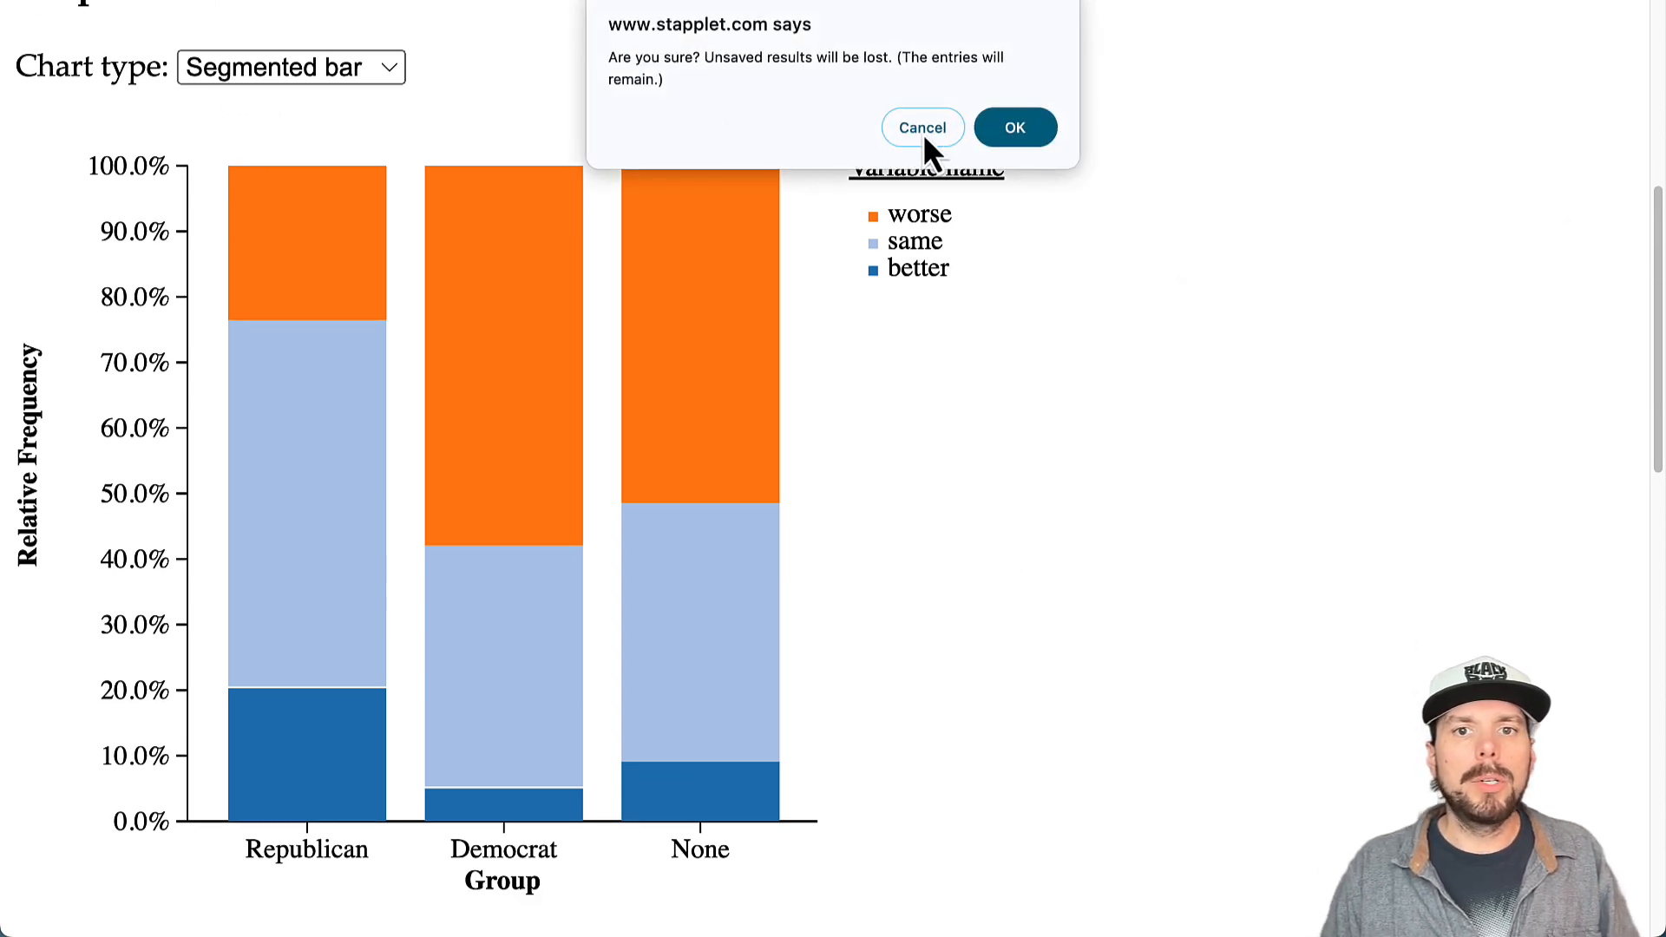
click(1015, 128)
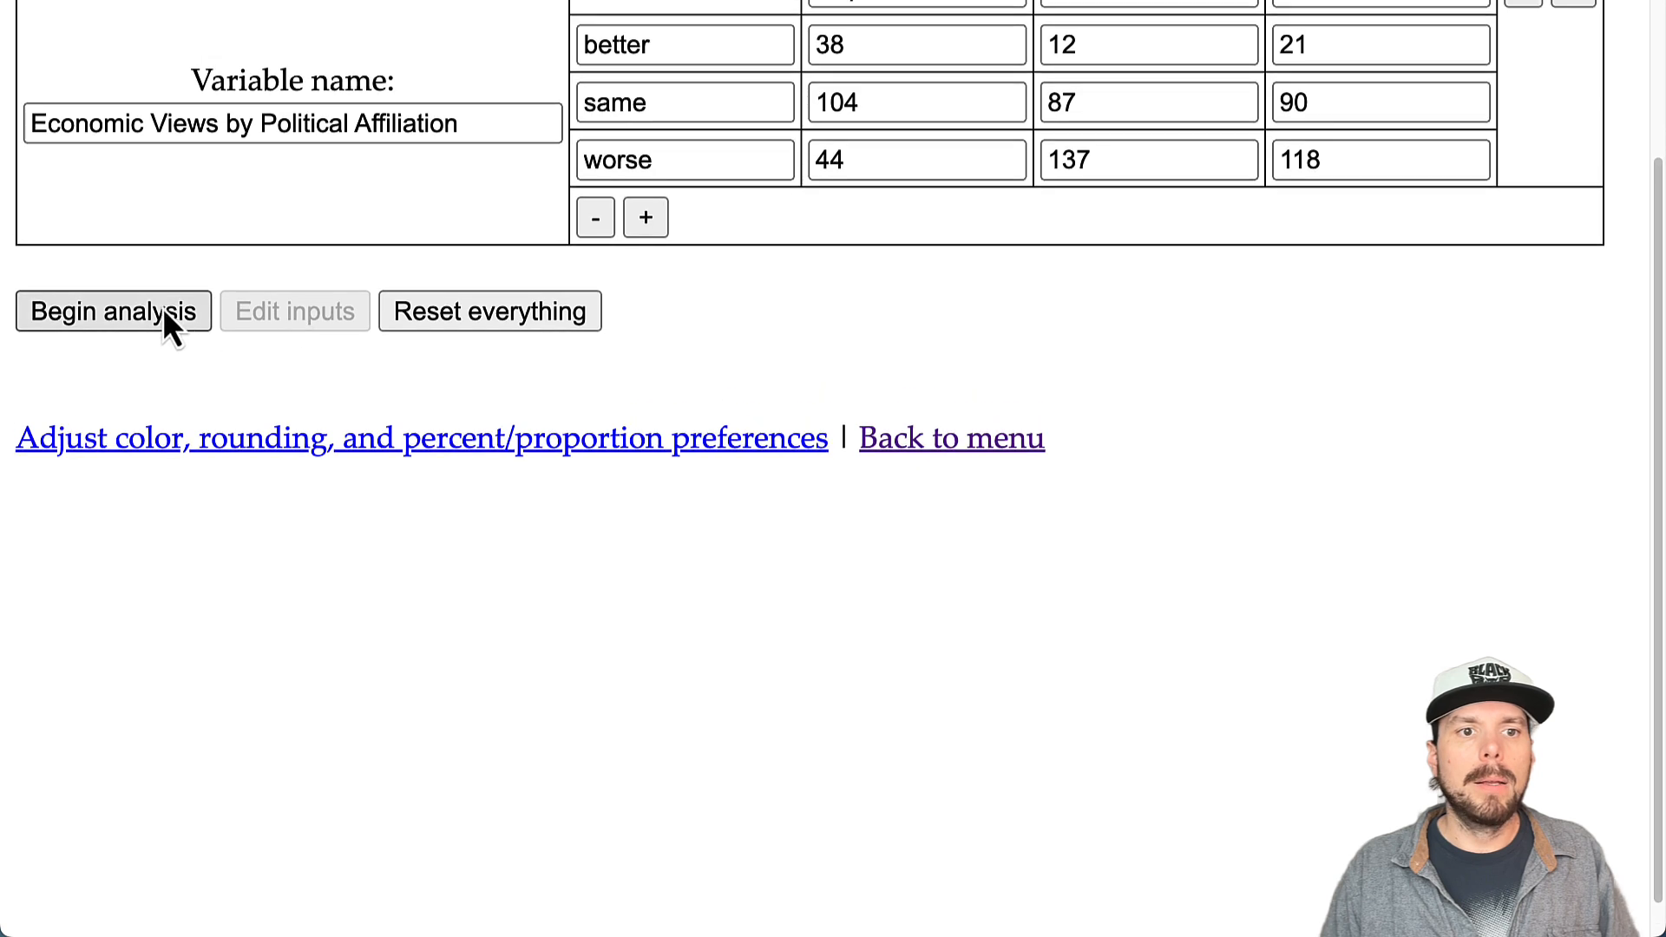
click(163, 309)
scroll(195, 539, down, 3)
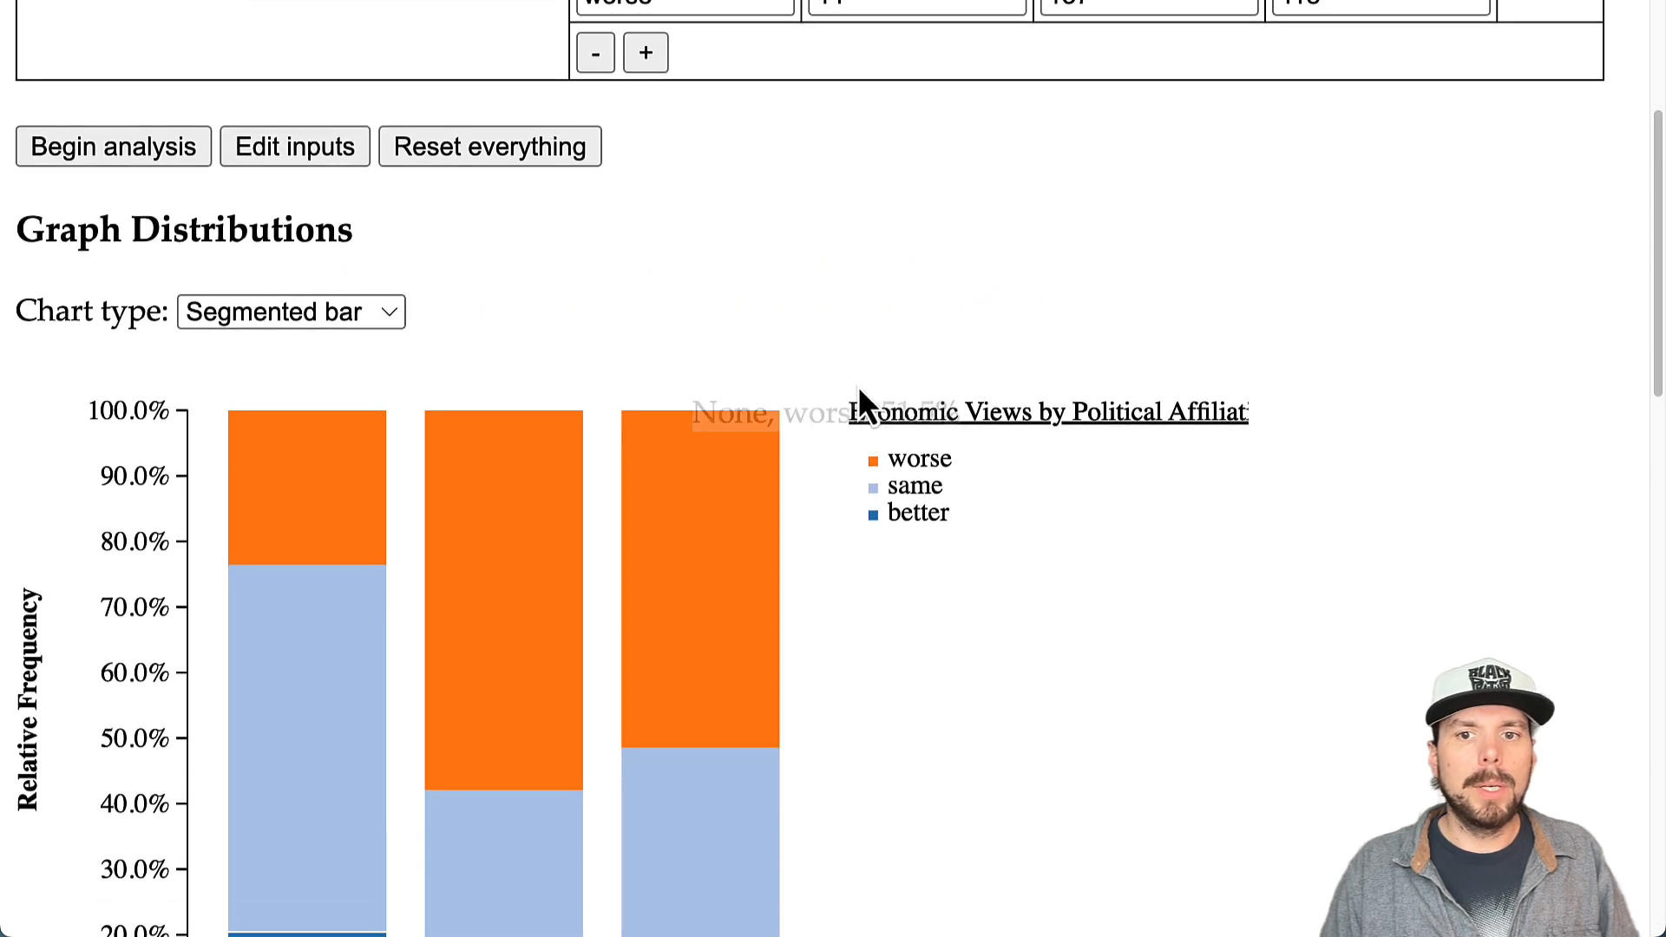
drag(848, 405, 1243, 408)
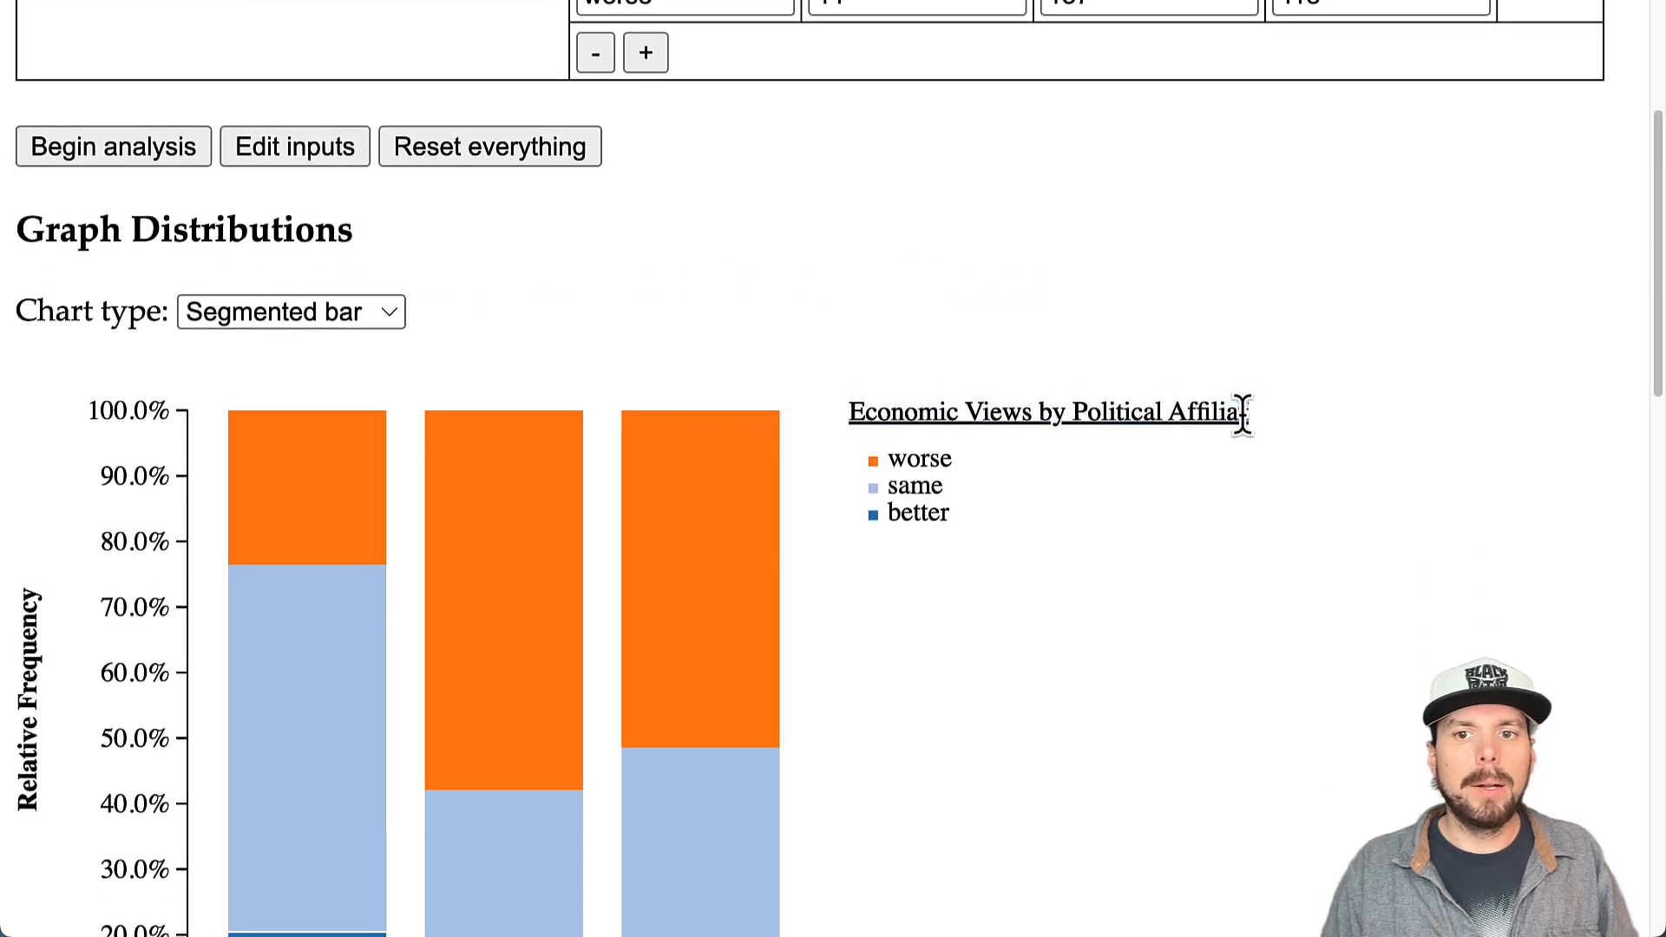
double_click(1223, 413)
Step: Shorten the variable name to Economic Views by removing the political affiliation part
scroll(1033, 390, up, 4)
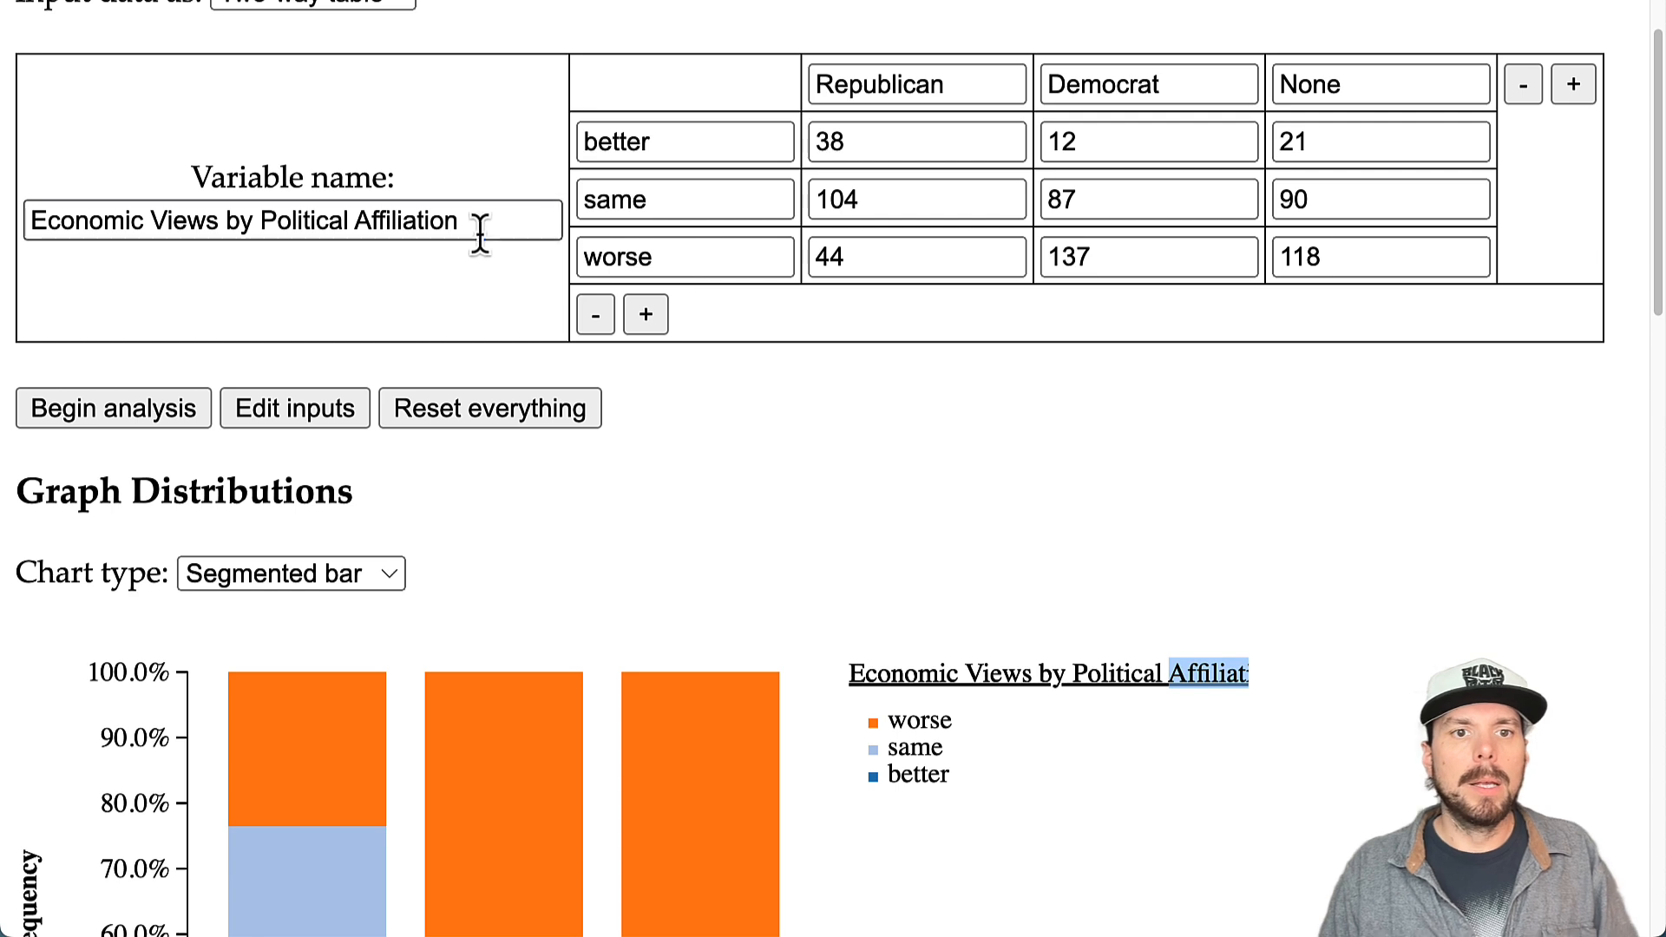
drag(480, 223, 217, 220)
key(BackSpace)
Step: Discard the old results and rerun the analysis to redraw the segmented bar chart with the shortened variable name
click(69, 411)
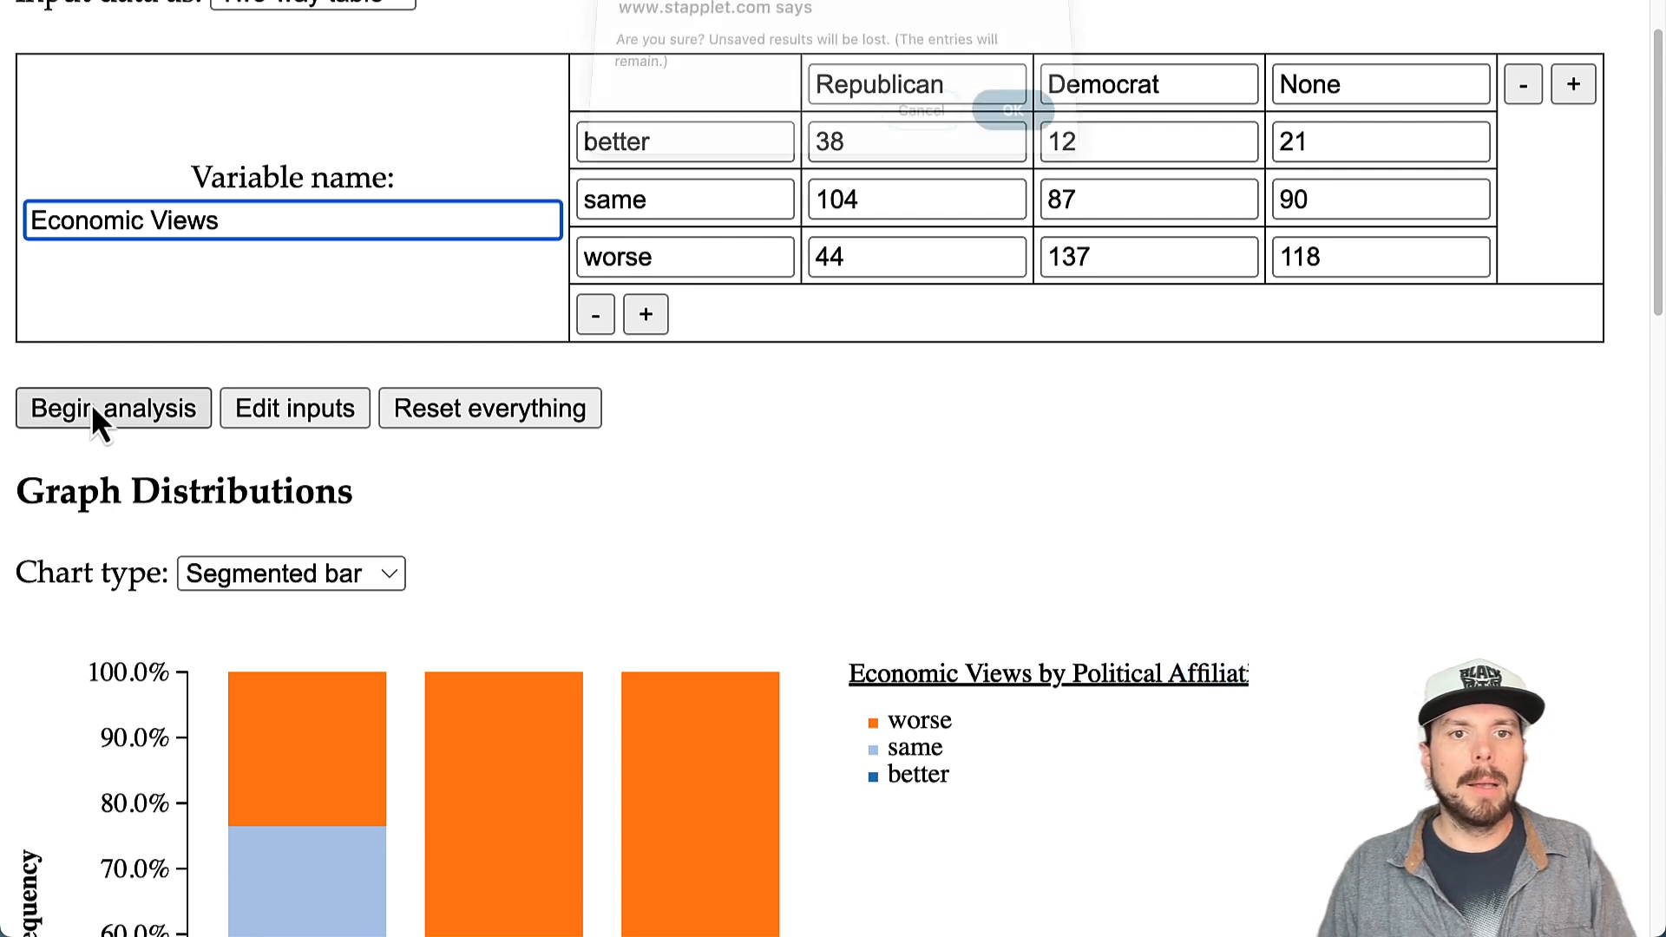
click(994, 130)
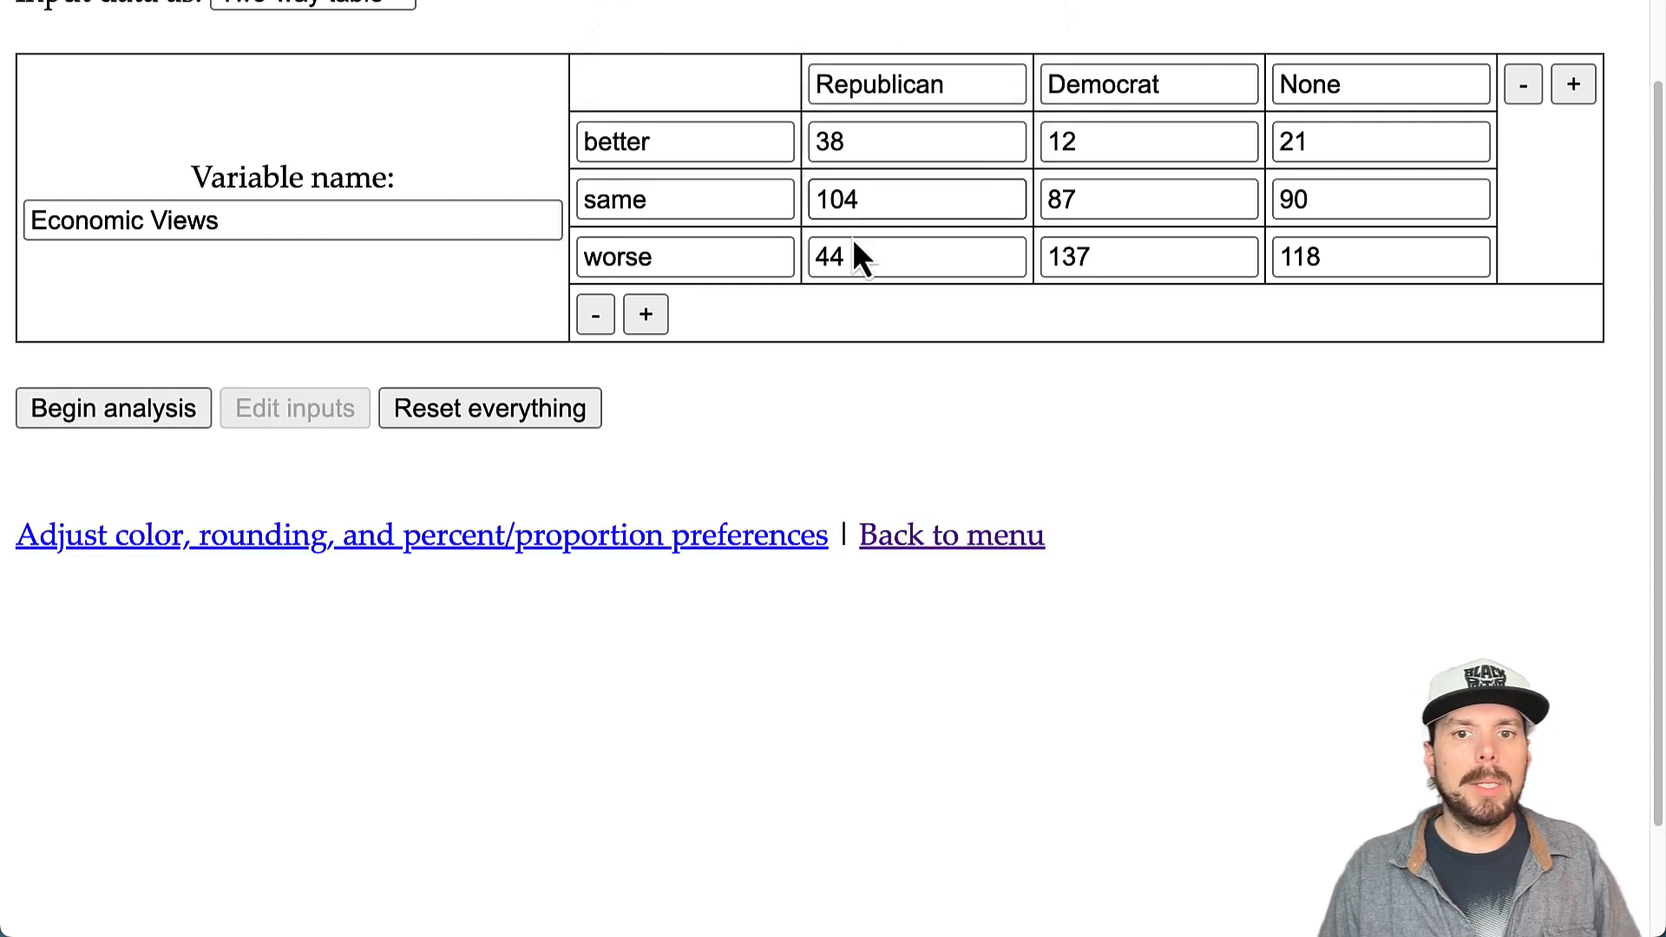
click(138, 418)
scroll(1014, 550, down, 3)
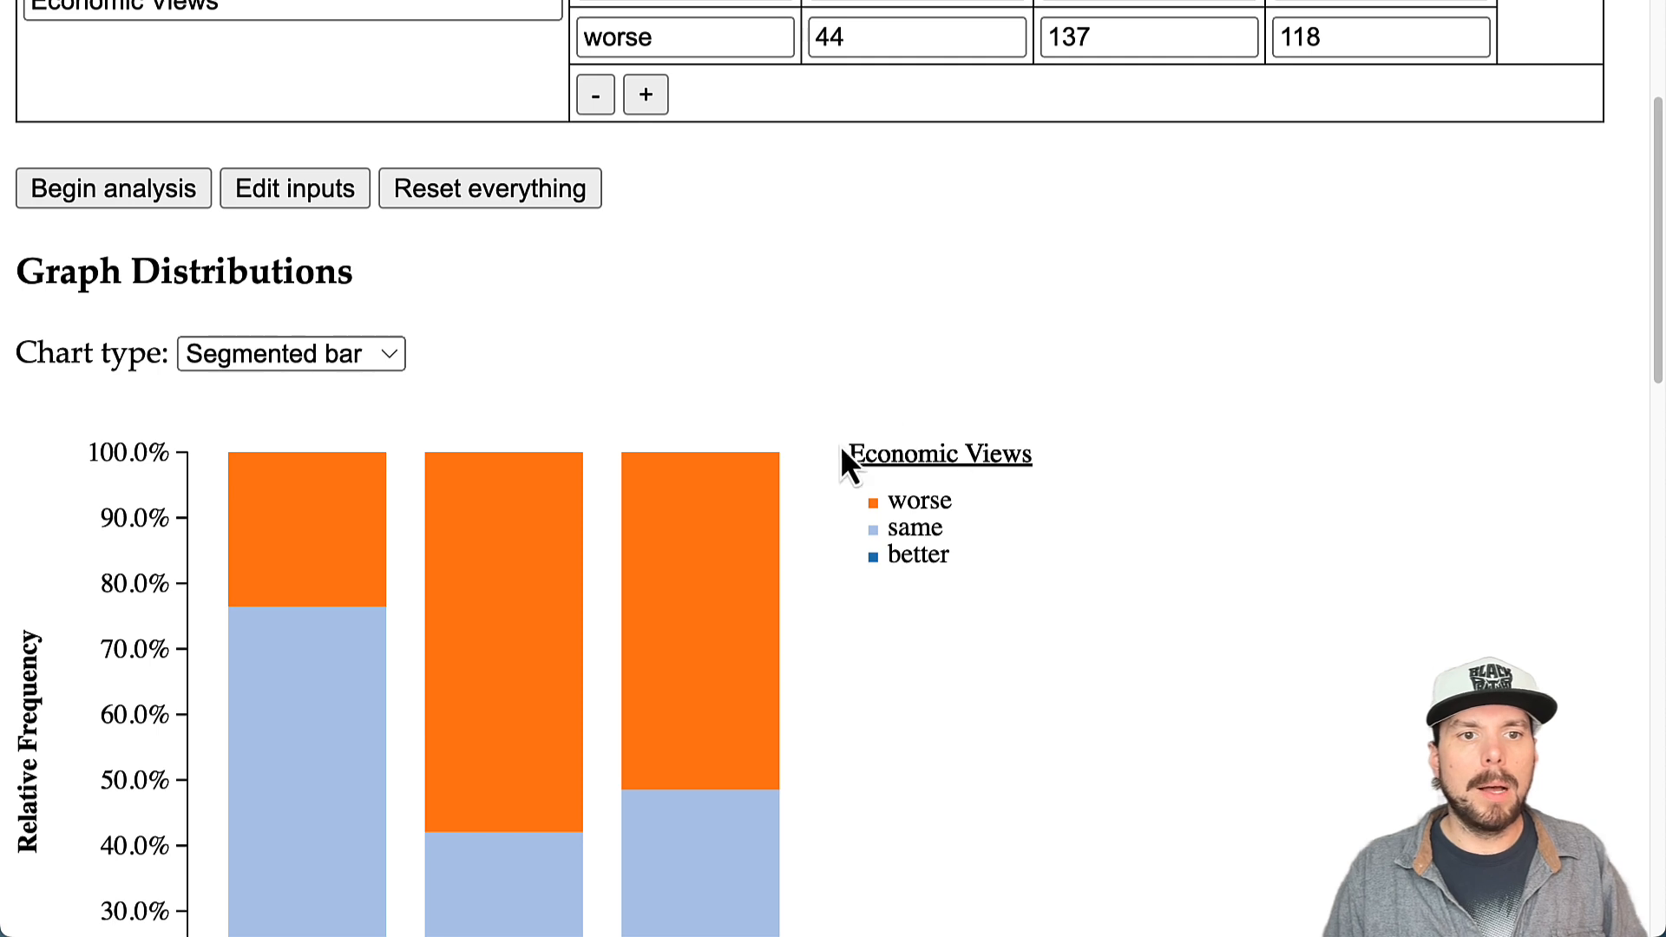
scroll(872, 460, down, 3)
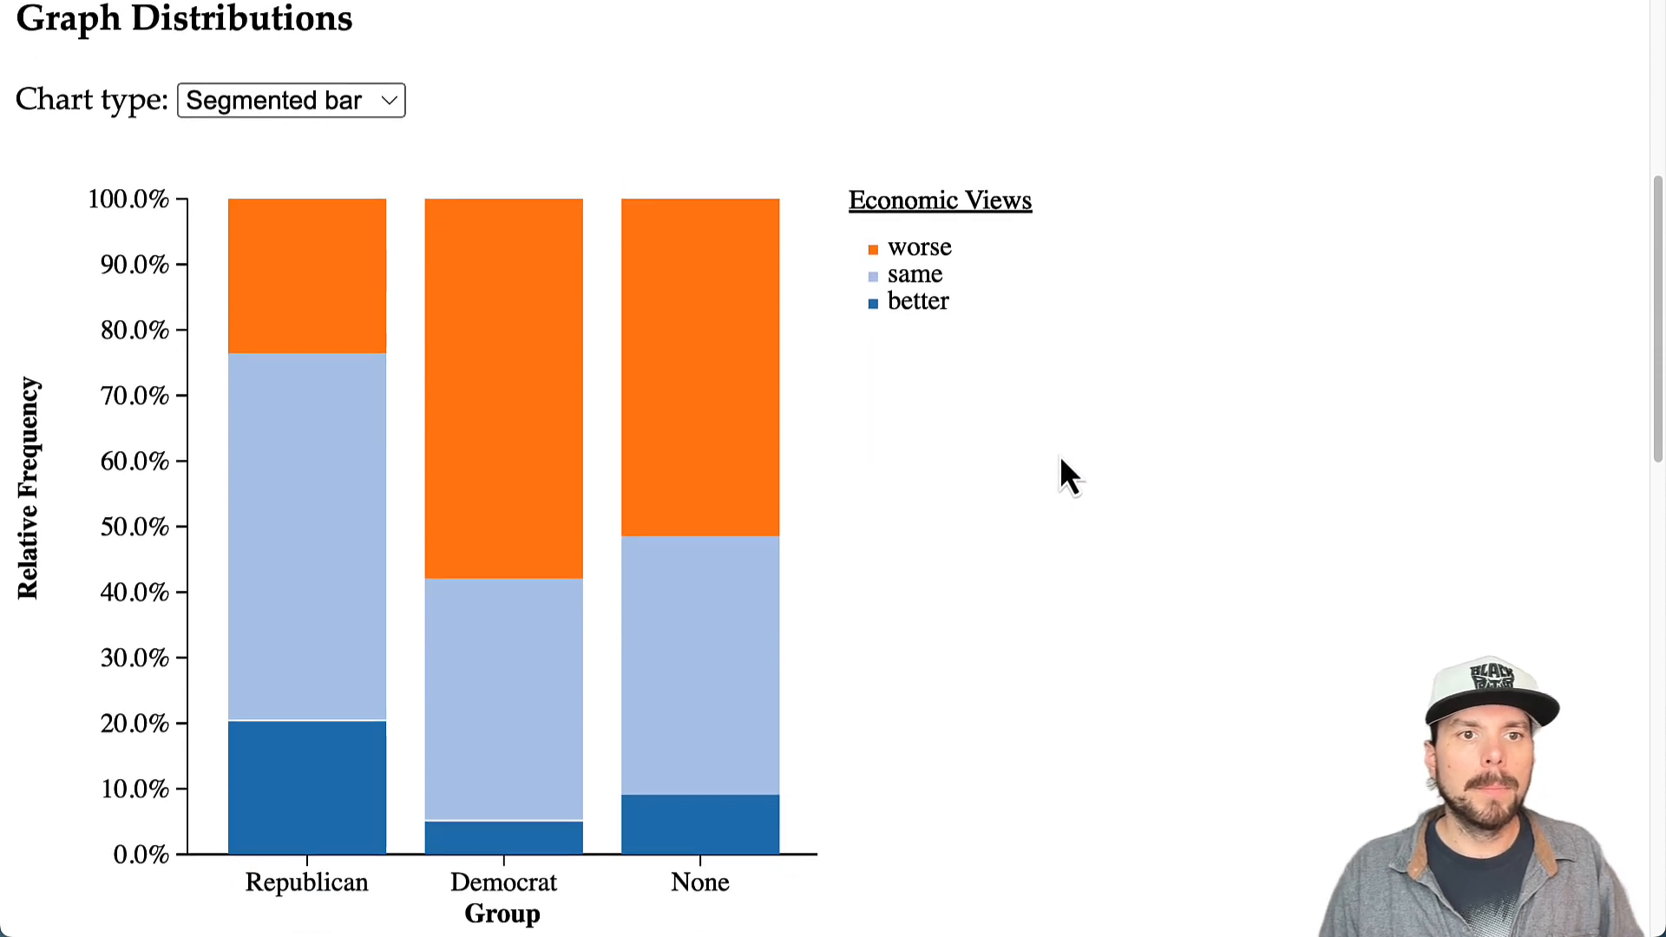
Step: Examine the 100.0% mark and the Relative Frequency label on the segmented bar chart's vertical axis
scroll(1060, 460, up, 1)
drag(80, 229, 173, 219)
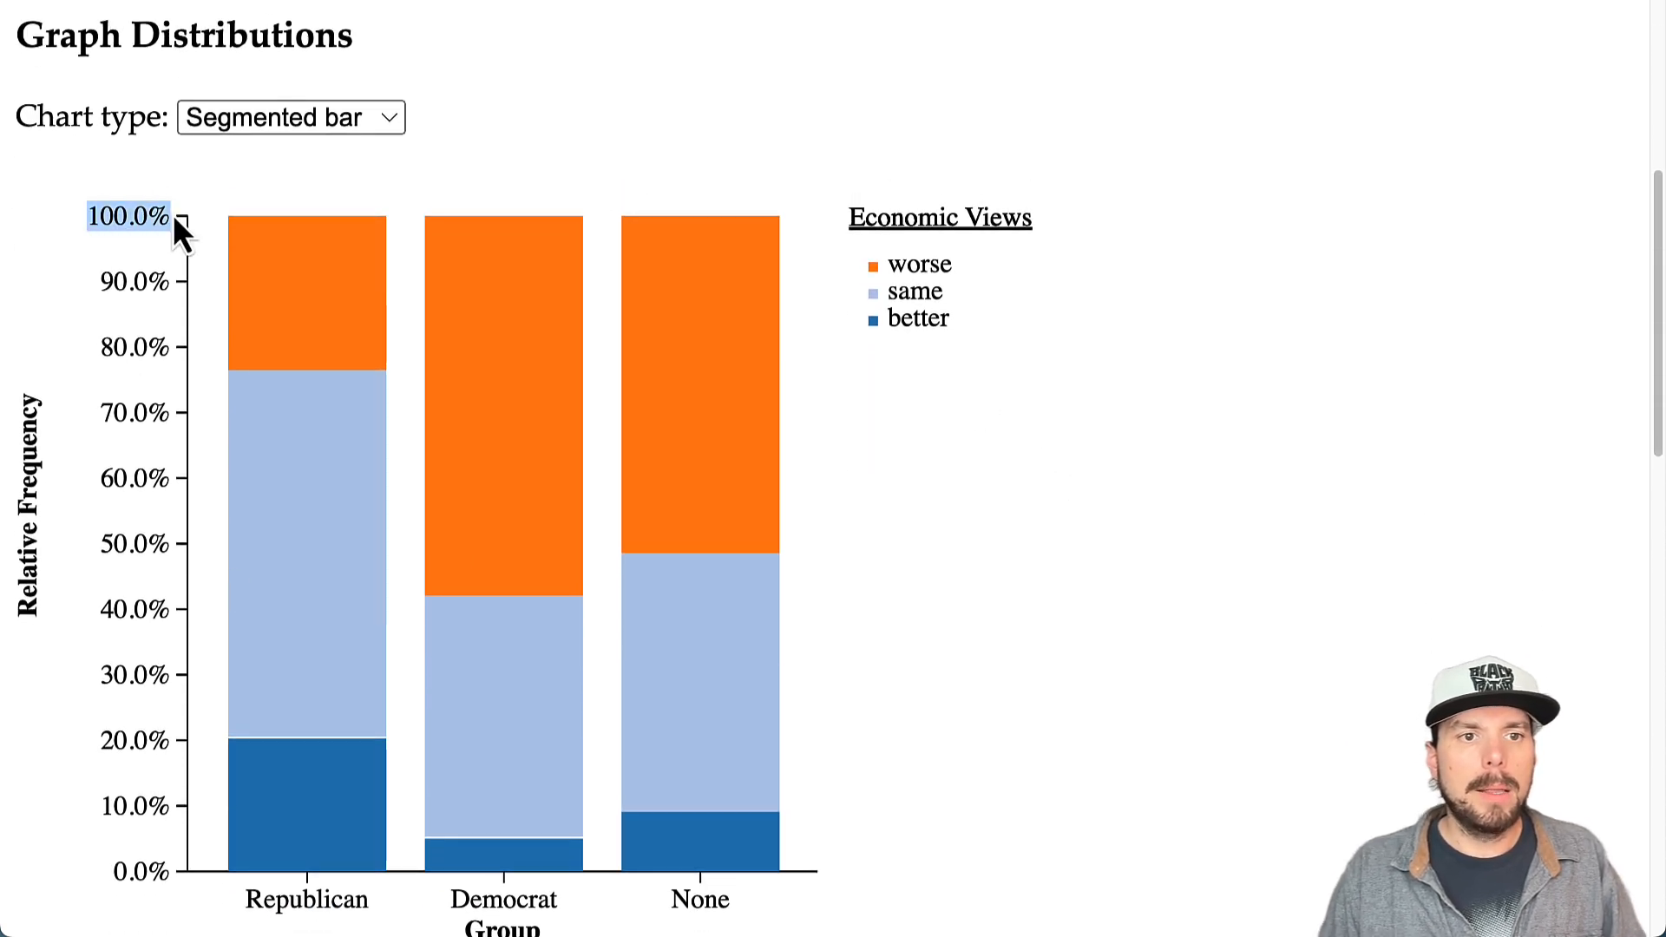
click(14, 568)
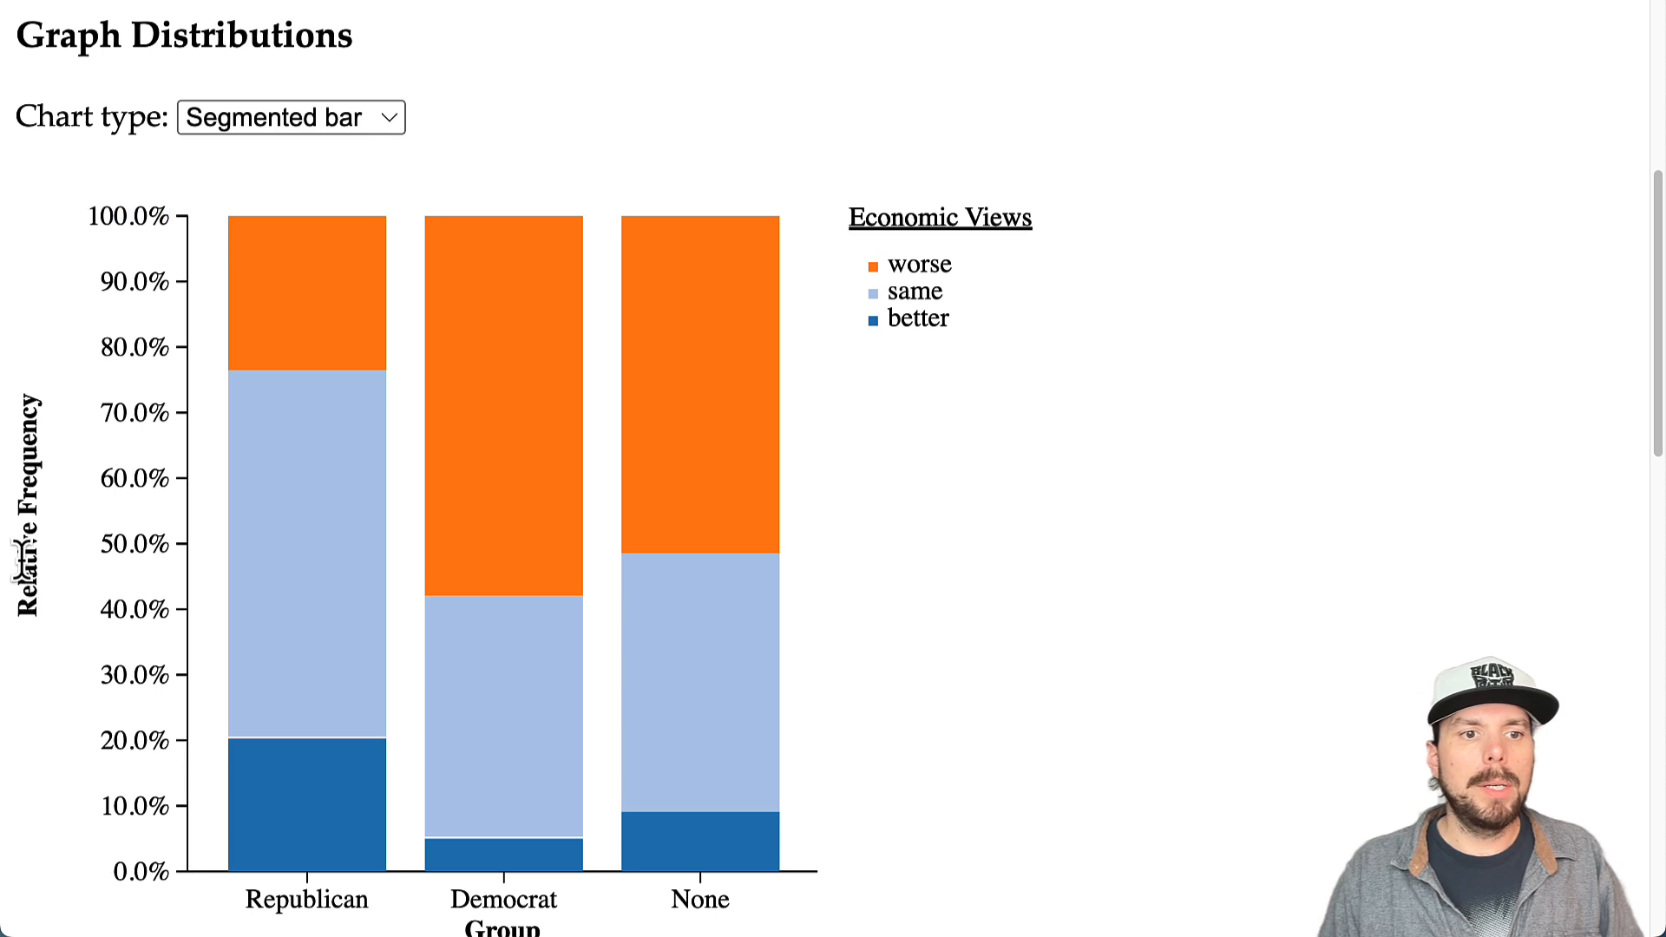
double_click(14, 568)
Step: Check the percentages of the worse segments in the Republican and Democrat bars
scroll(607, 391, down, 1)
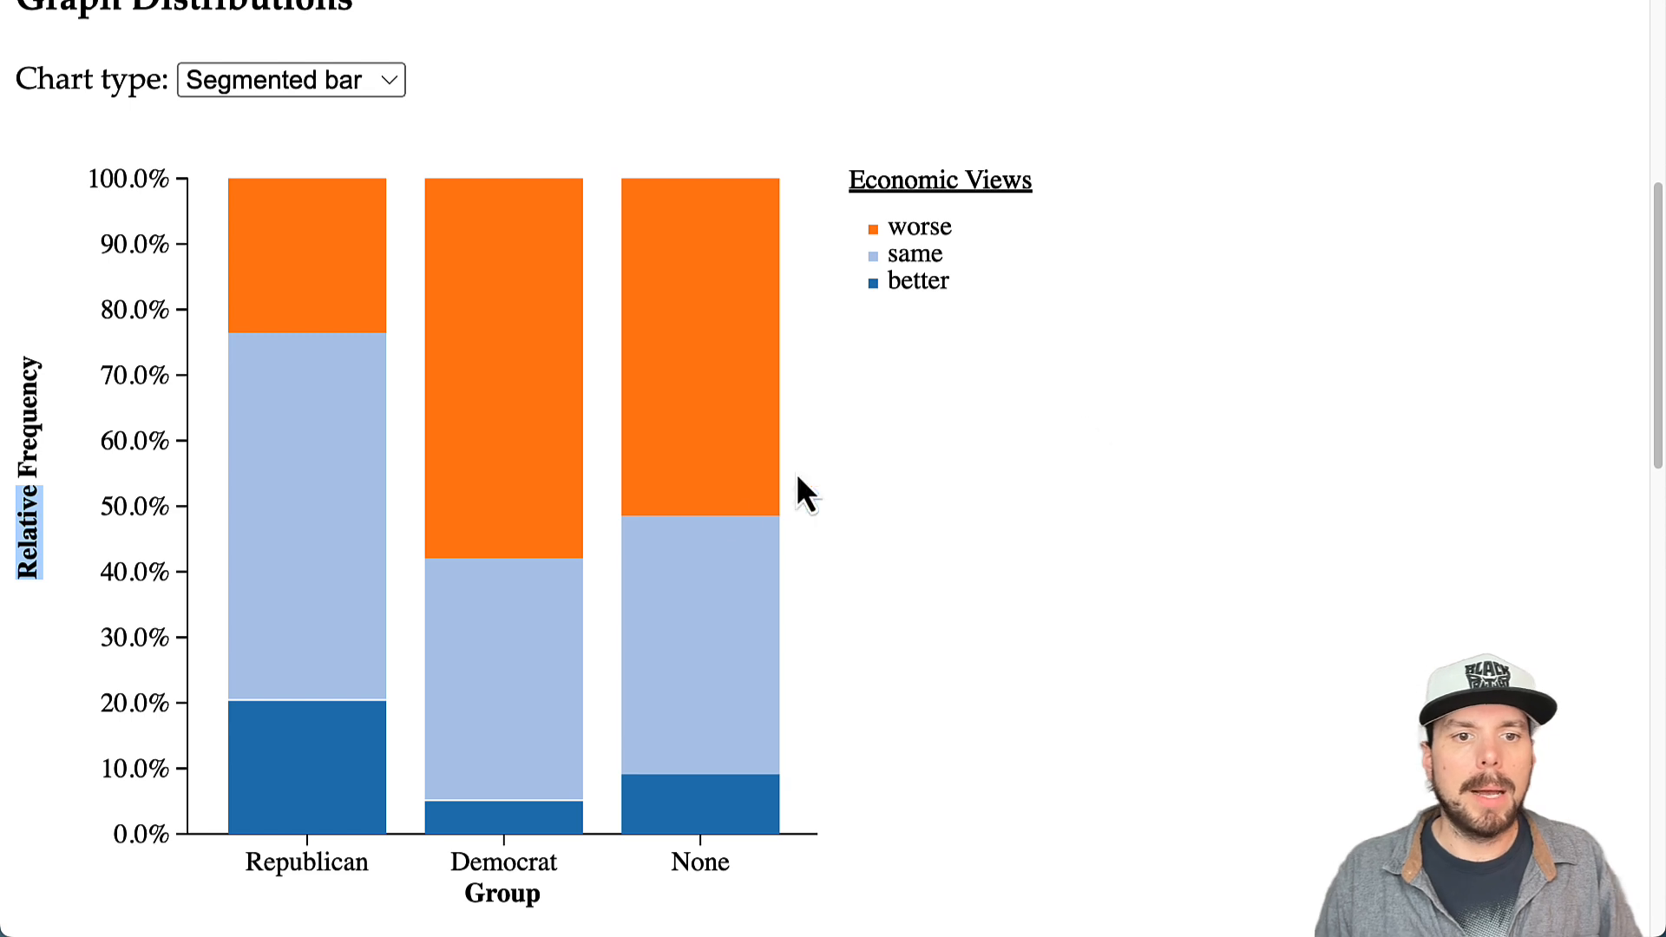
mouse_move(329, 278)
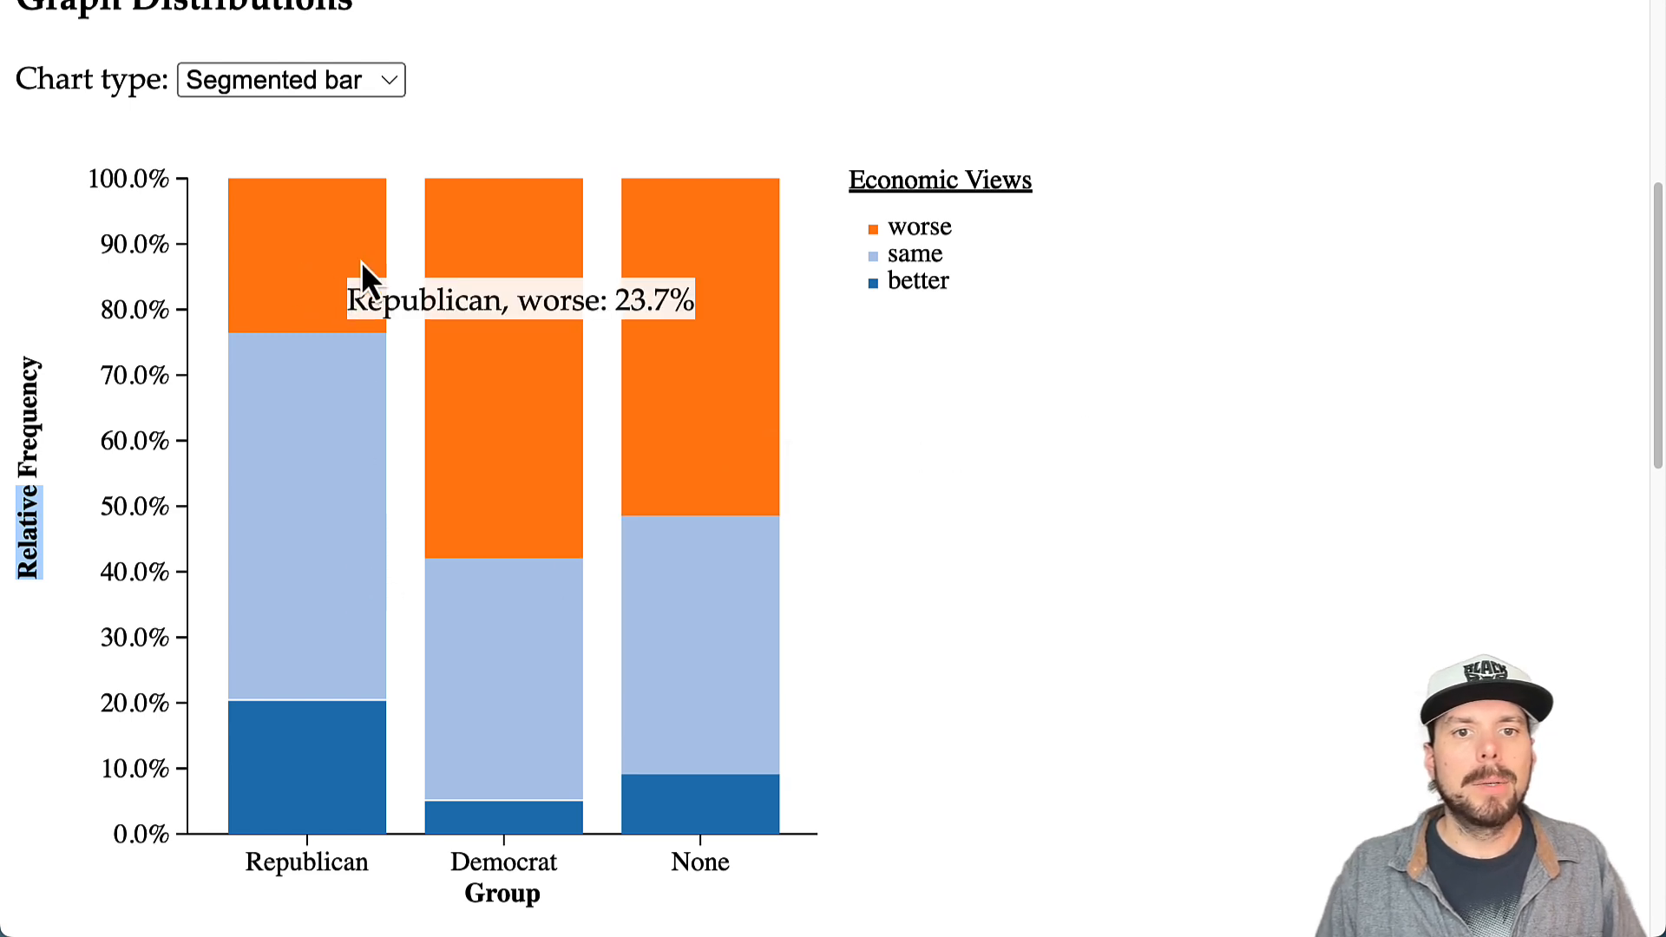
mouse_move(519, 178)
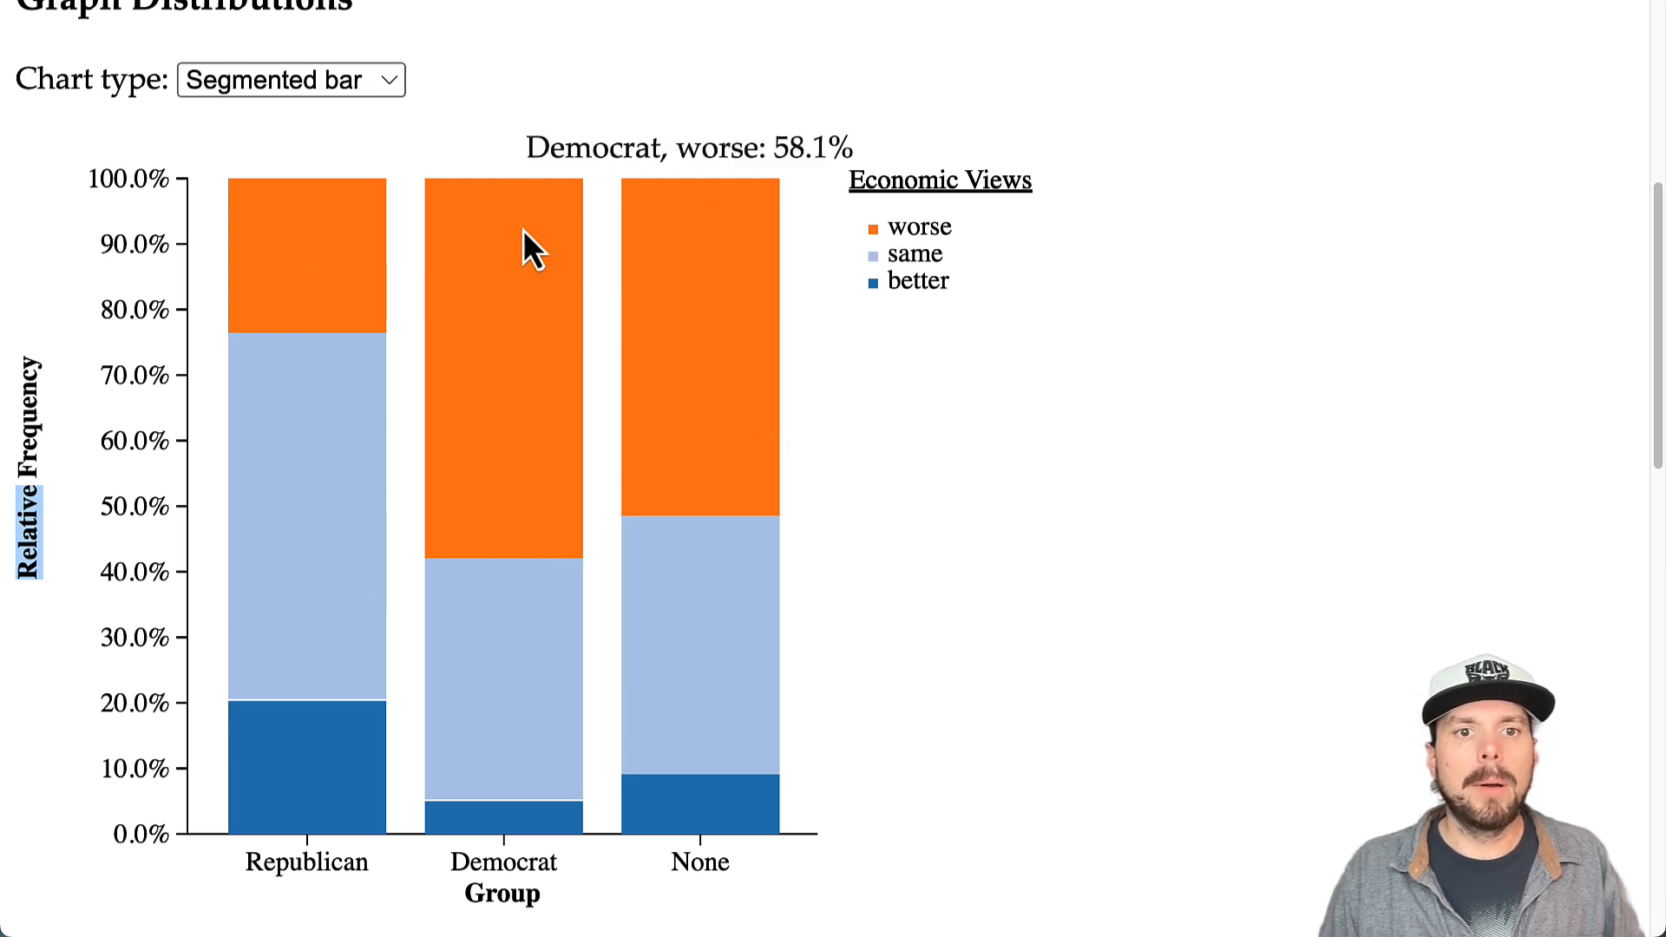